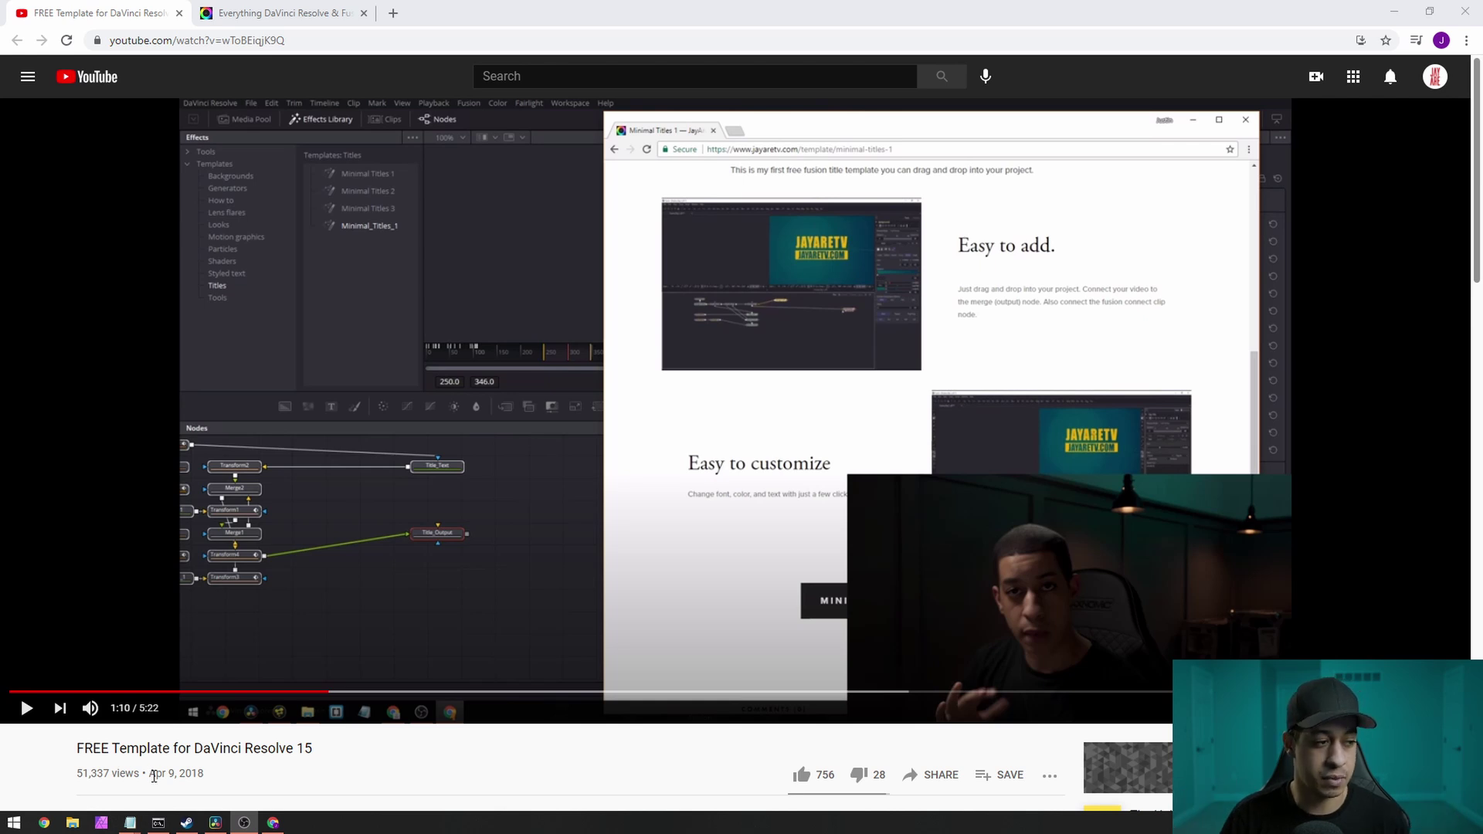
- Drag the Minimal_Titles_1 template from Effects Library > Templates > Titles into the Nodes panel
drag(153, 776, 206, 779)
click(217, 785)
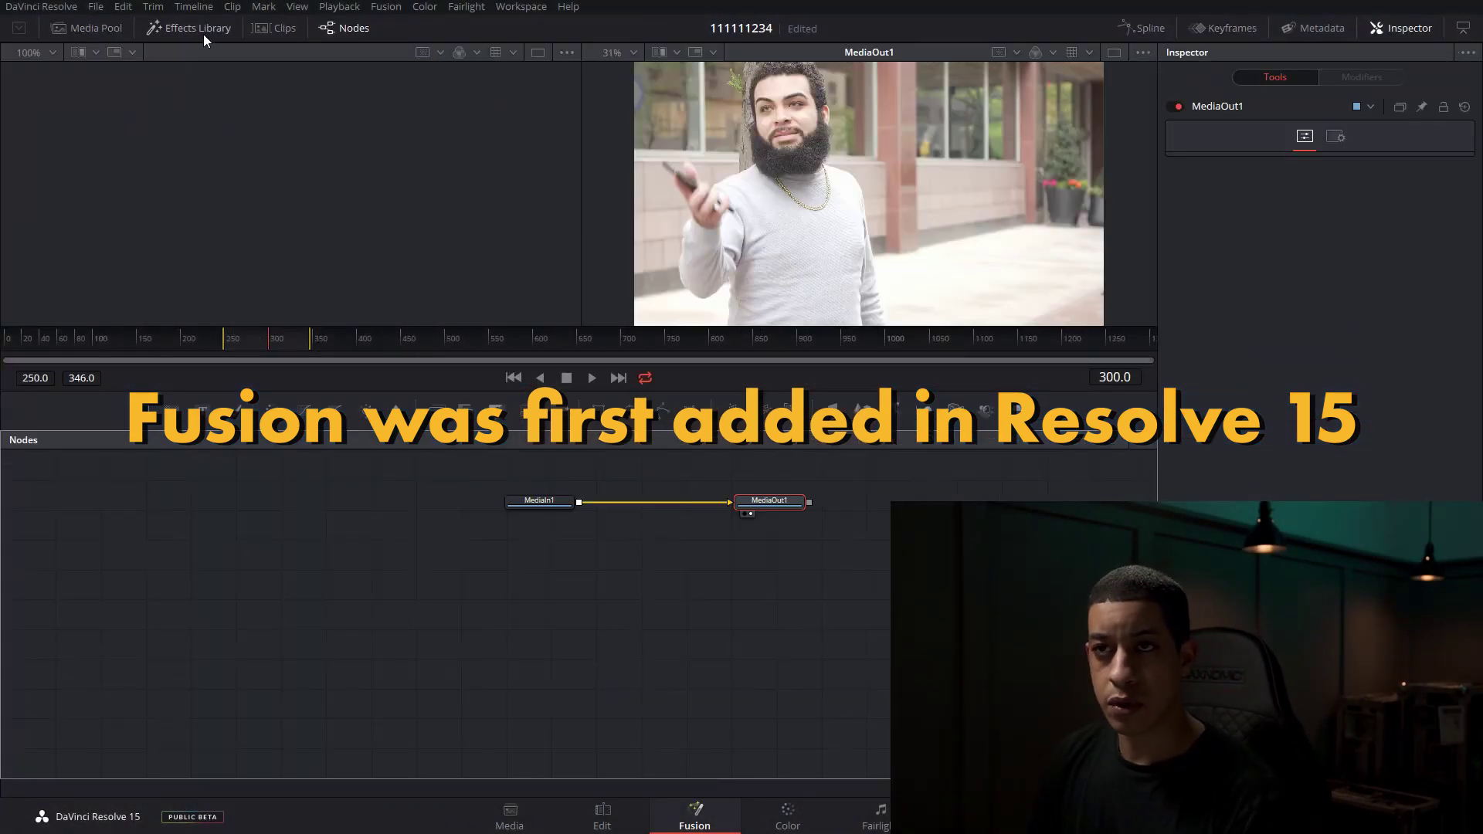
click(188, 29)
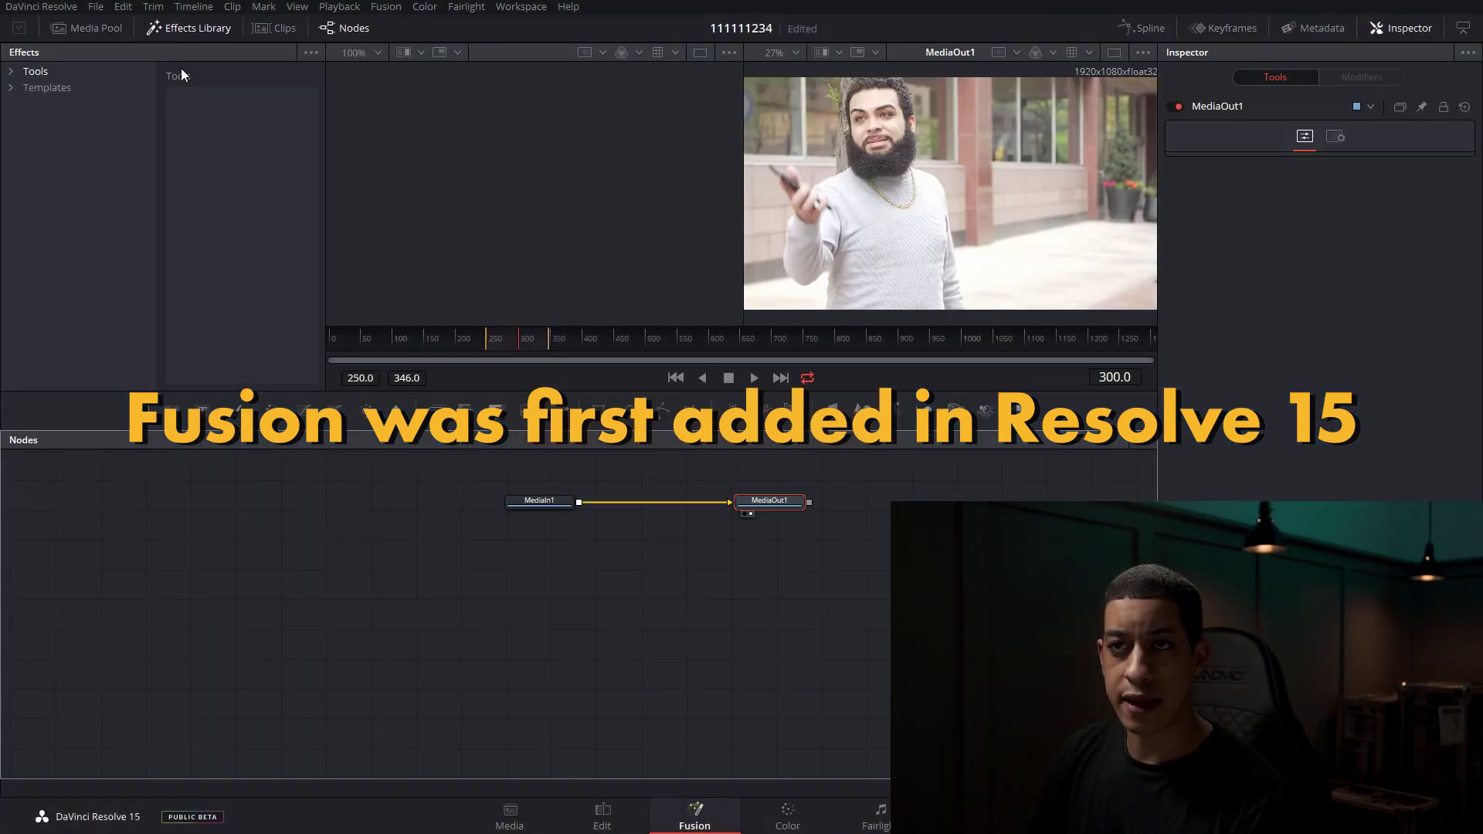
click(48, 87)
click(53, 251)
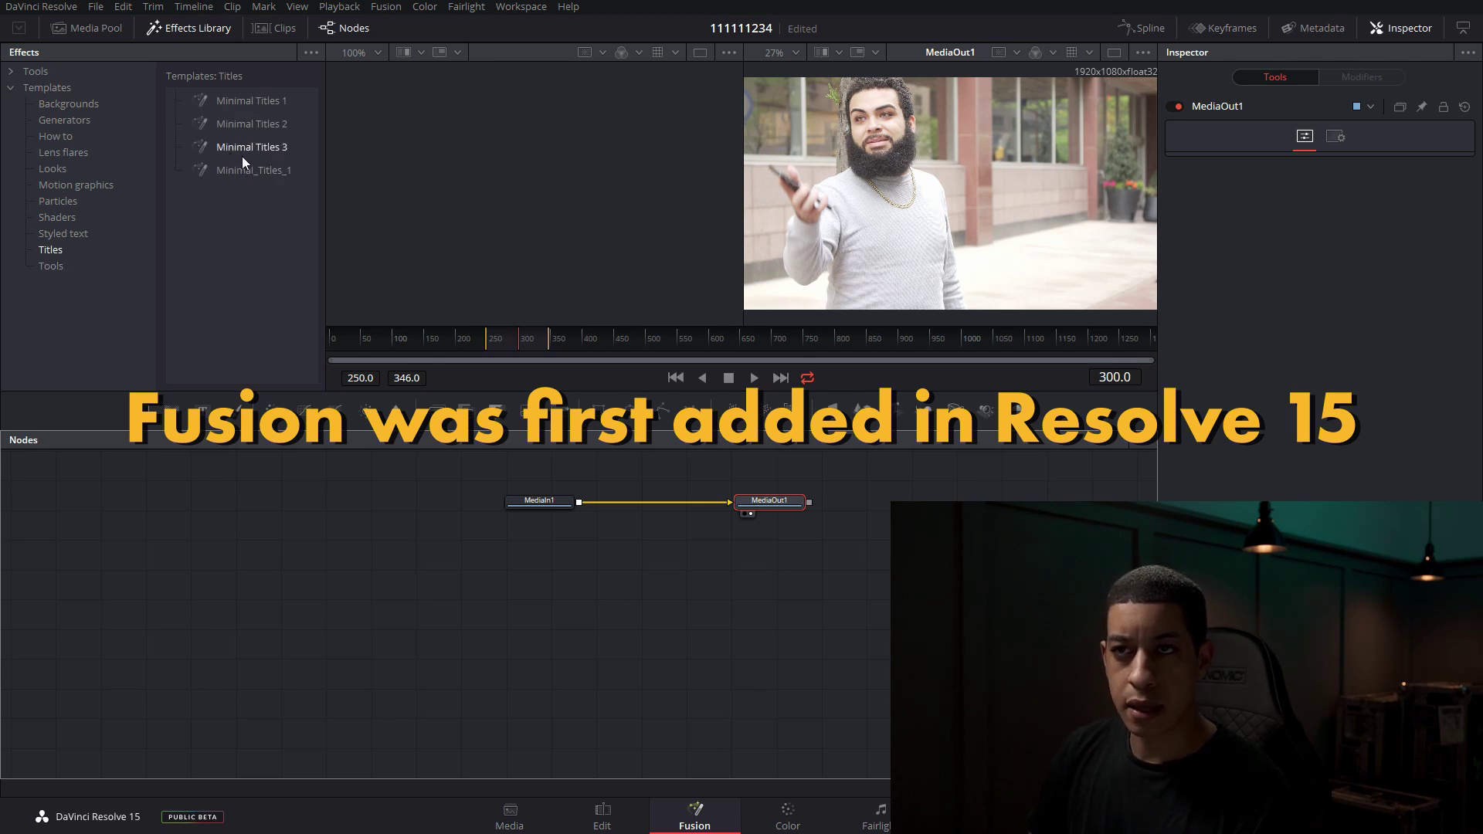
drag(249, 169, 170, 544)
click(235, 553)
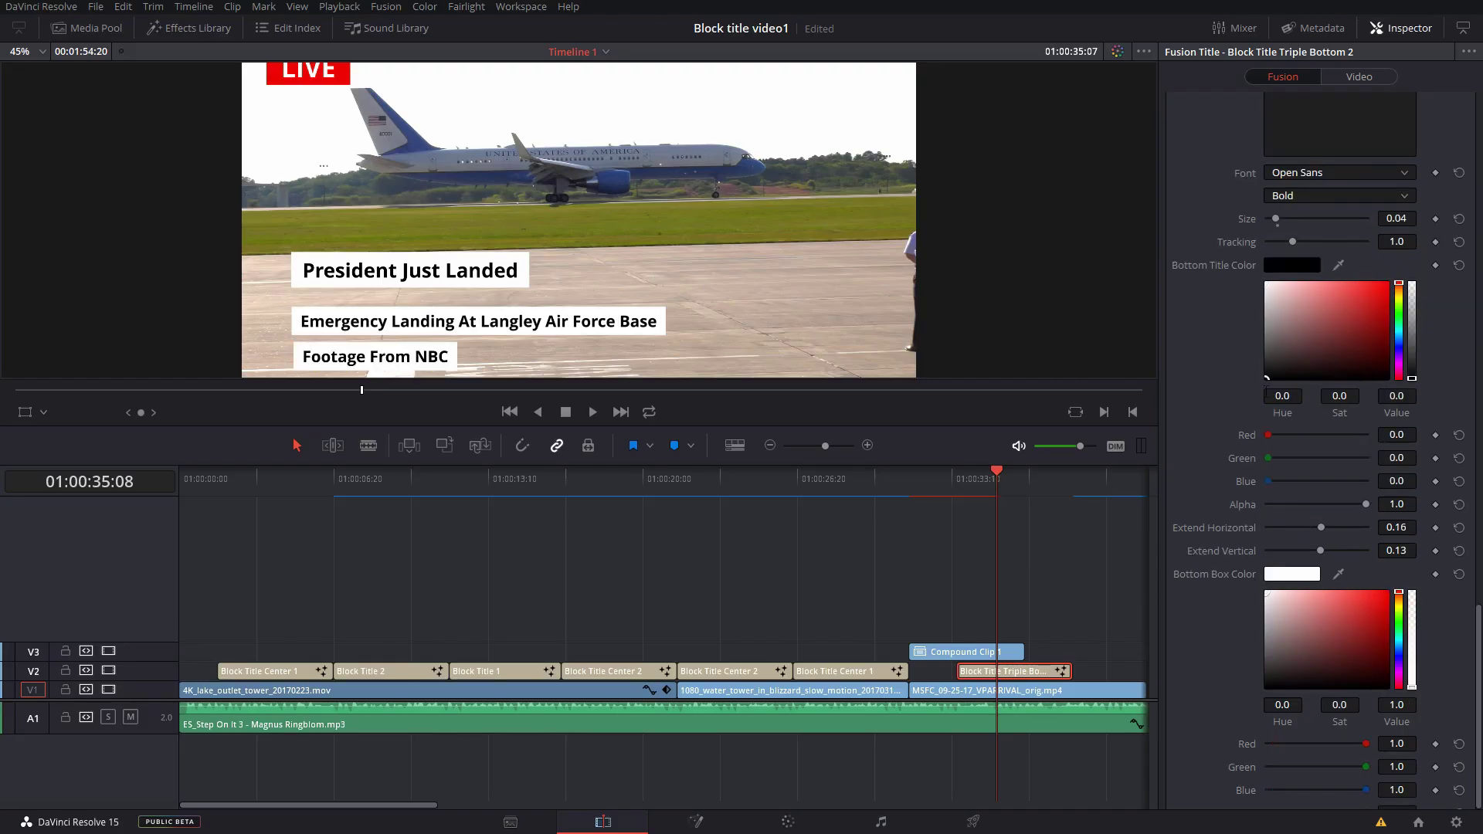
- Replace the launch clip's title with the Block Title Center 1 template
scroll(1222, 434, up, 8)
scroll(1221, 434, up, 5)
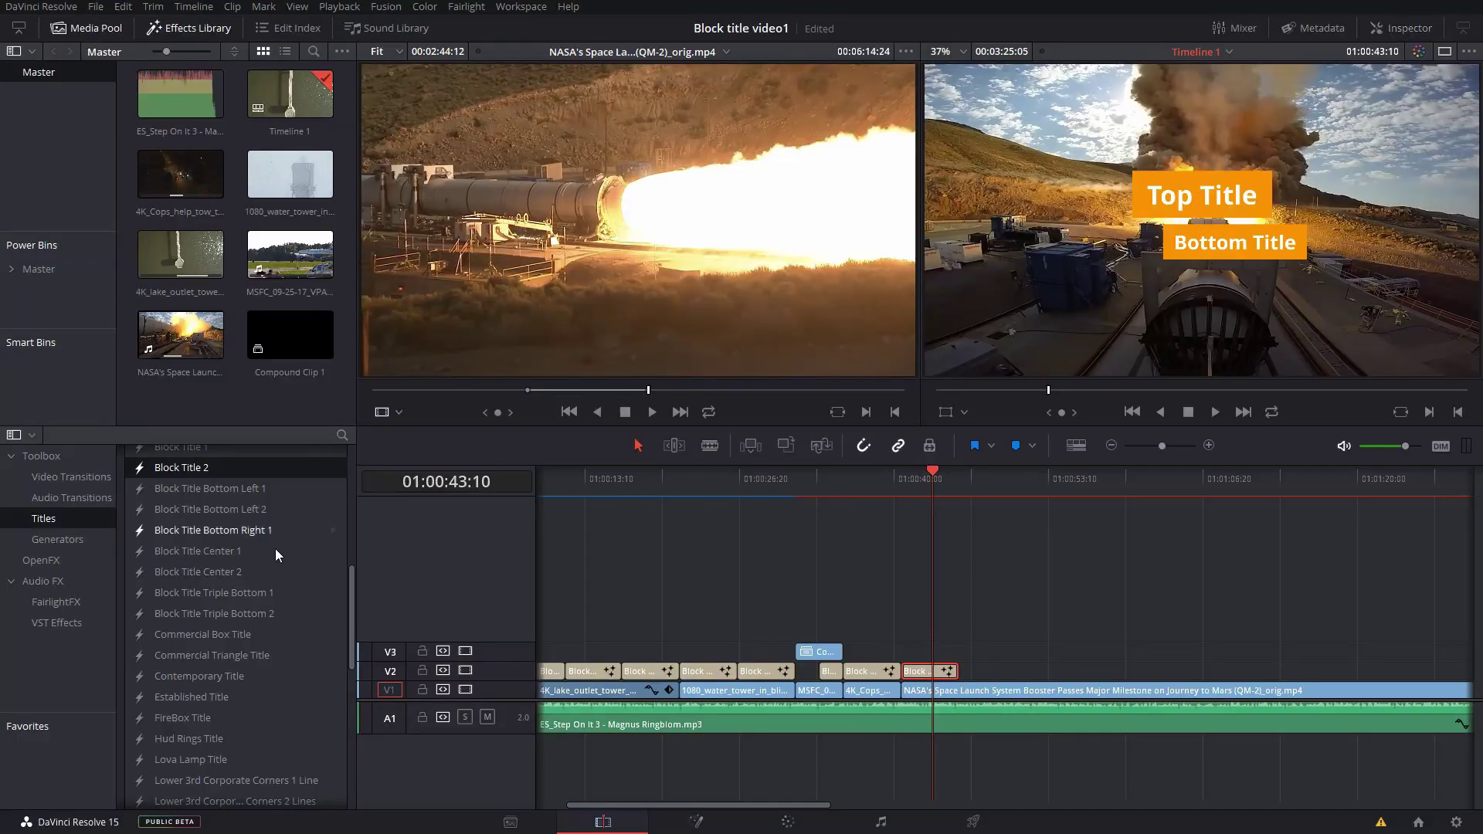
drag(930, 676, 929, 677)
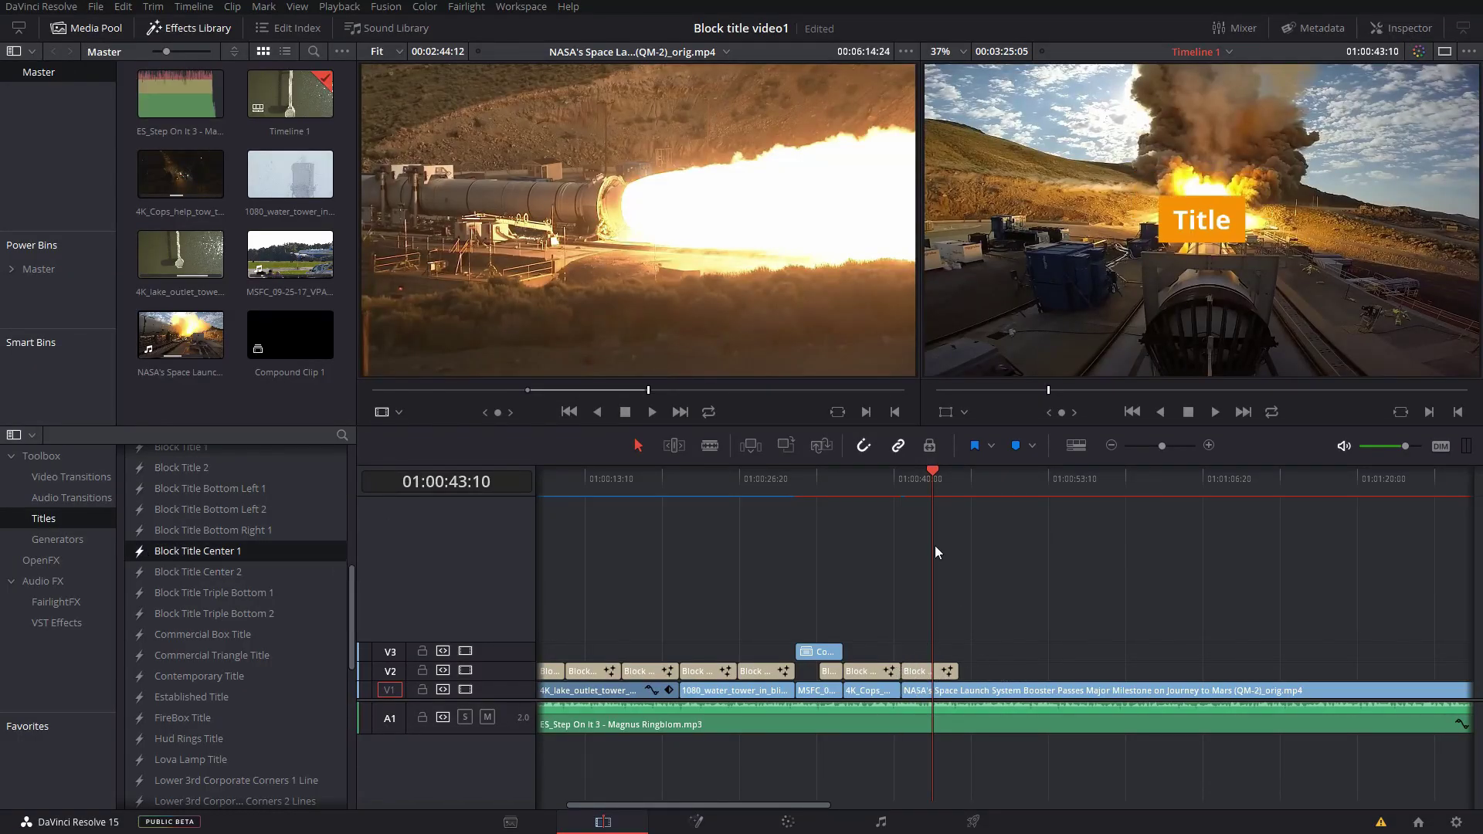
drag(933, 479, 928, 486)
- Change the title text to 'Jan. 24 2018' and shrink its size to 0.063
click(926, 670)
click(1401, 27)
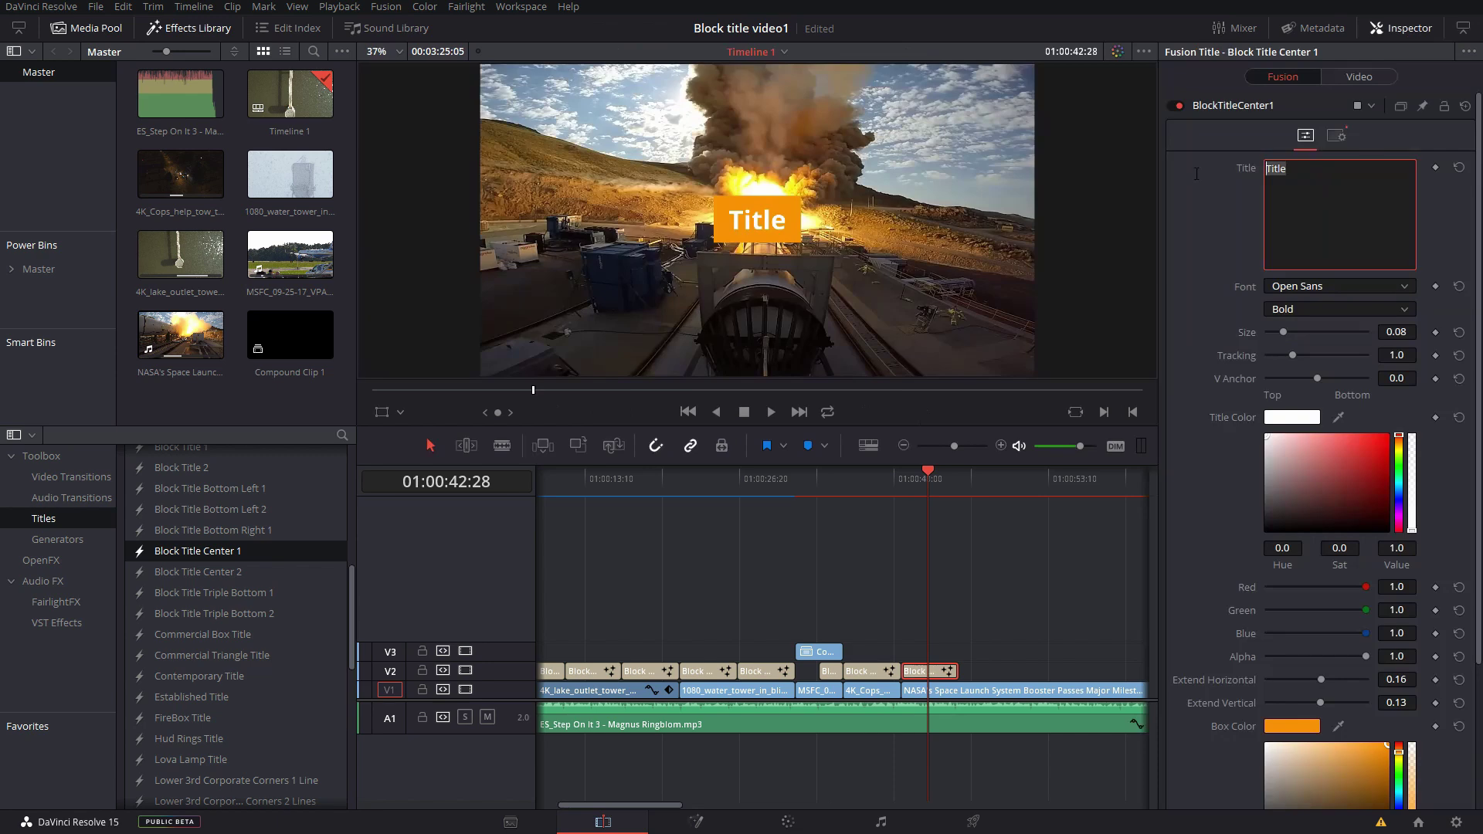
drag(1293, 168, 1194, 166)
text(Jan. 24 2018)
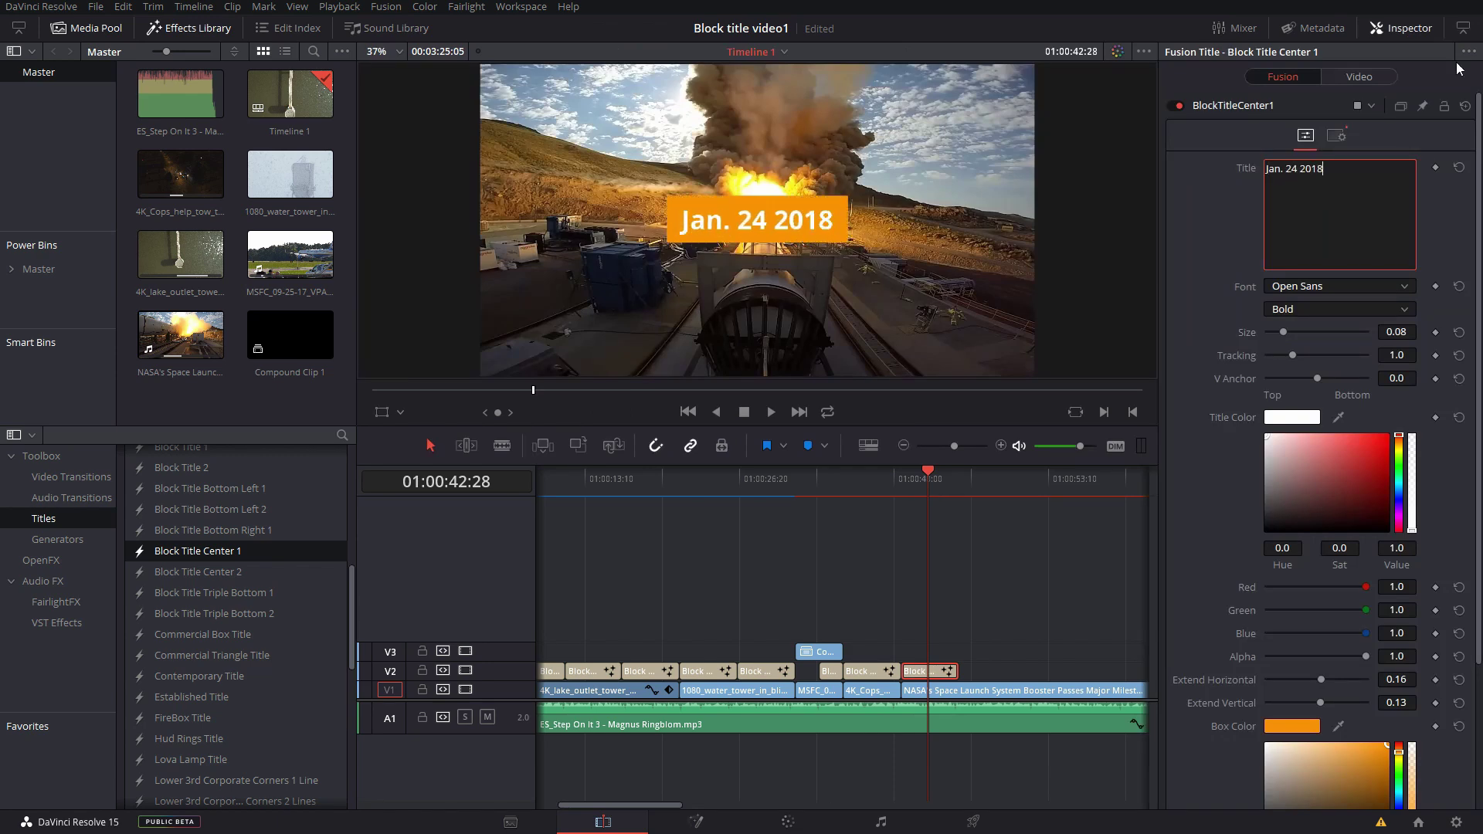
drag(1283, 332, 1280, 332)
- Put the date title back on V2 and move it to the frame's upper right
scroll(1295, 353, down, 3)
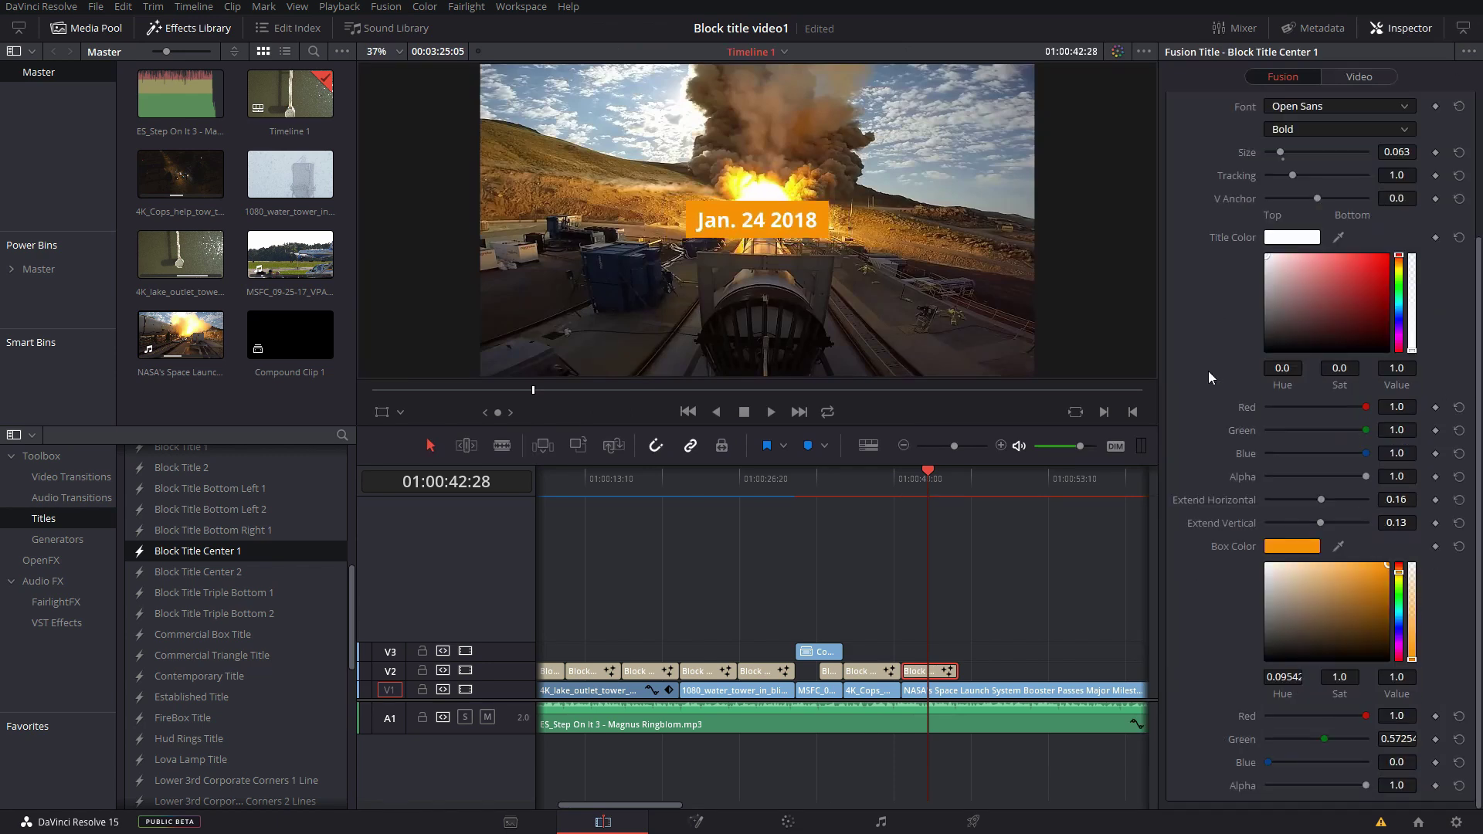
drag(927, 670, 927, 653)
click(920, 479)
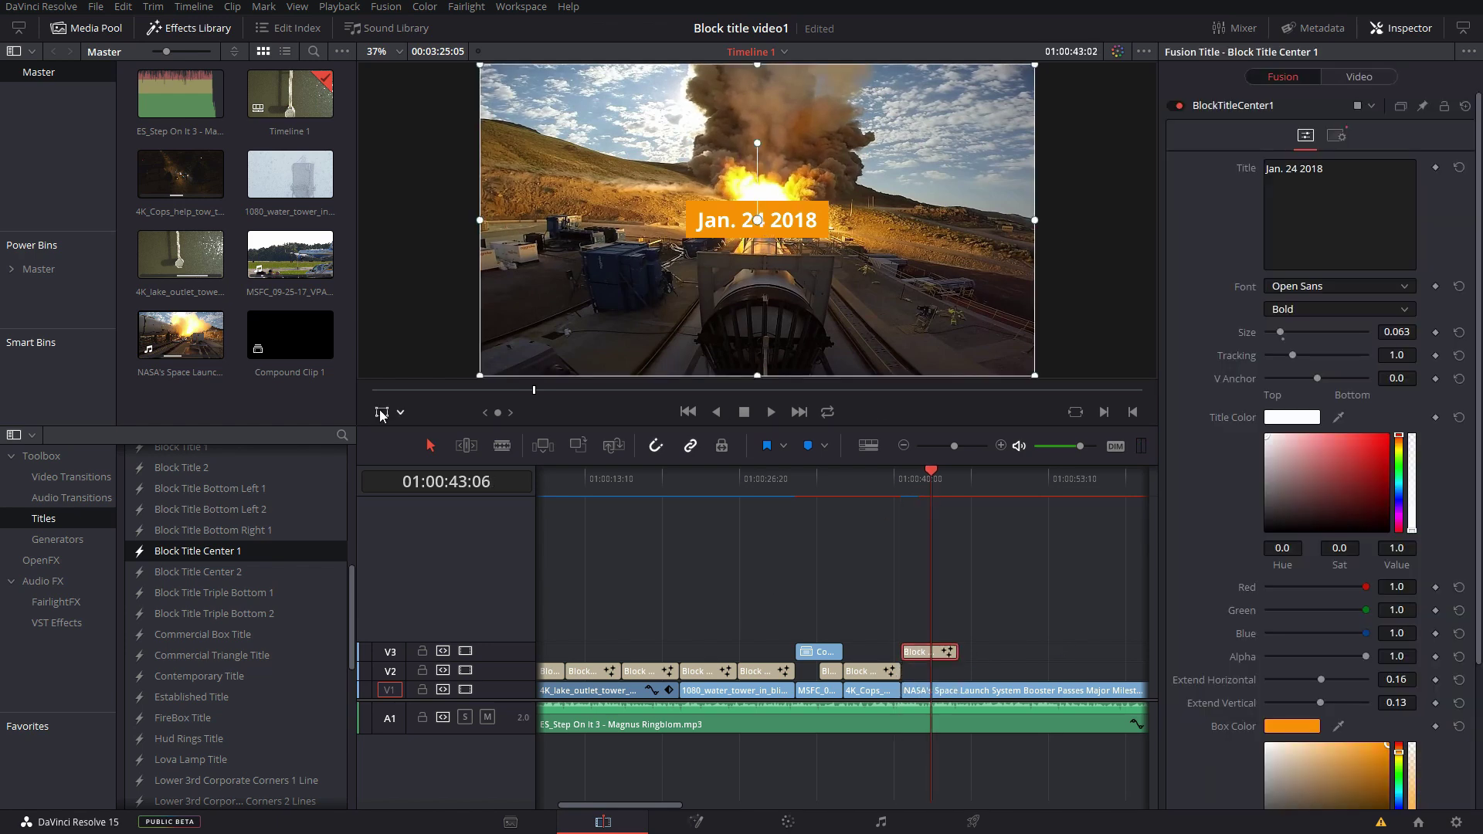
drag(758, 221, 948, 118)
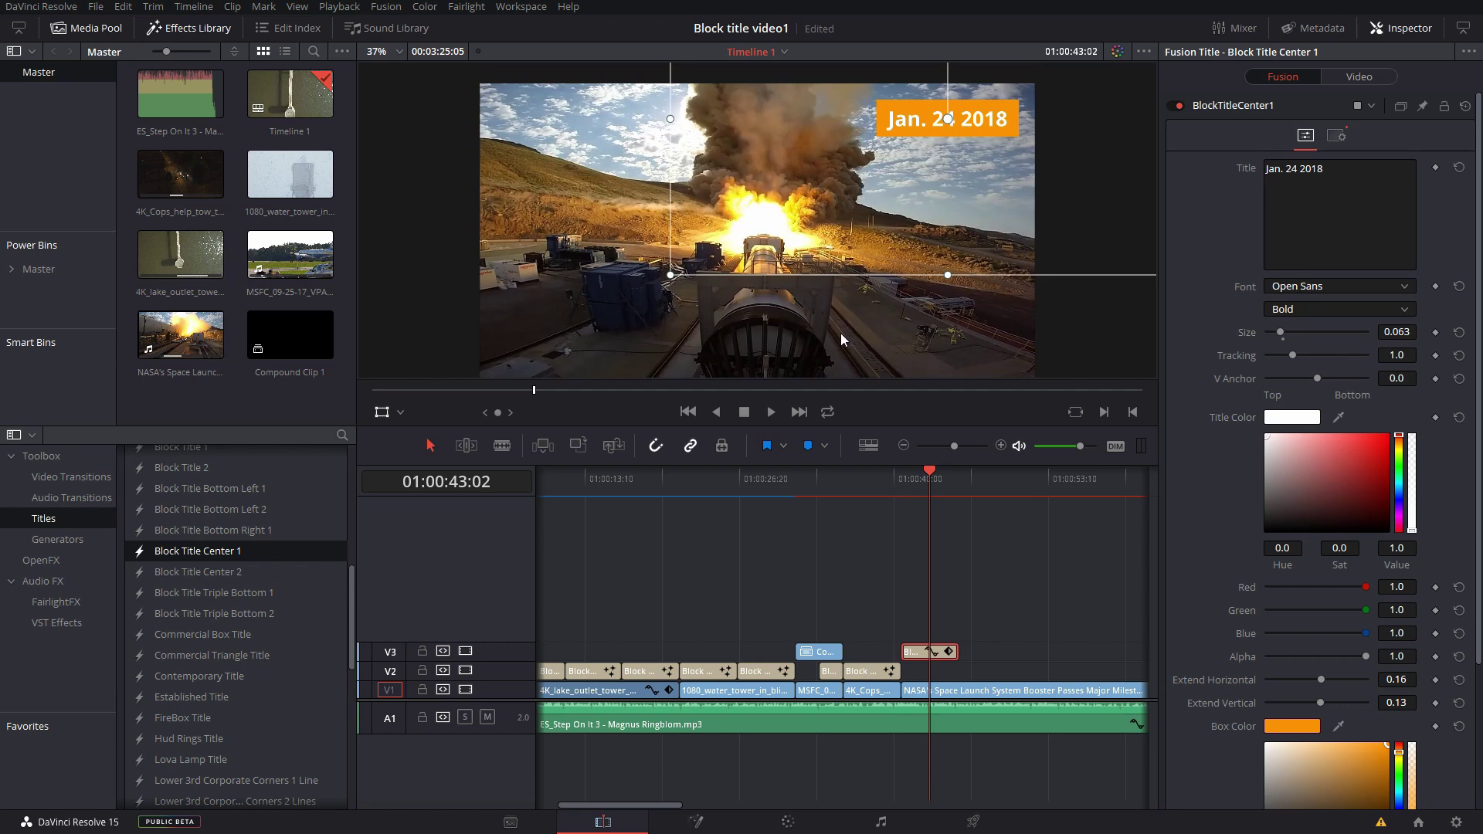
right_click(913, 653)
key(Escape)
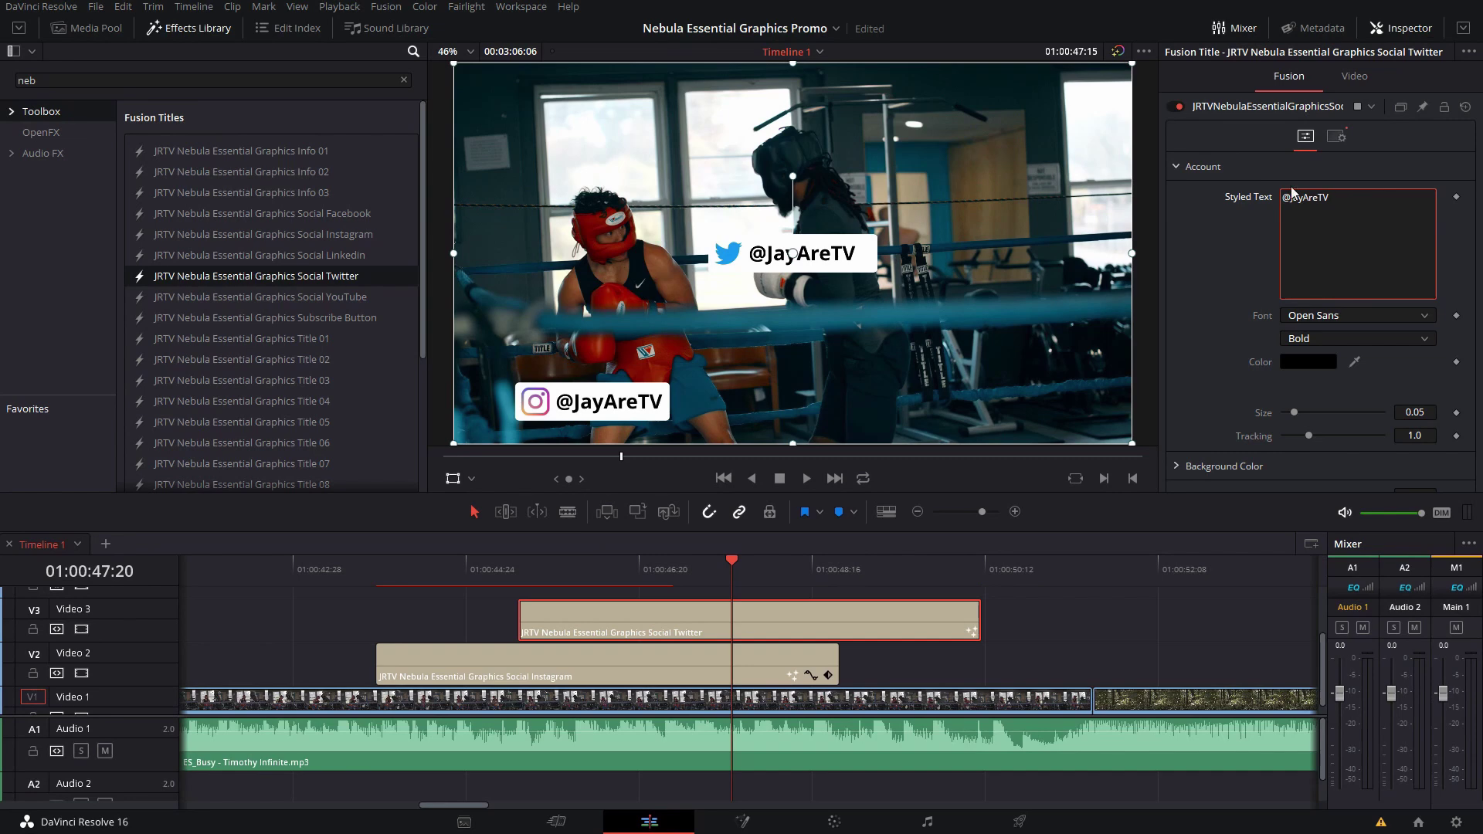
- Drag the Twitter title in the viewer down and to the right
drag(796, 258, 956, 400)
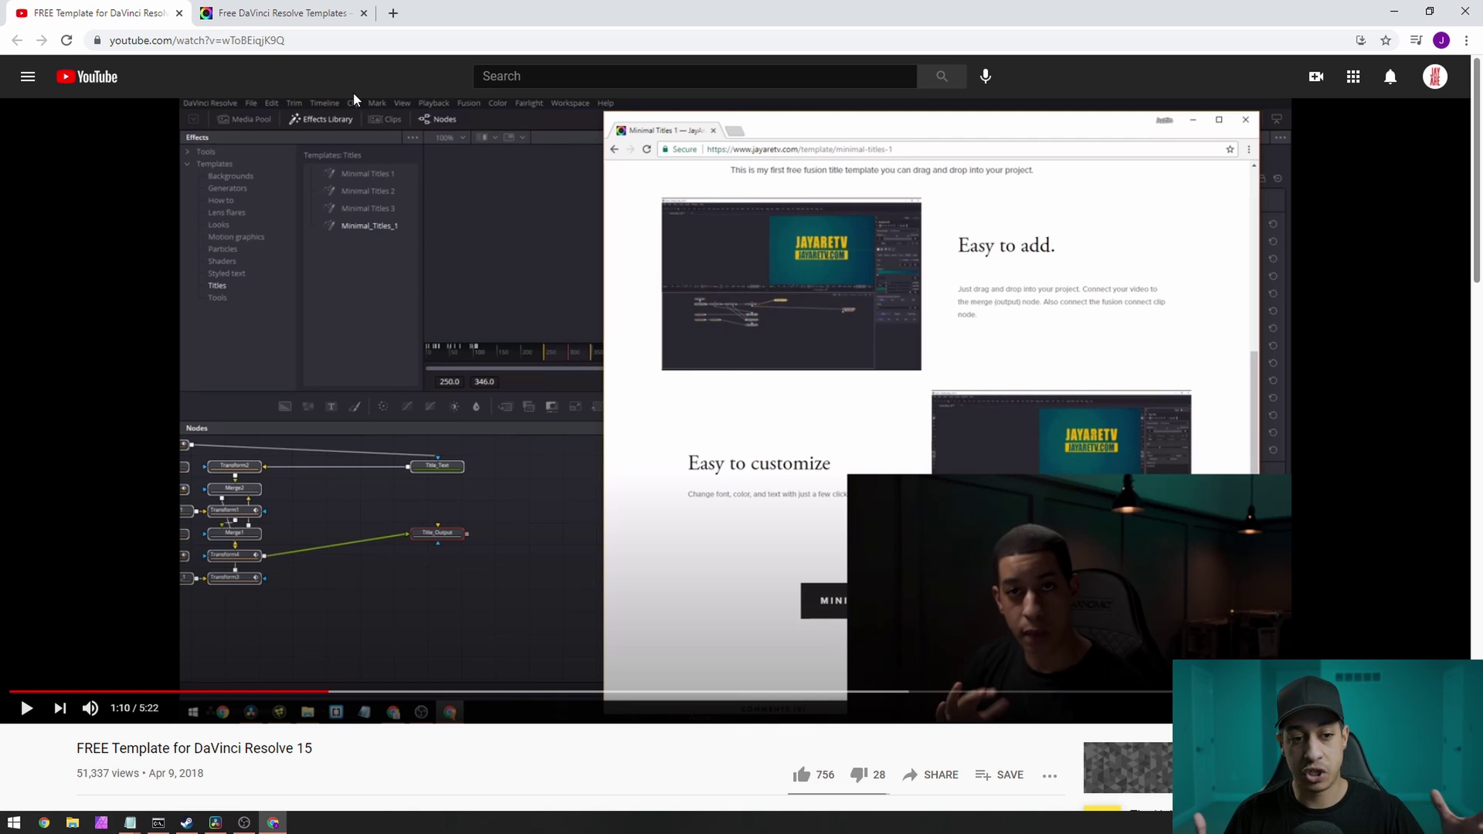
- On the Free Templates page, highlight the F1 Lower Thirds length of 150 frames at 30 FPS
click(356, 6)
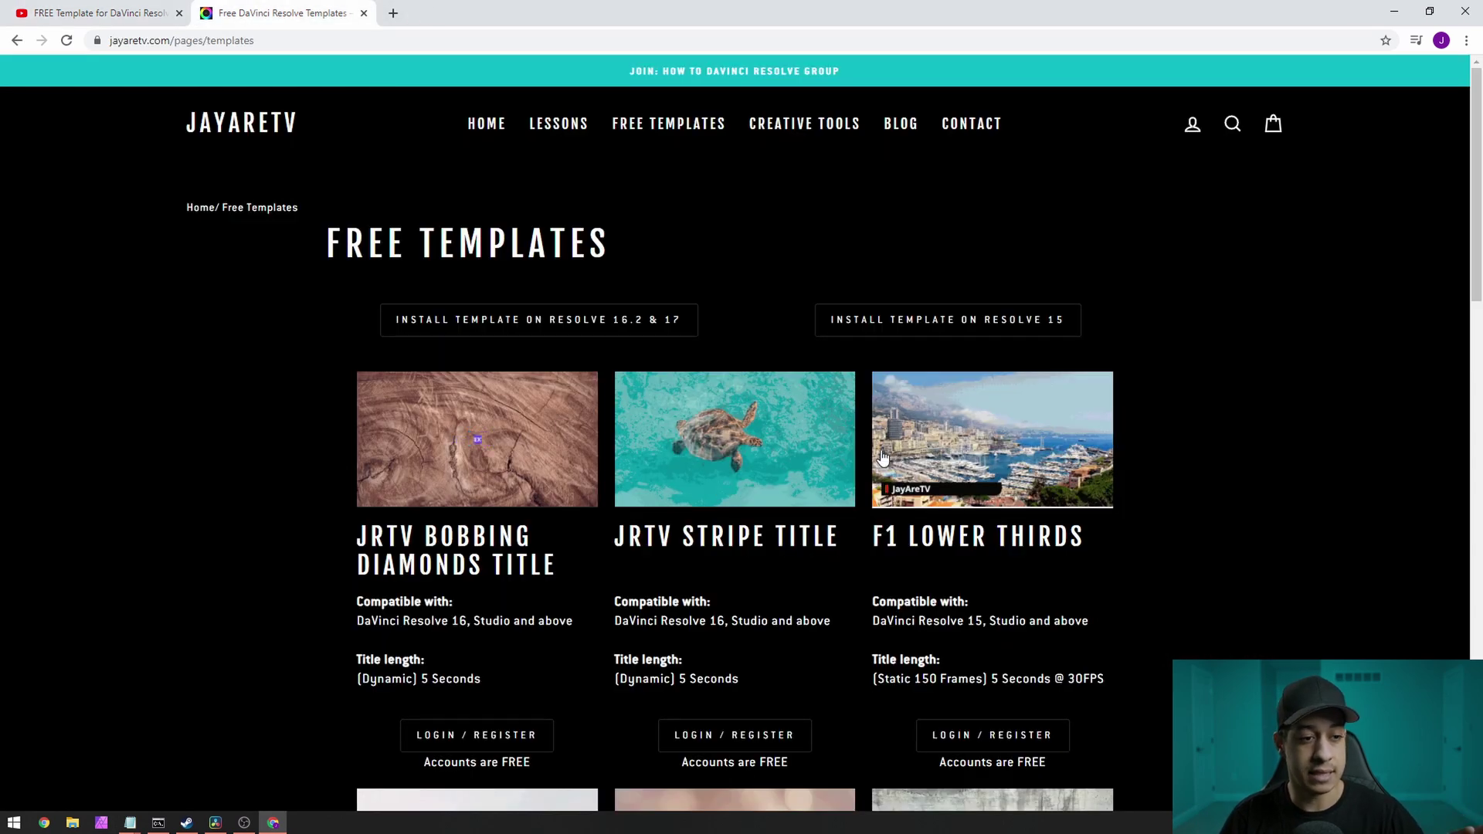
drag(931, 680, 1018, 680)
click(1033, 680)
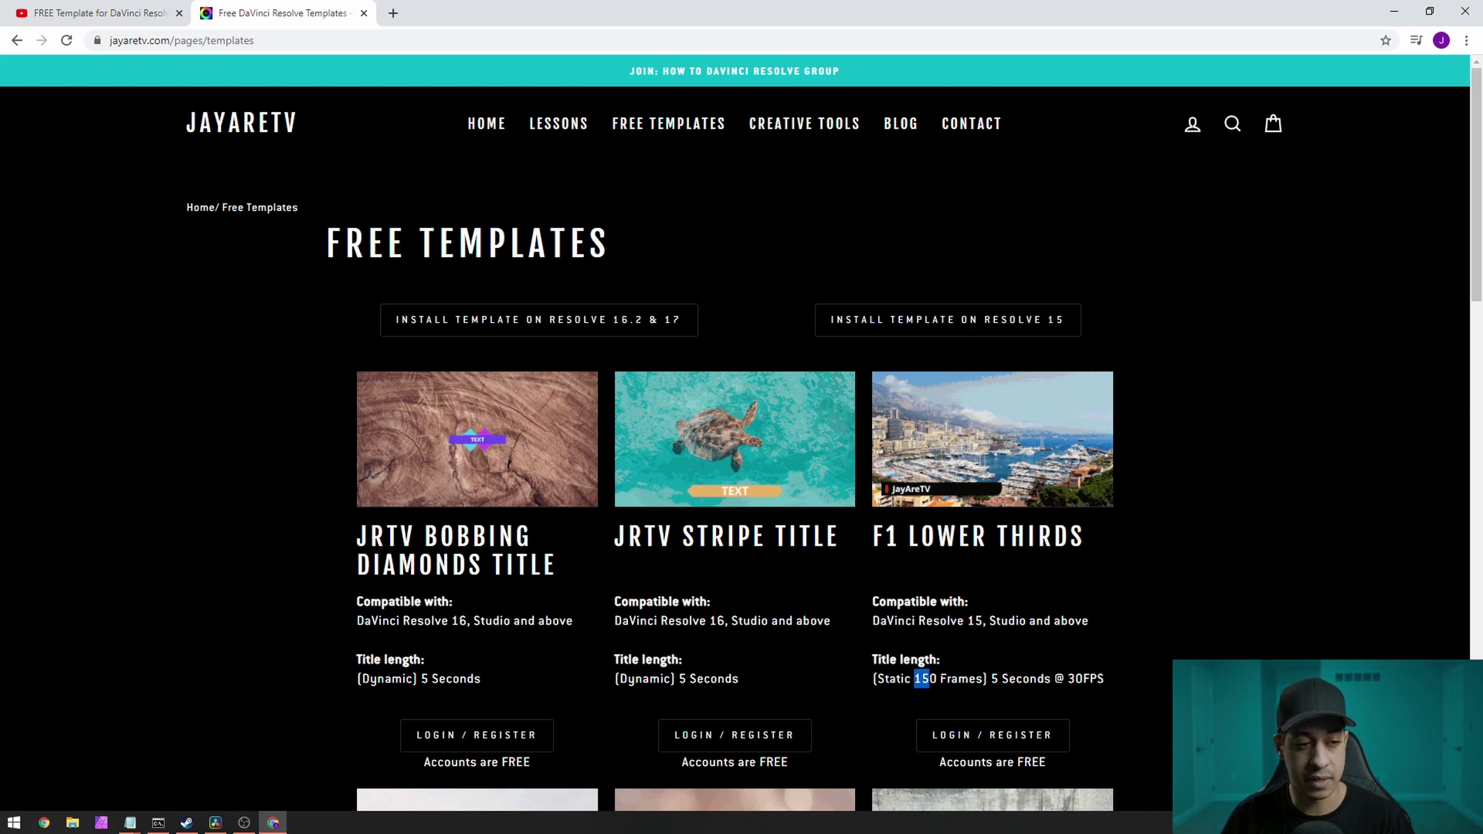
drag(929, 680, 962, 679)
click(961, 679)
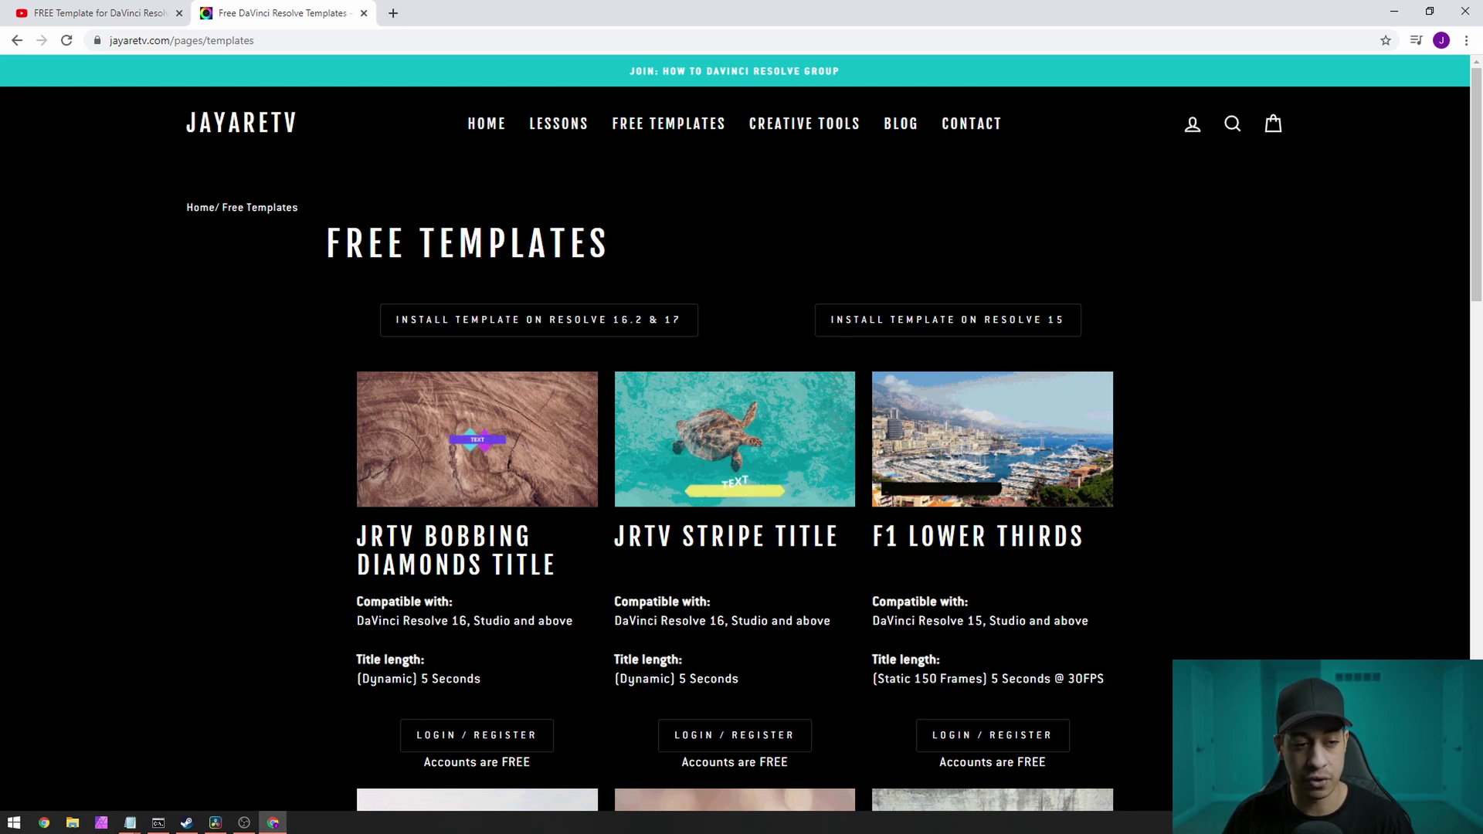
drag(1066, 680, 1119, 685)
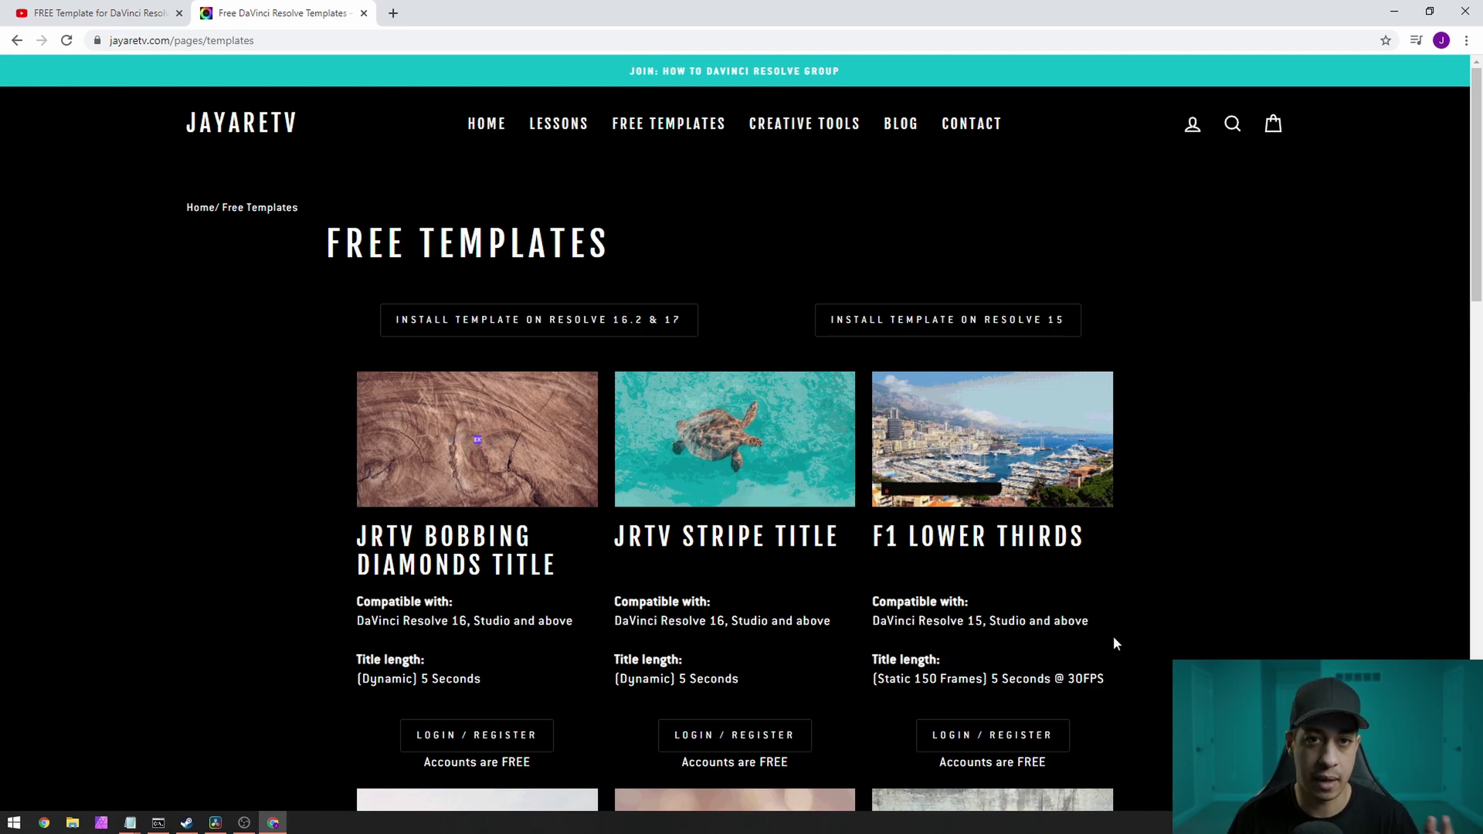
- Search the Effects Library for 'f1' and add F1 Lower Thirds to a new timeline
click(1398, 10)
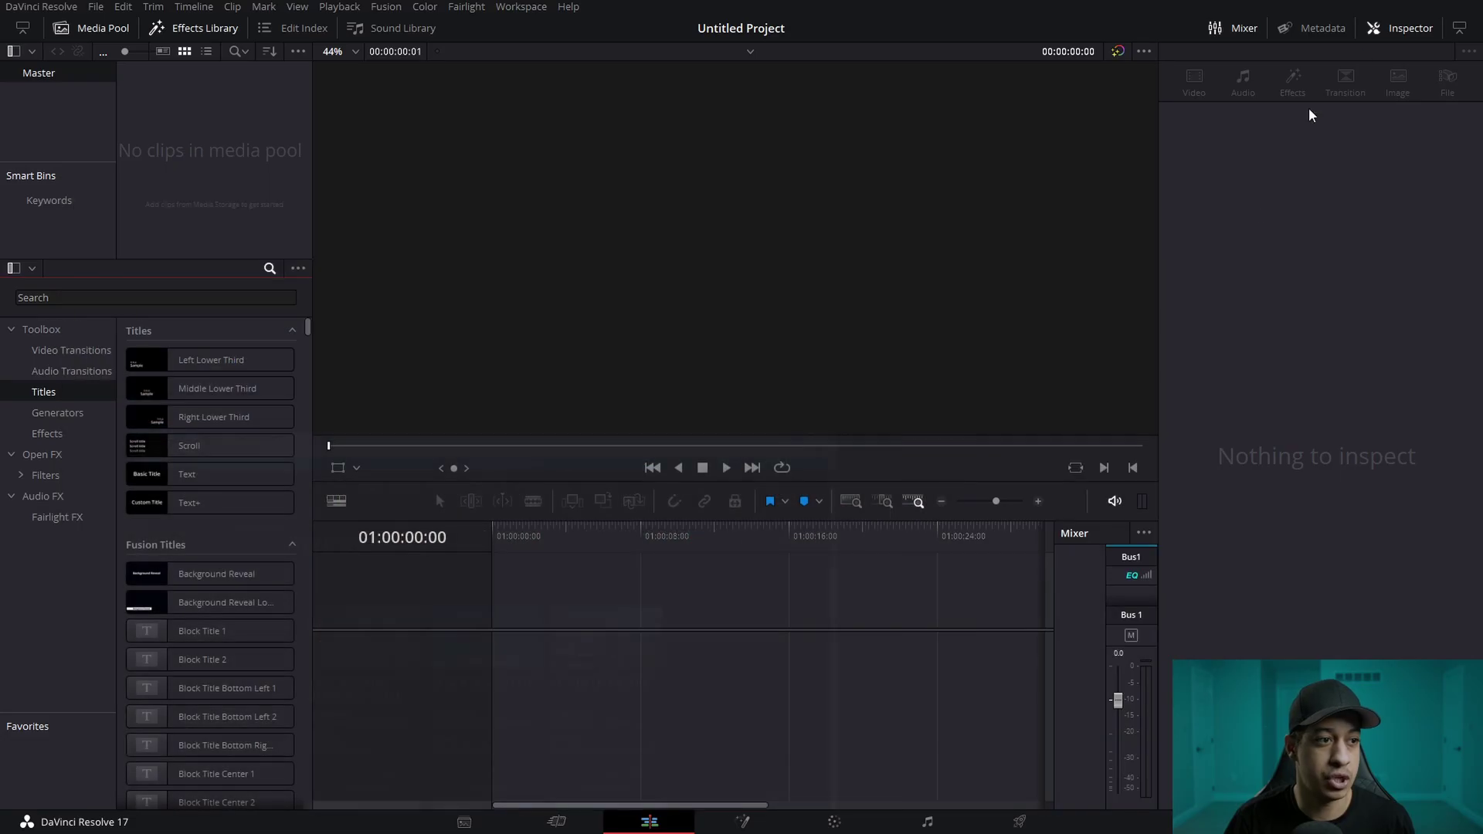
click(178, 296)
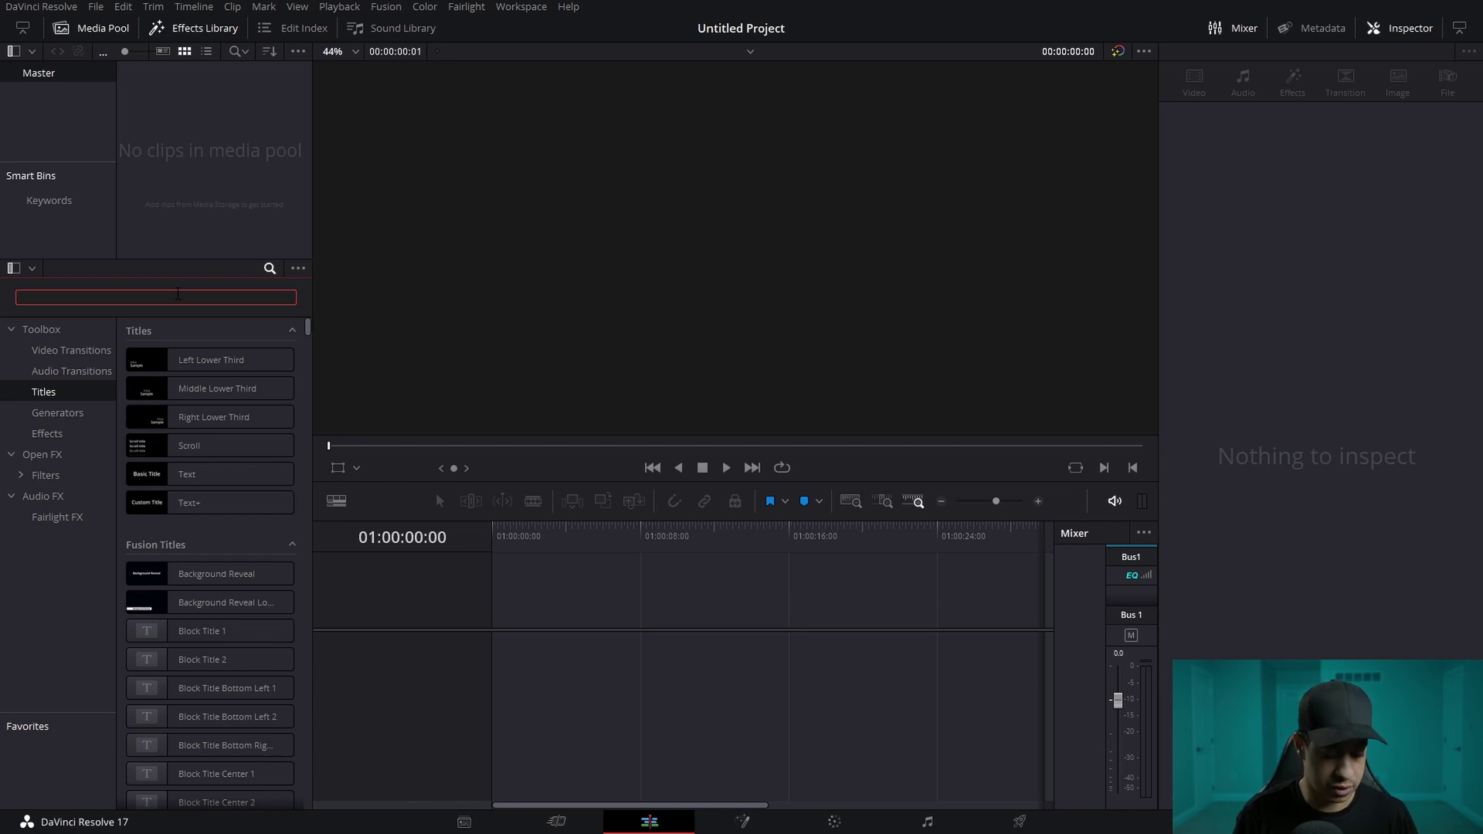
text(f1)
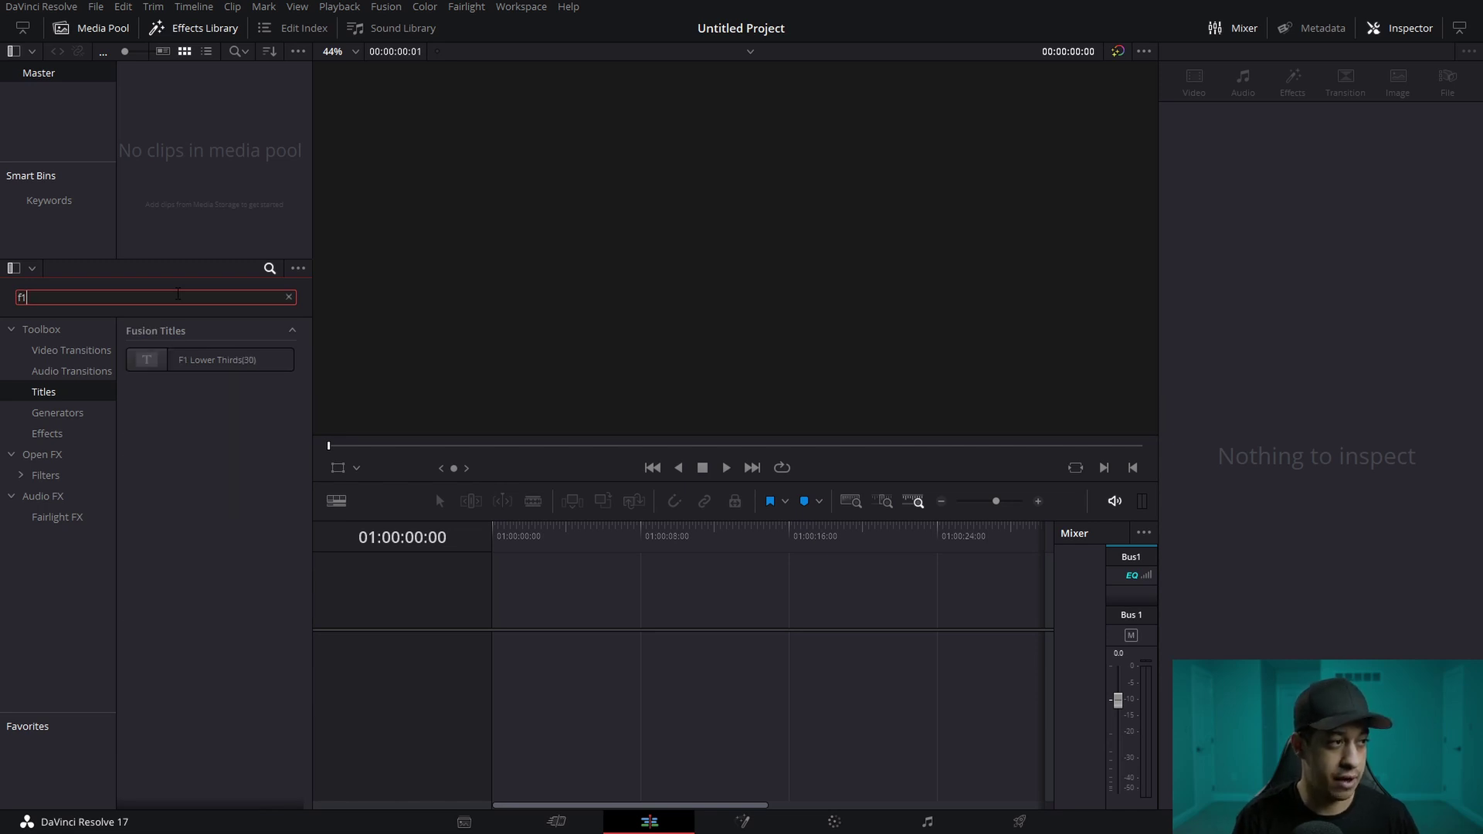
drag(164, 363, 496, 671)
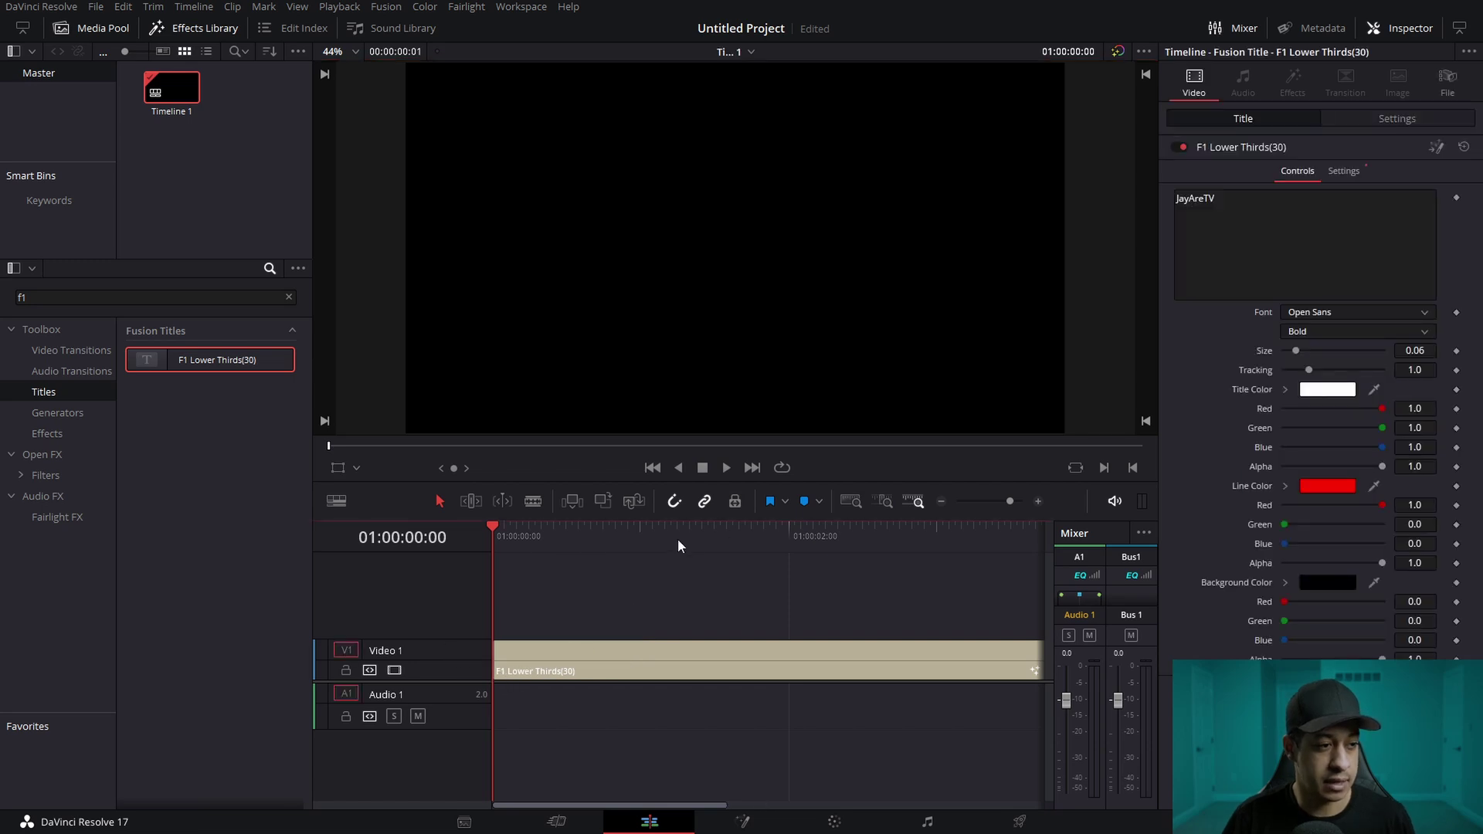
drag(681, 534, 727, 534)
- Set the project's timeline frame rate to 60 fps in Project Settings and save
key(shift+9)
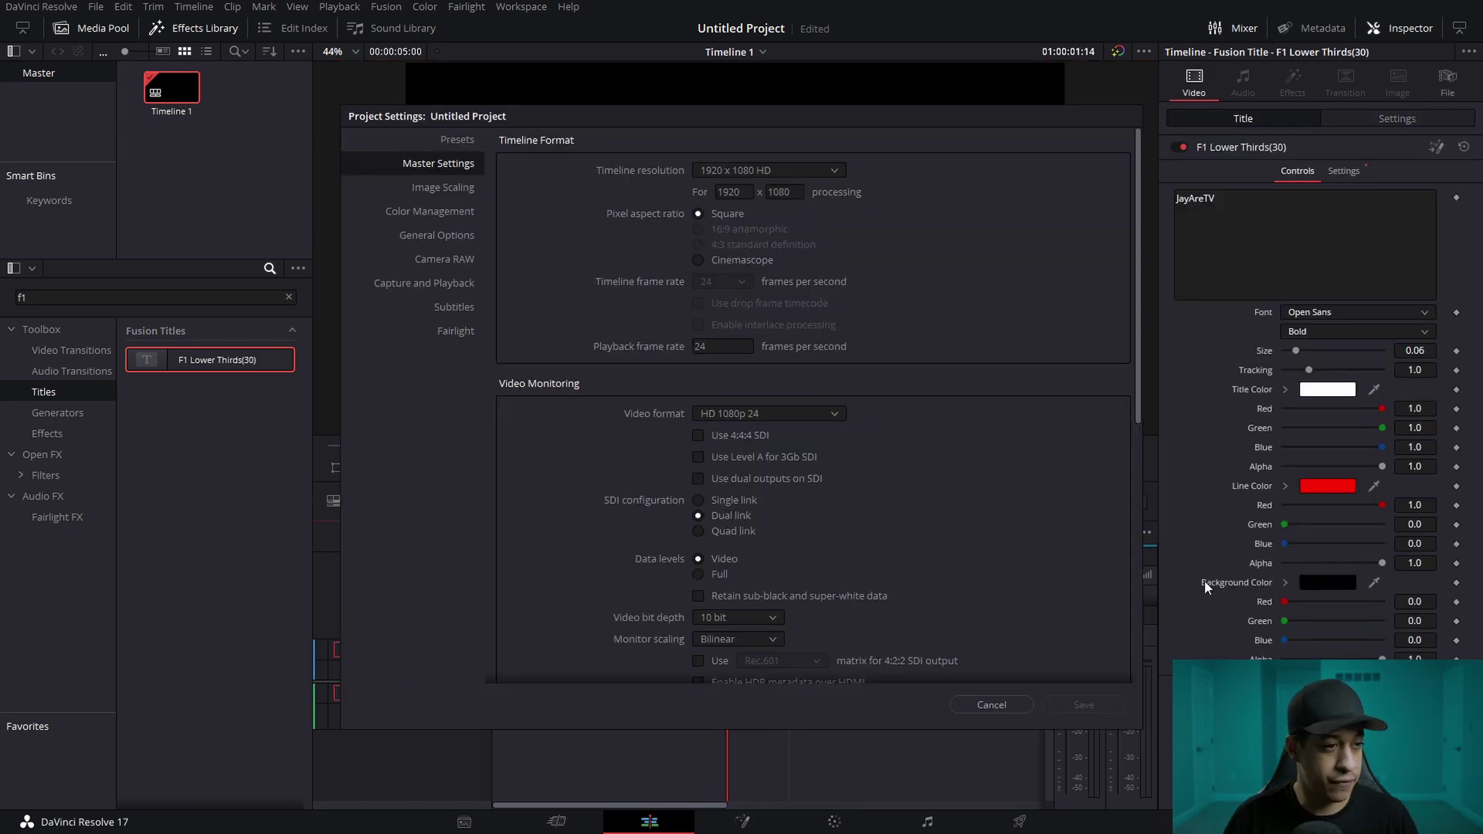
click(1001, 701)
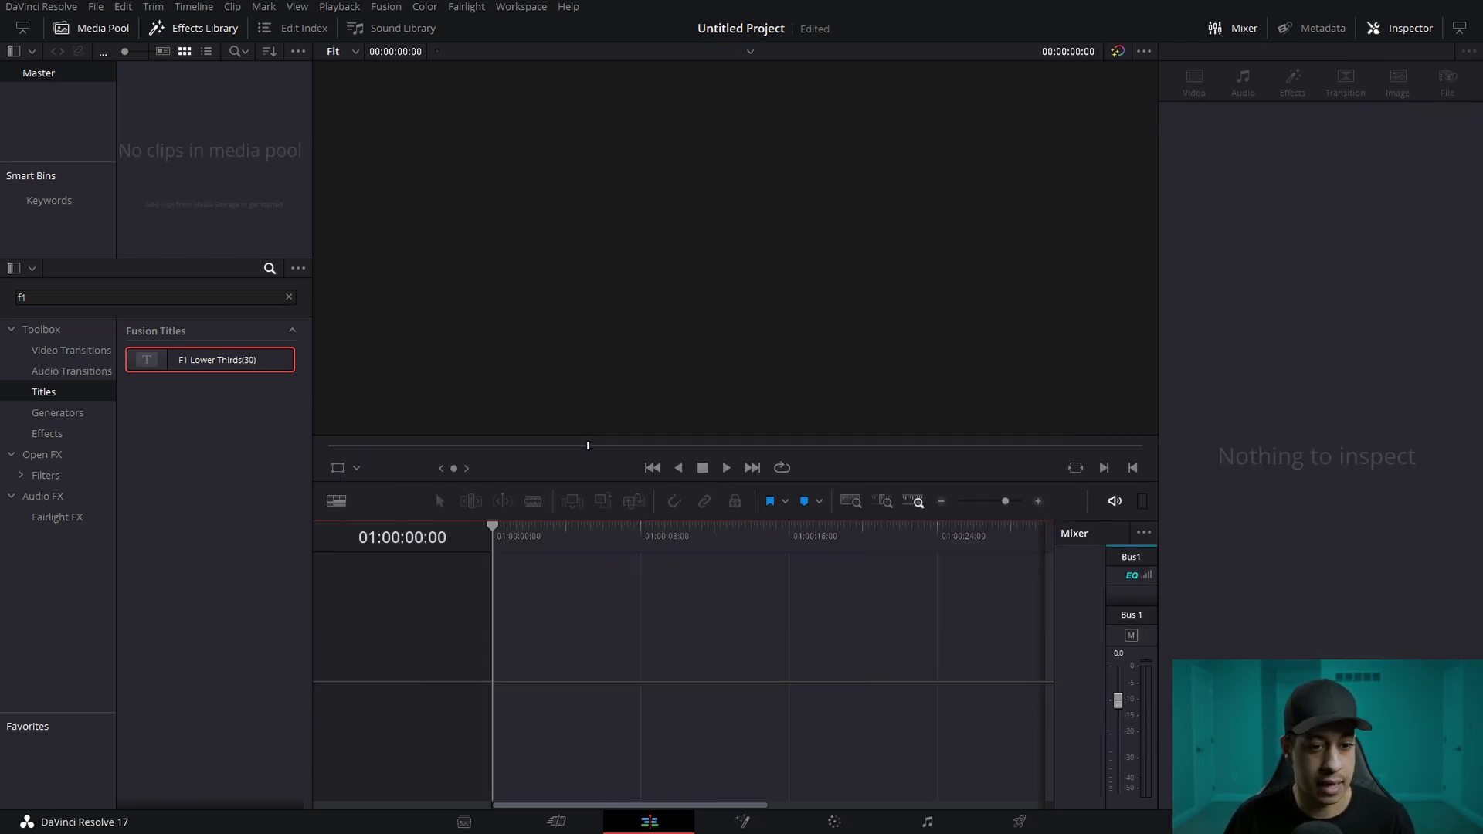
key(shift+9)
click(734, 281)
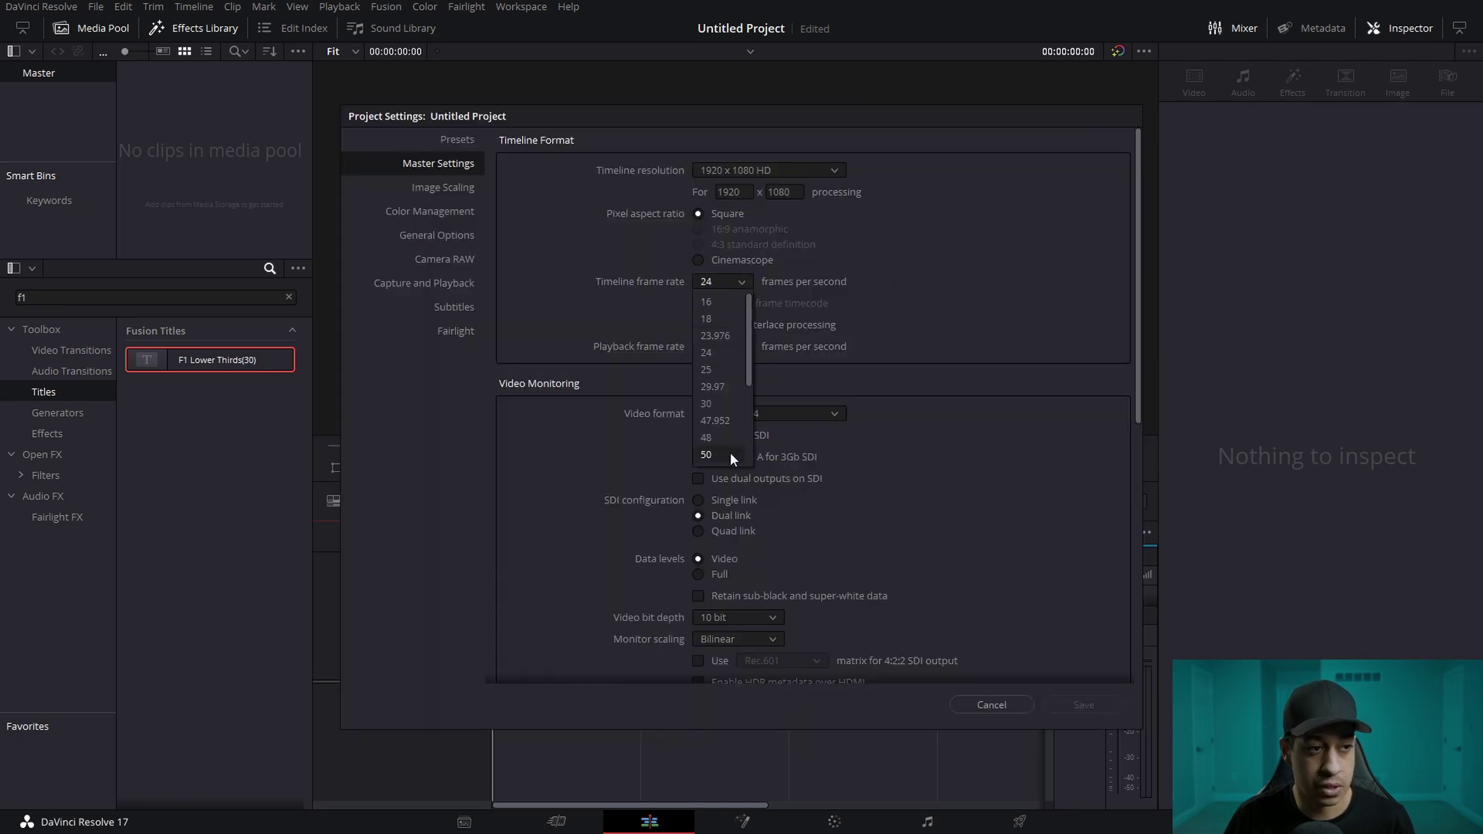
click(731, 404)
click(726, 288)
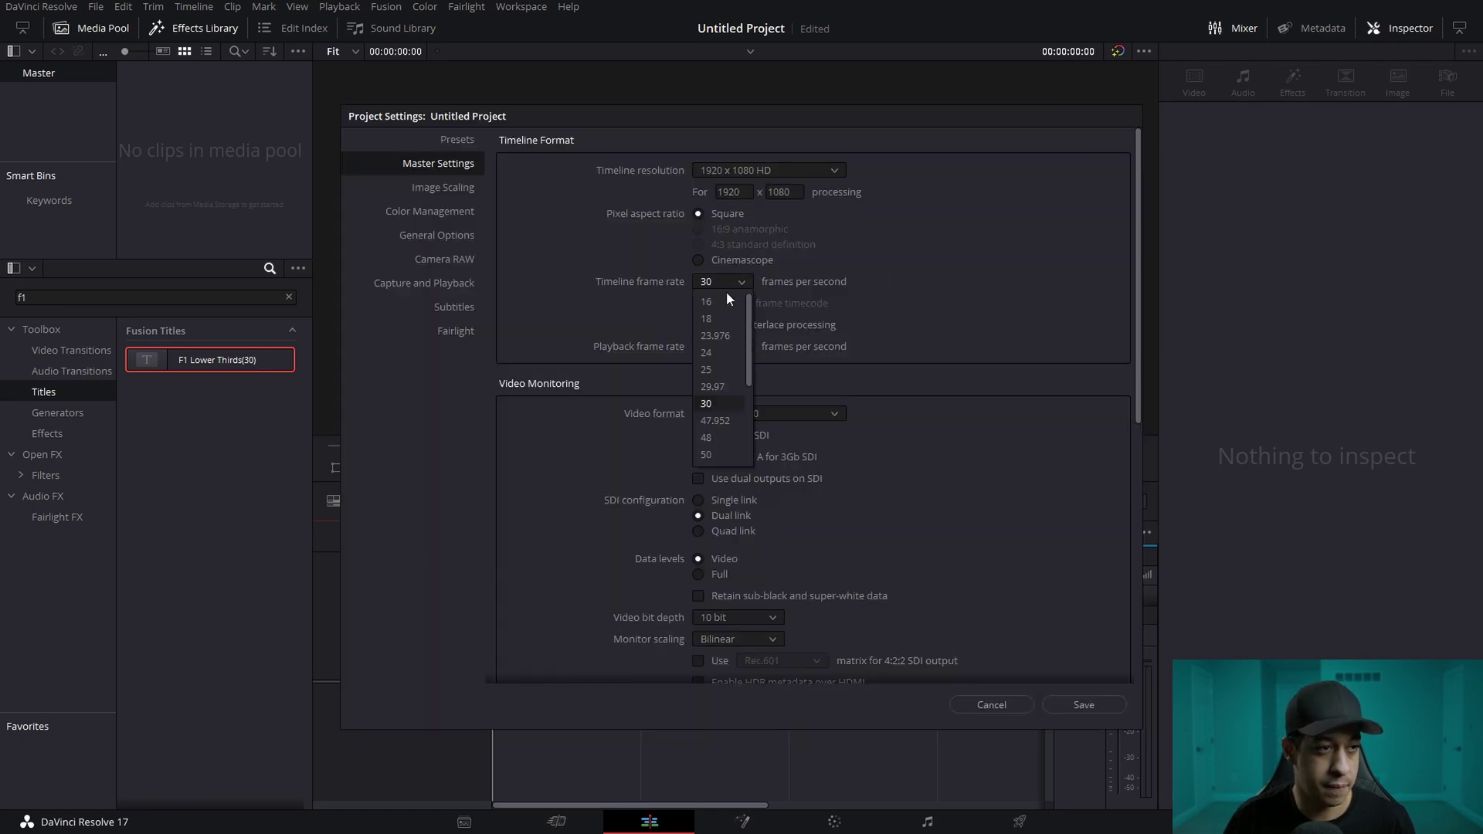
scroll(723, 455, down, 2)
click(727, 453)
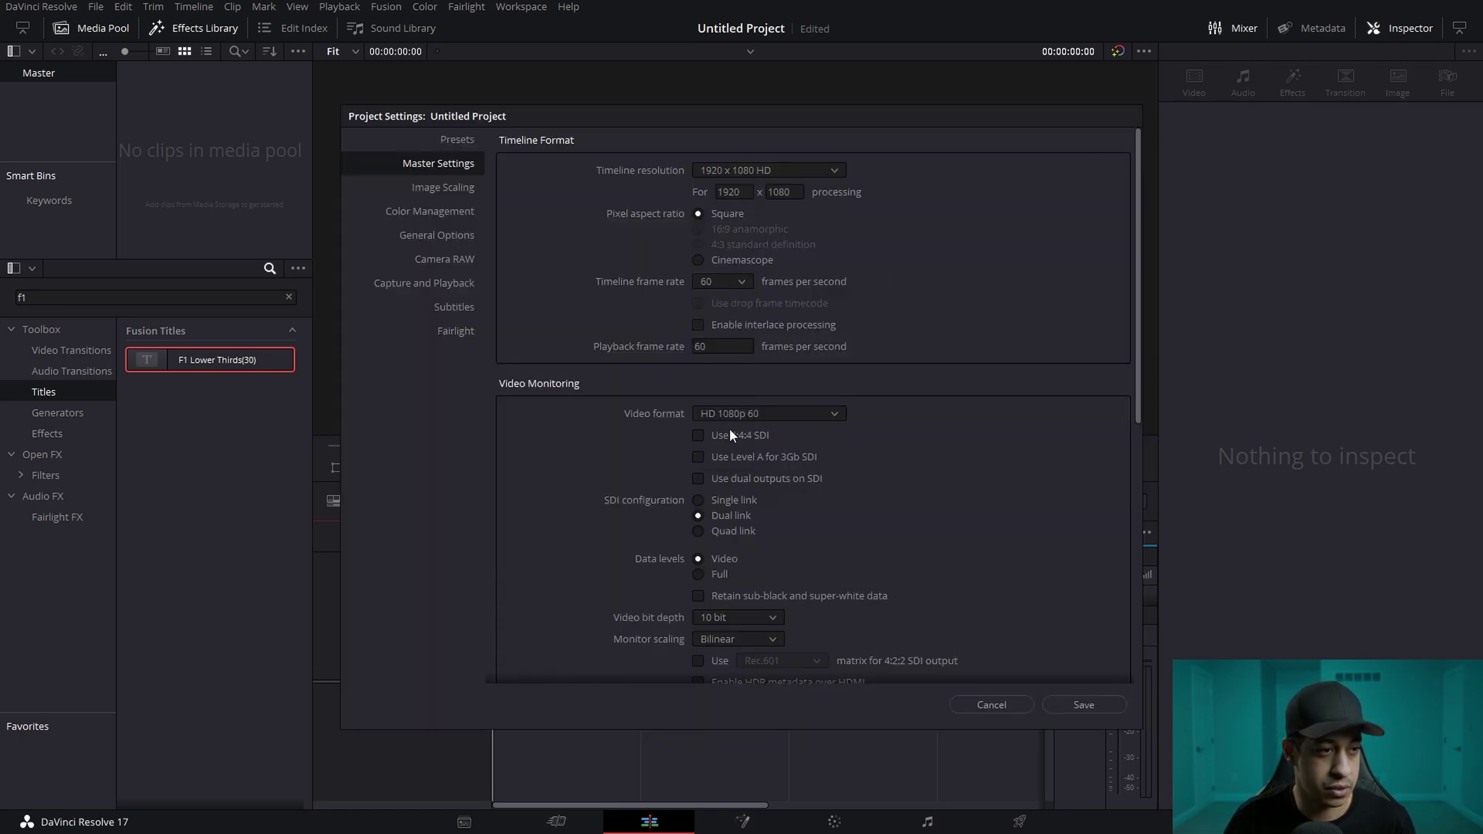
click(1084, 705)
click(856, 458)
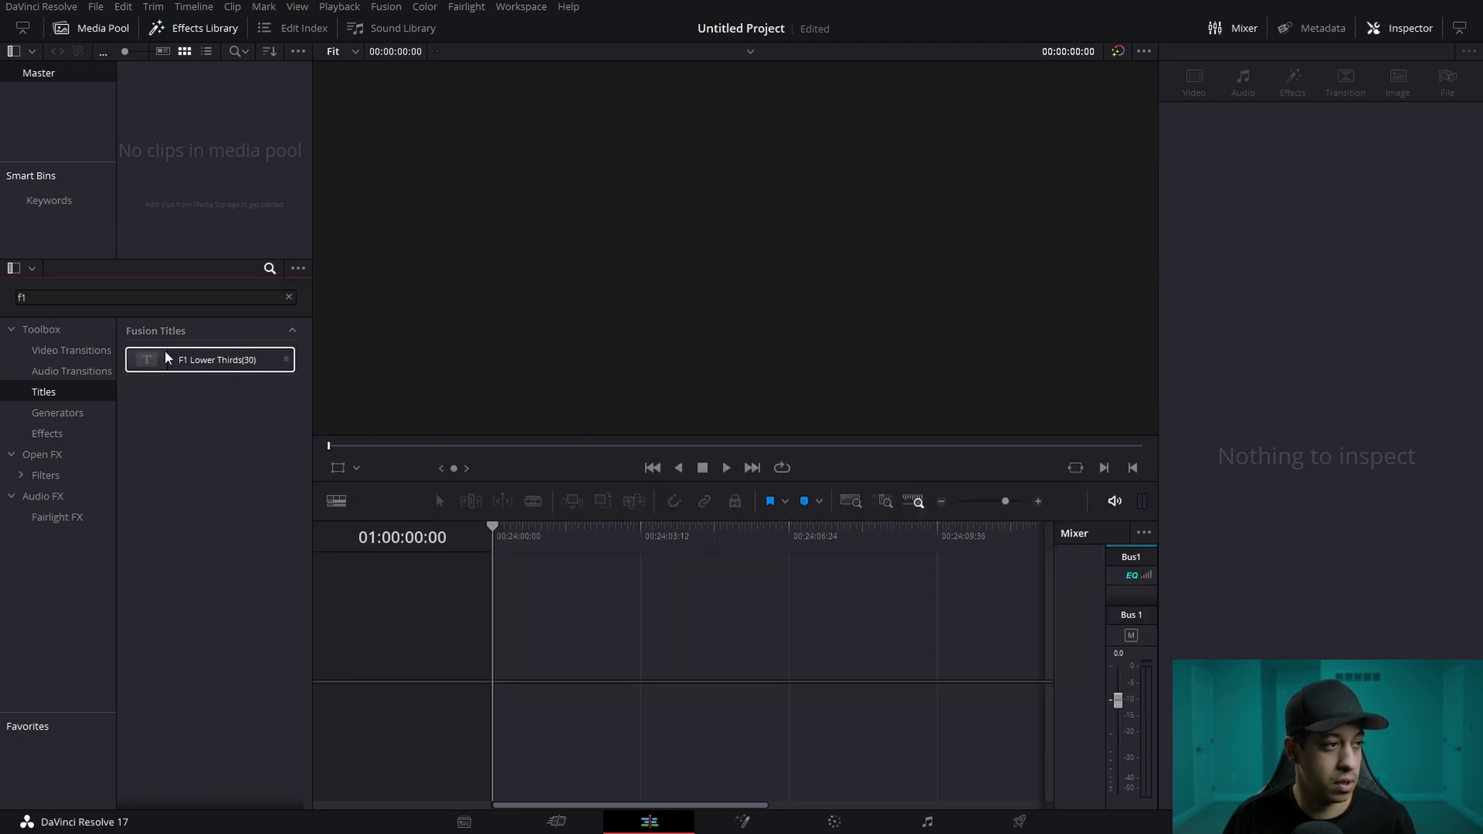
- Place the F1 Lower Thirds title on a new timeline and move it up to V2
drag(166, 356, 502, 664)
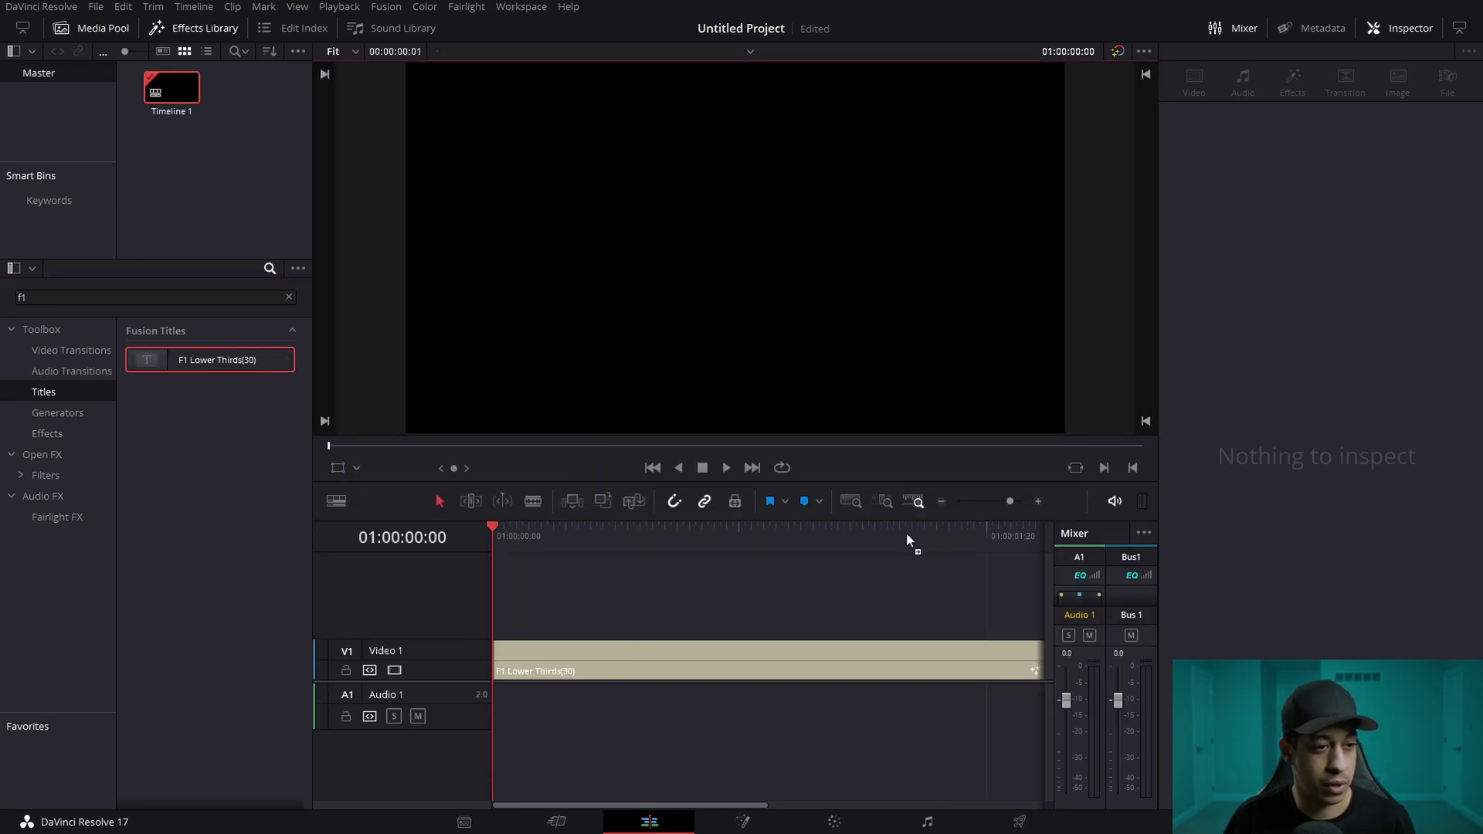
click(941, 501)
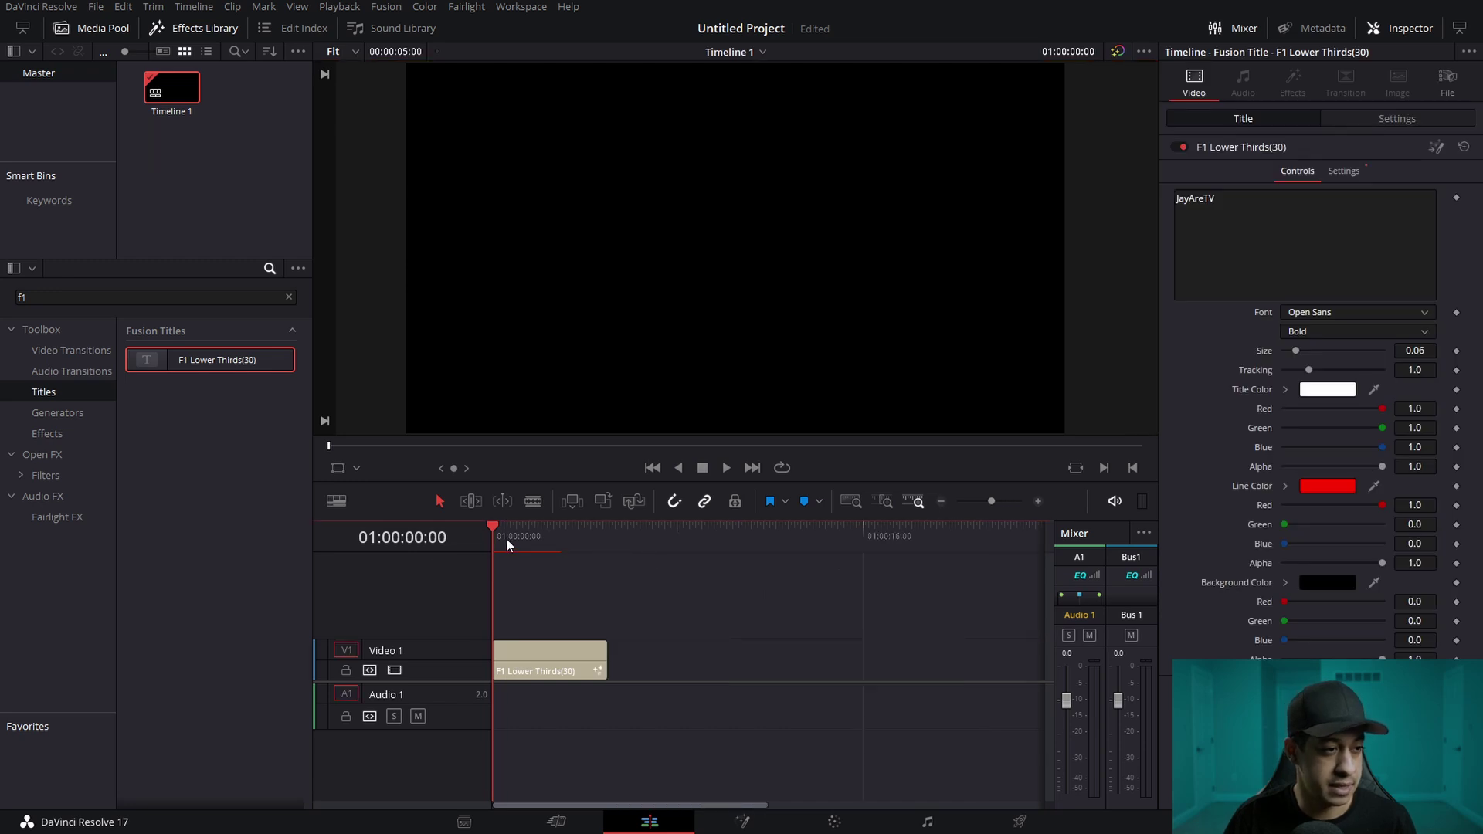
drag(507, 538, 547, 544)
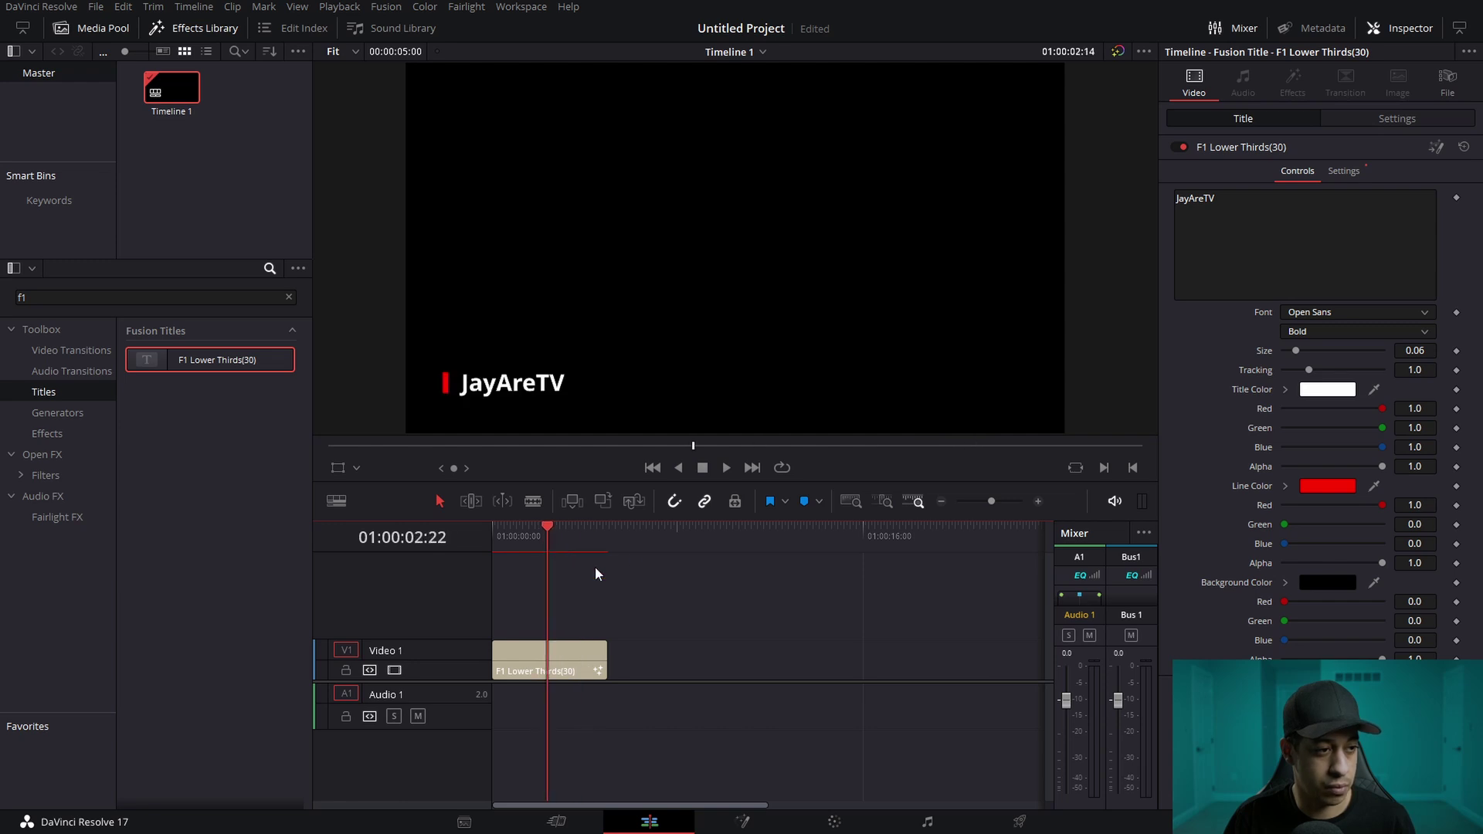
drag(562, 642, 562, 600)
- Add a Solid Color generator on V1 and set it to light cyan #89fceb
click(52, 417)
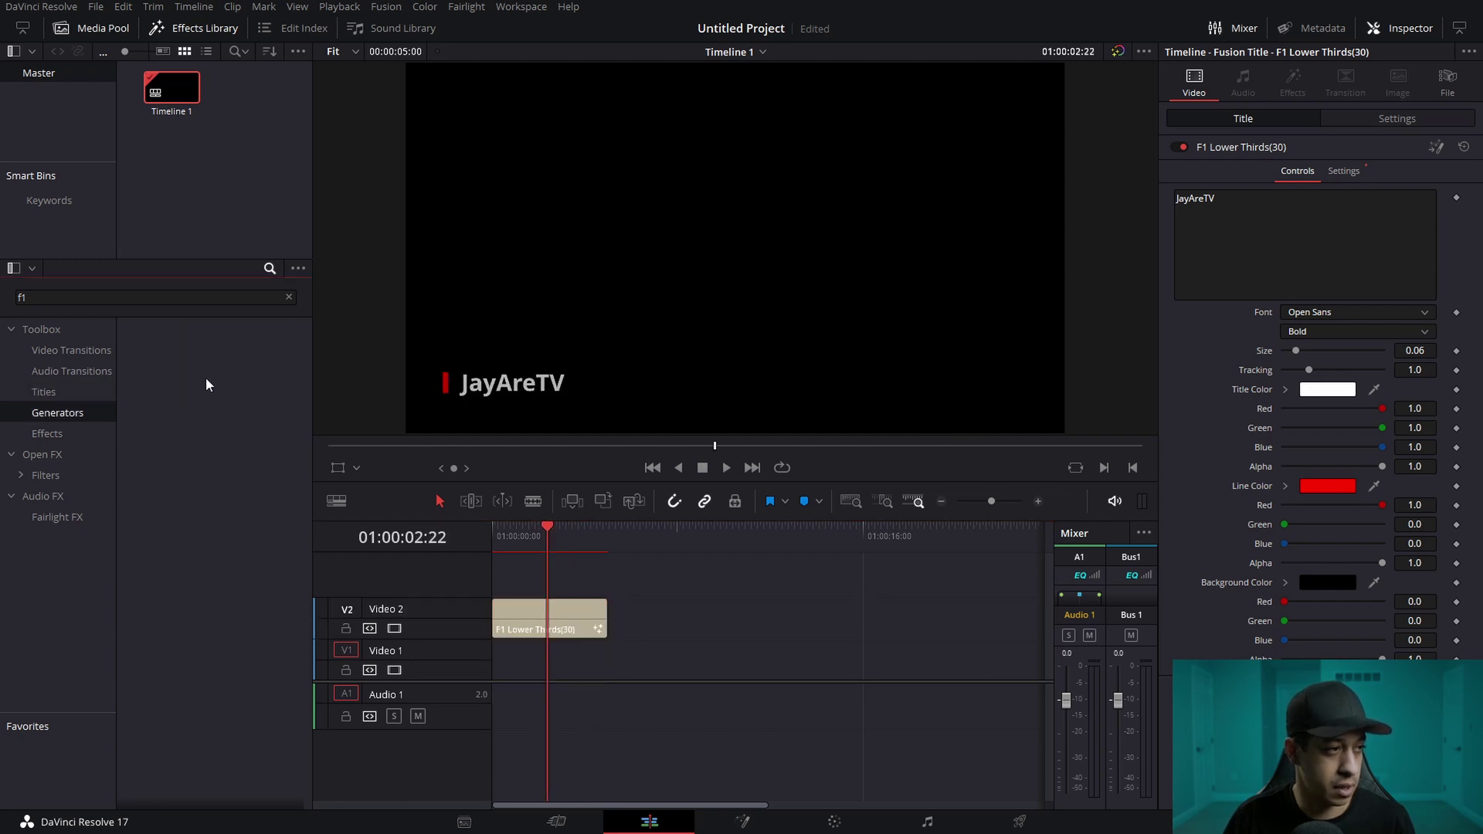
click(289, 297)
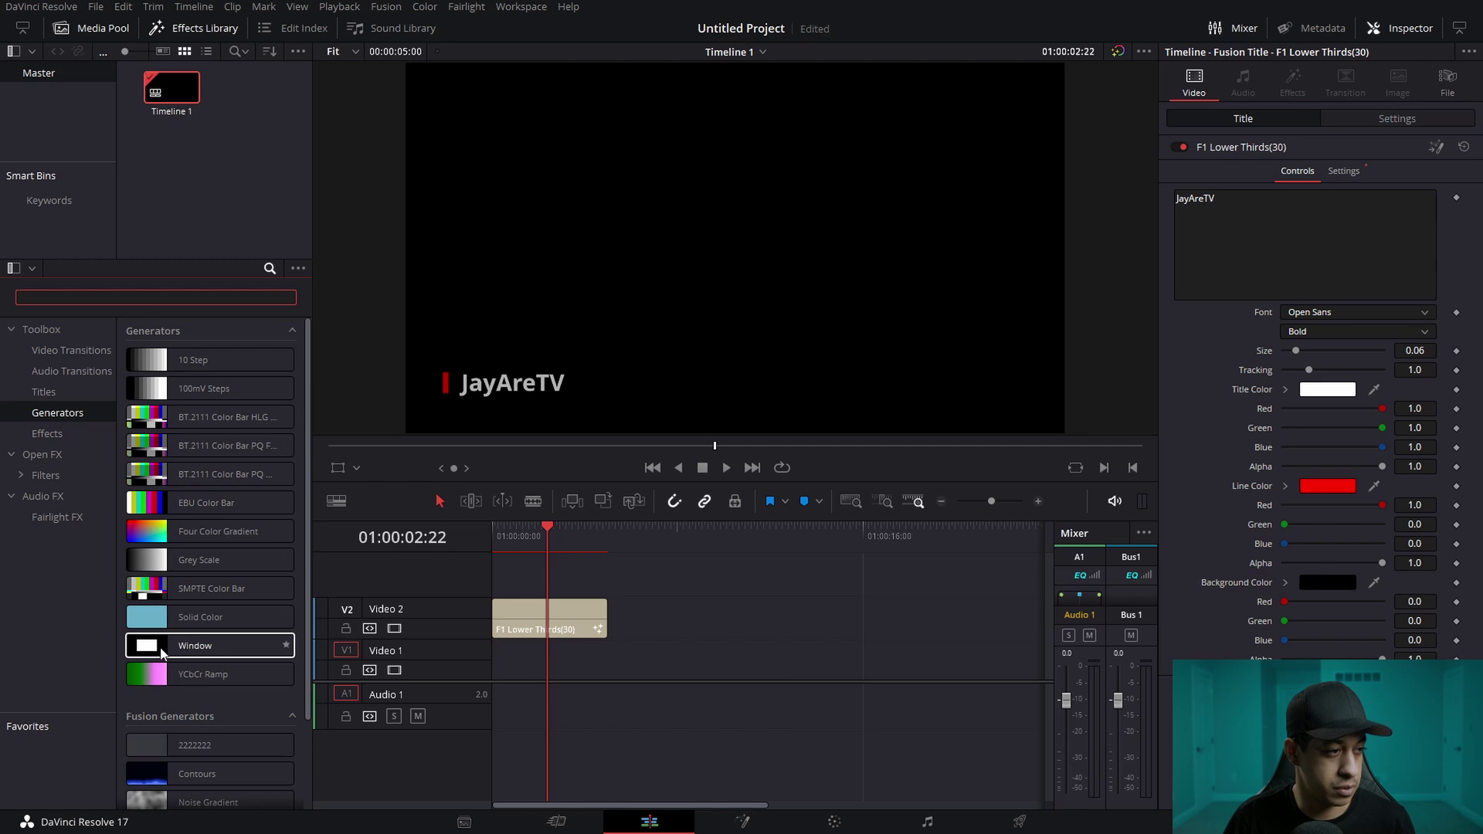
drag(208, 617, 549, 678)
click(549, 678)
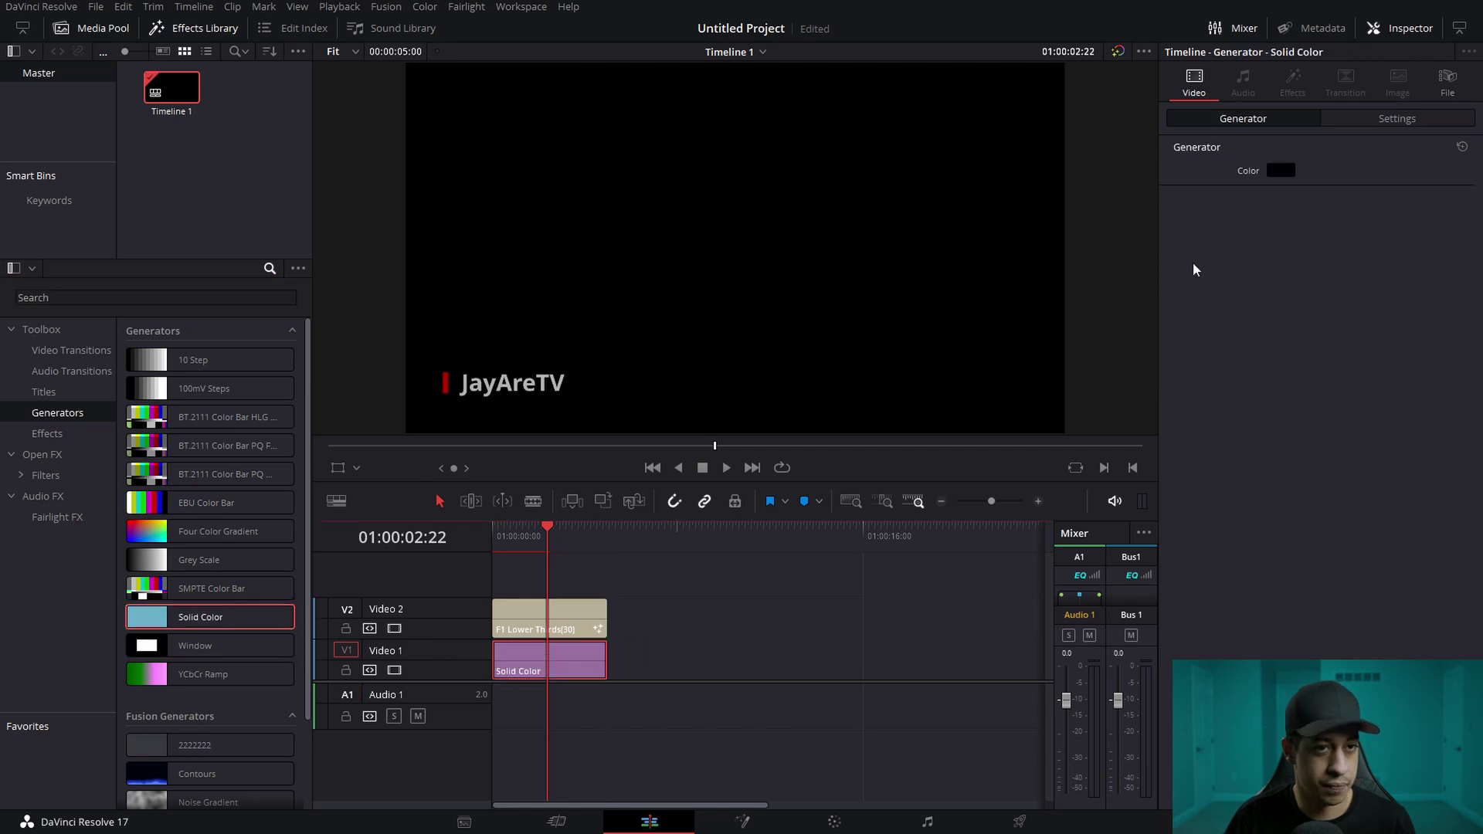
click(1281, 169)
drag(841, 350, 801, 349)
drag(902, 320, 905, 263)
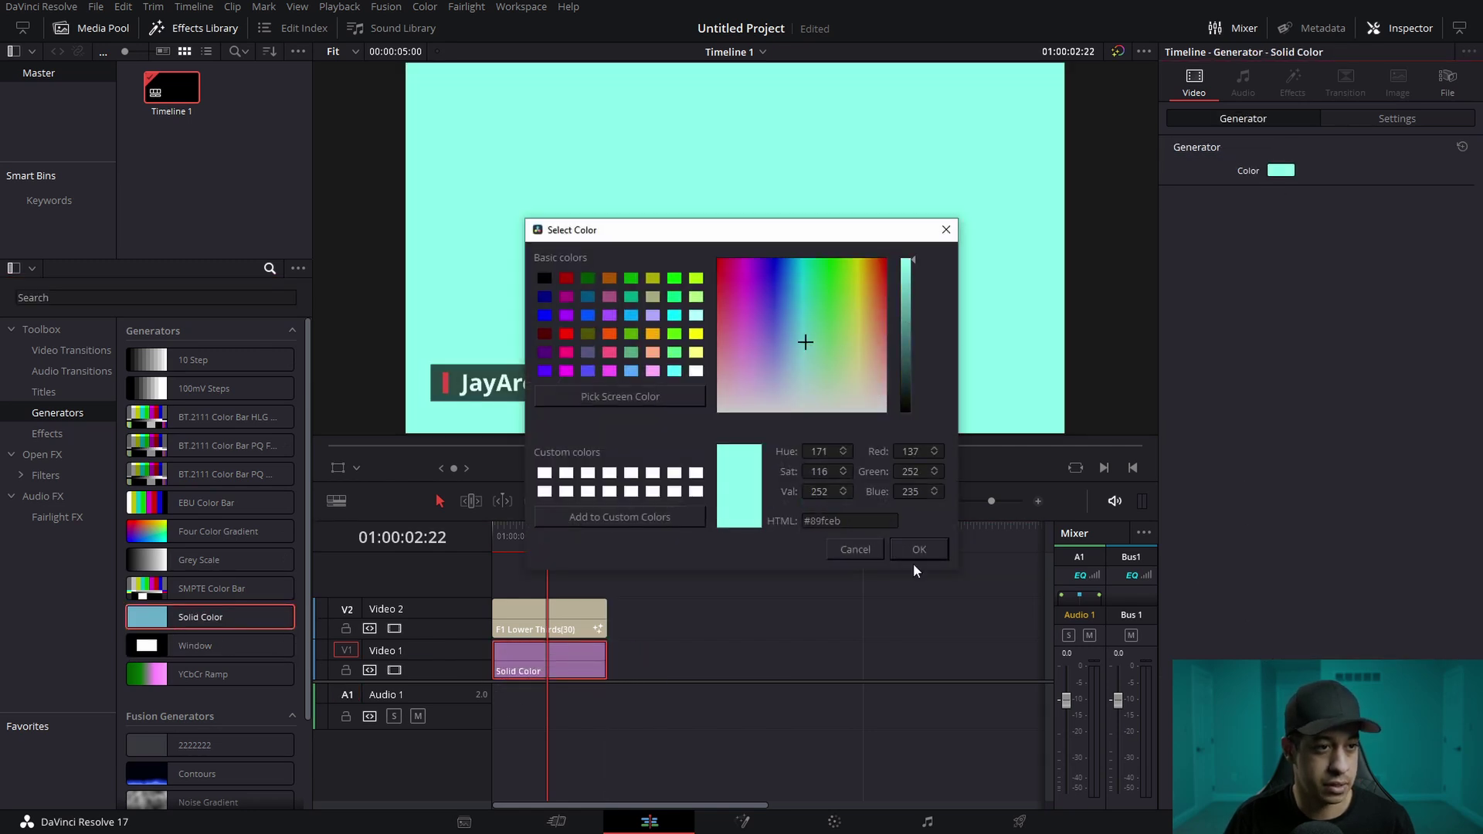
click(916, 551)
- Return to the timeline start and preview the lower third over the cyan background
click(949, 604)
click(529, 536)
key(Home)
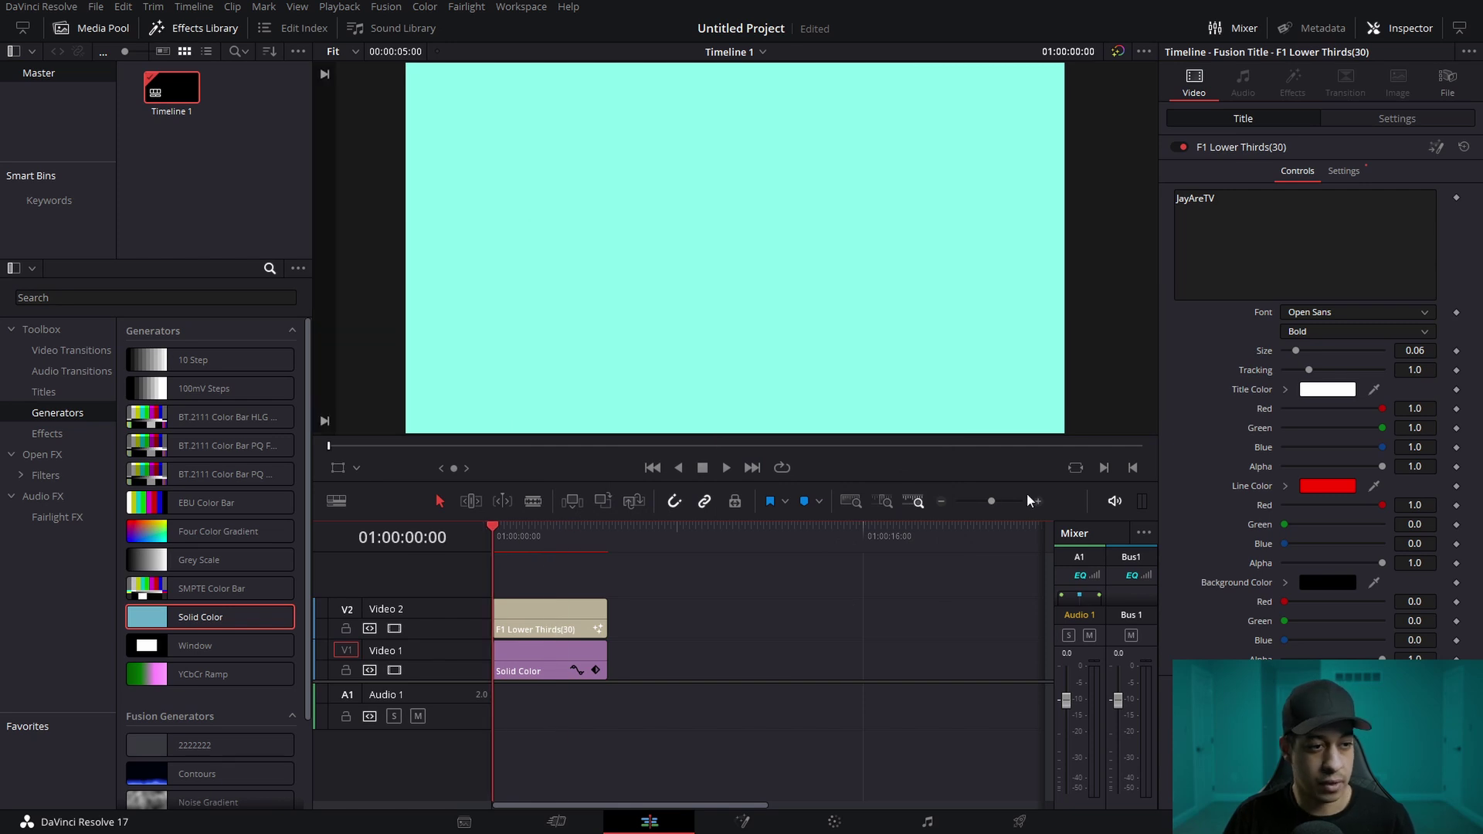
click(1038, 502)
drag(541, 538, 695, 556)
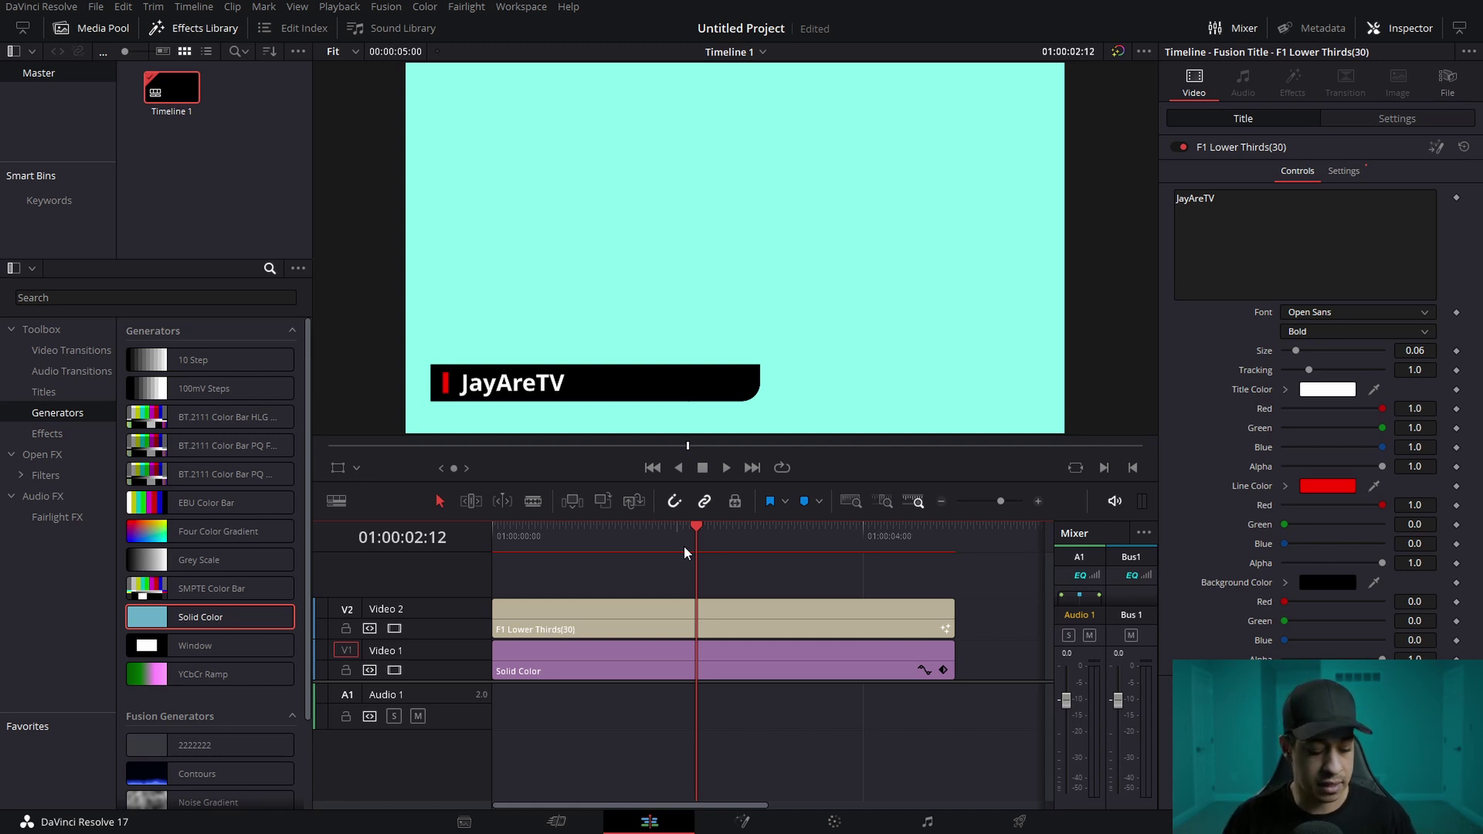
- Trim the V2 title clip to end just after its fade-out, around 01:00:02:30
drag(697, 545, 722, 553)
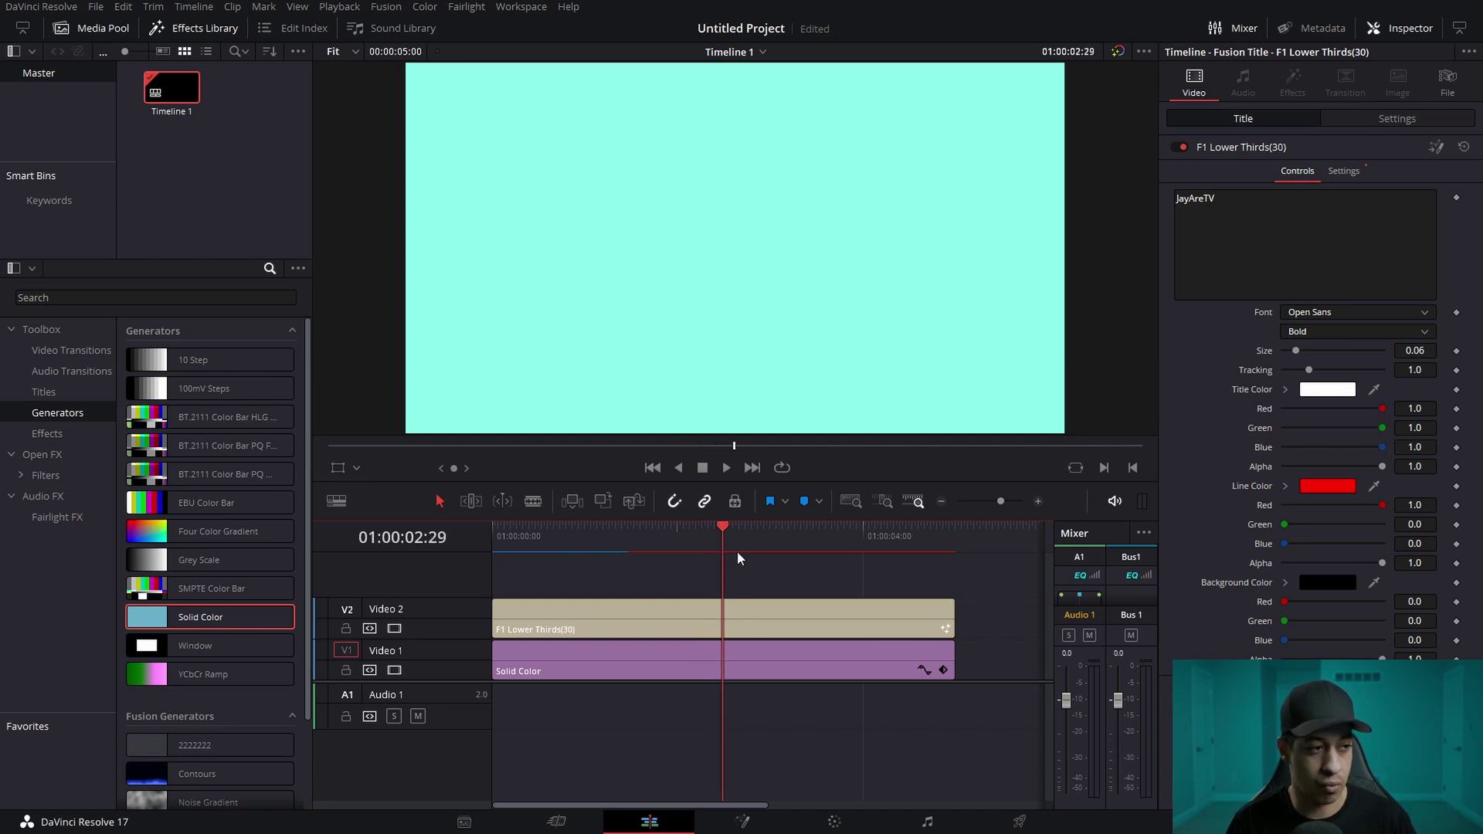
key(Right)
click(765, 625)
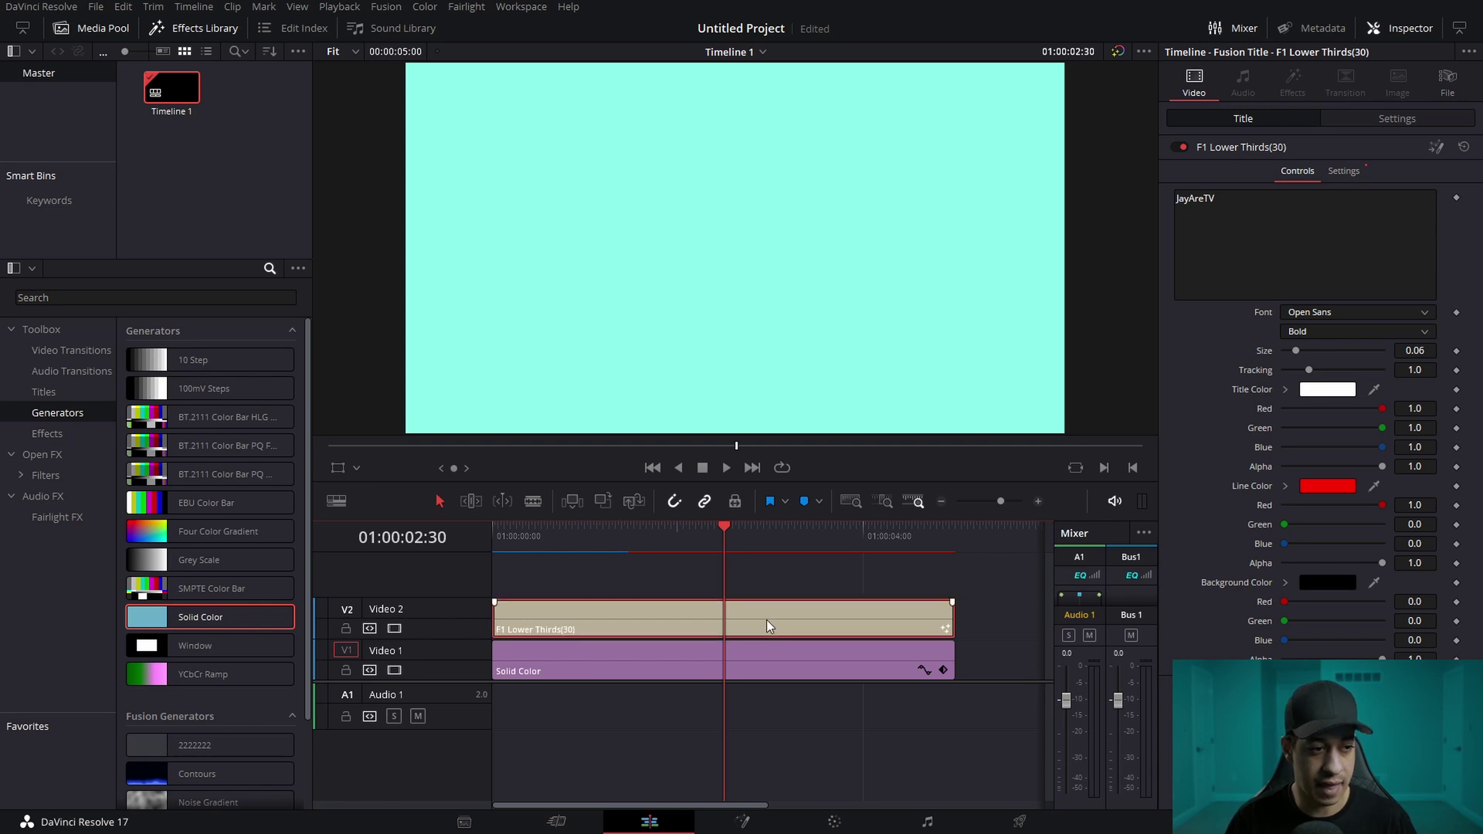
key(shift+])
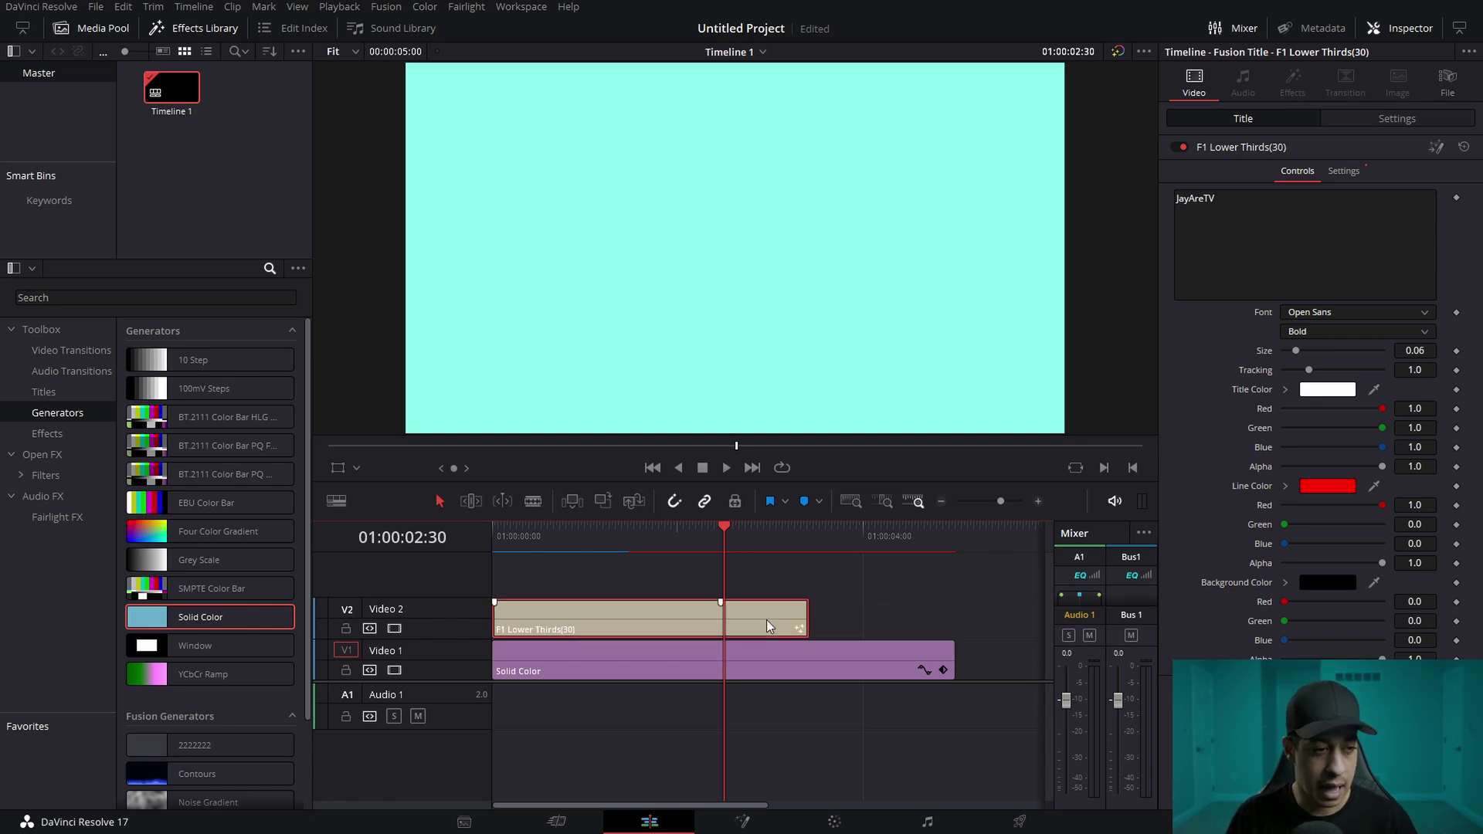
click(675, 542)
drag(669, 547, 625, 556)
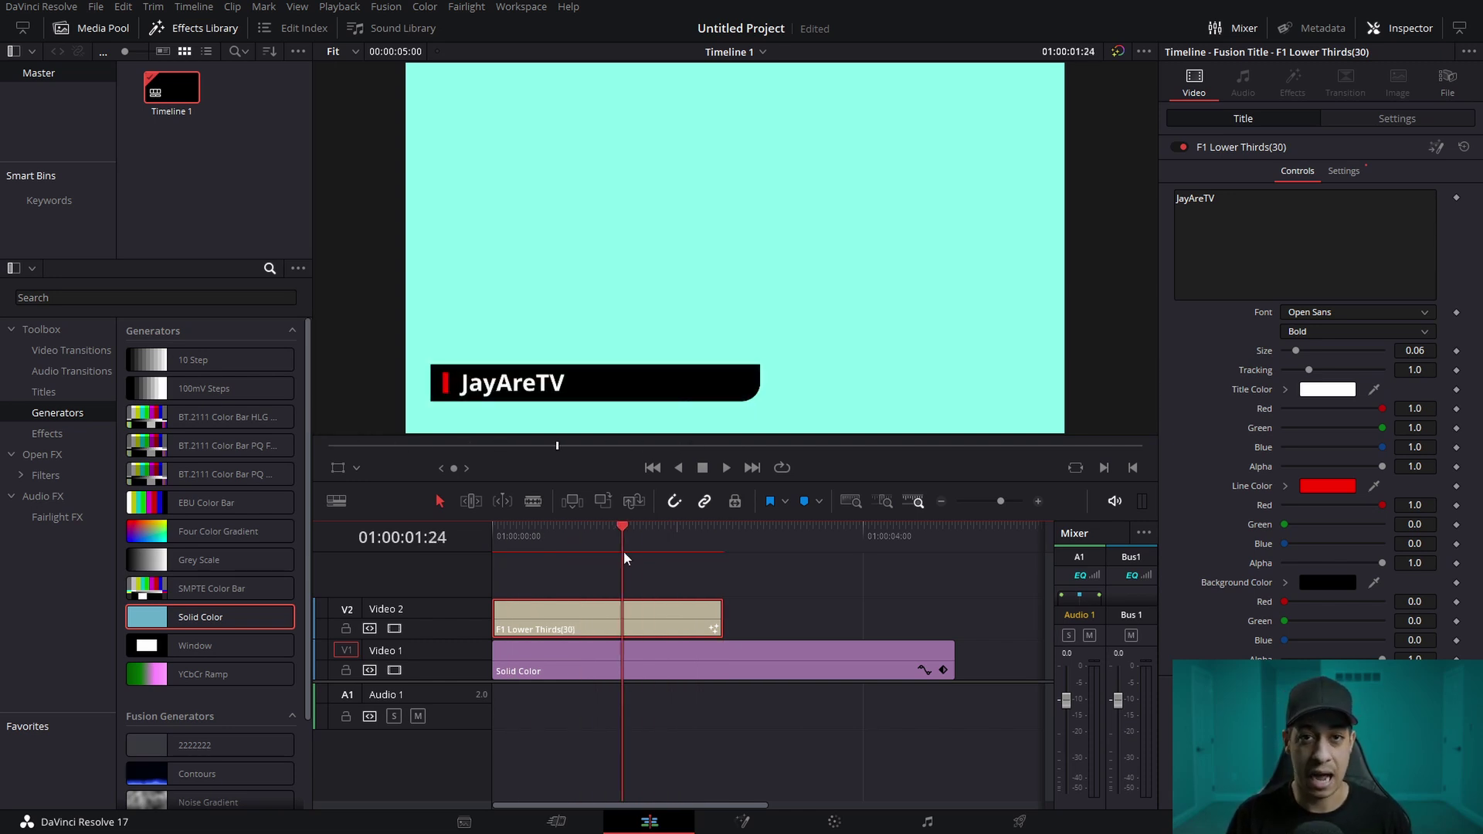
- Make a New Compound Clip from the V2 title, keeping the default name Compound Clip 1
right_click(653, 624)
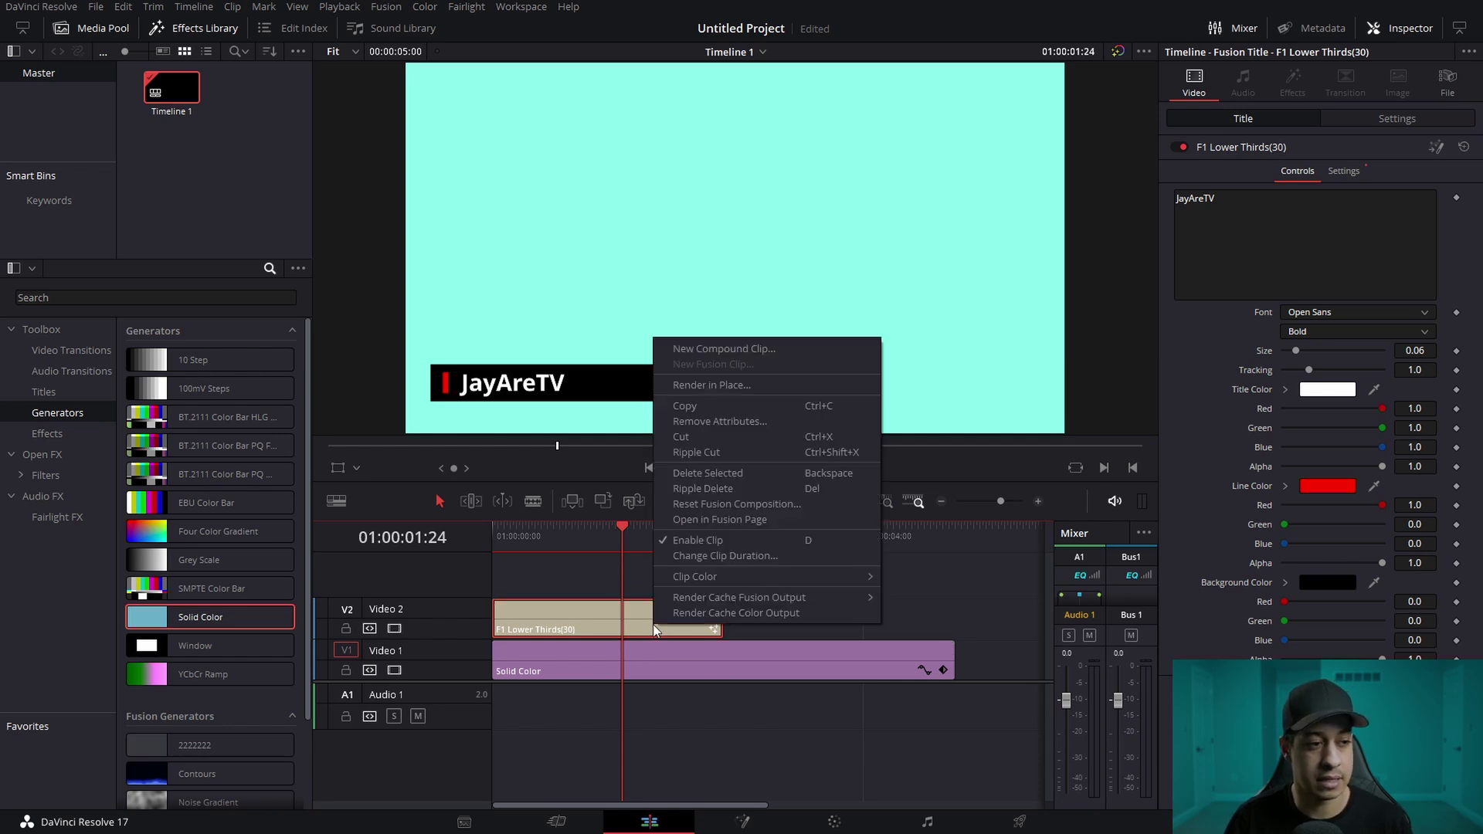
click(762, 352)
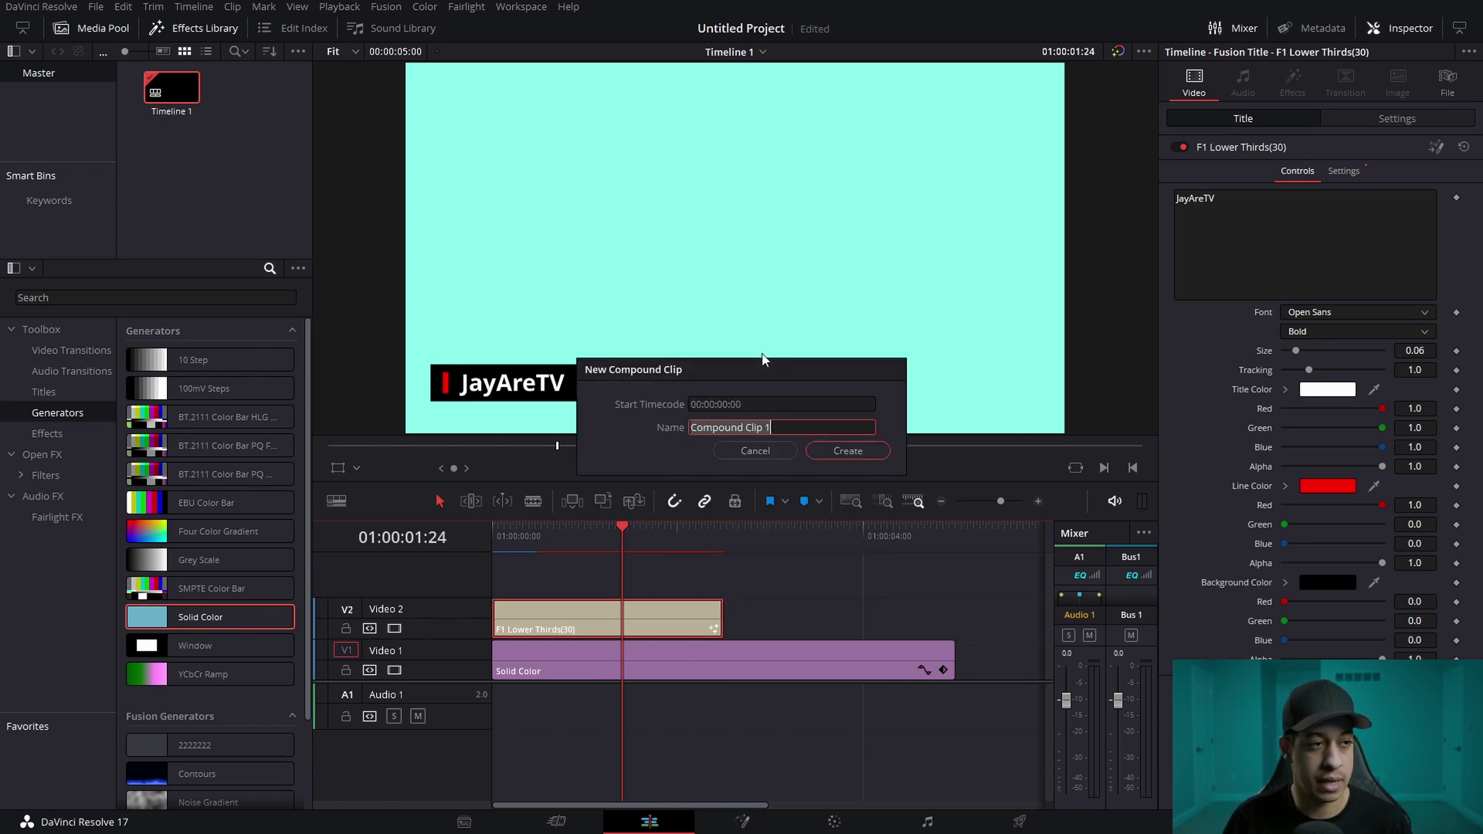
click(833, 457)
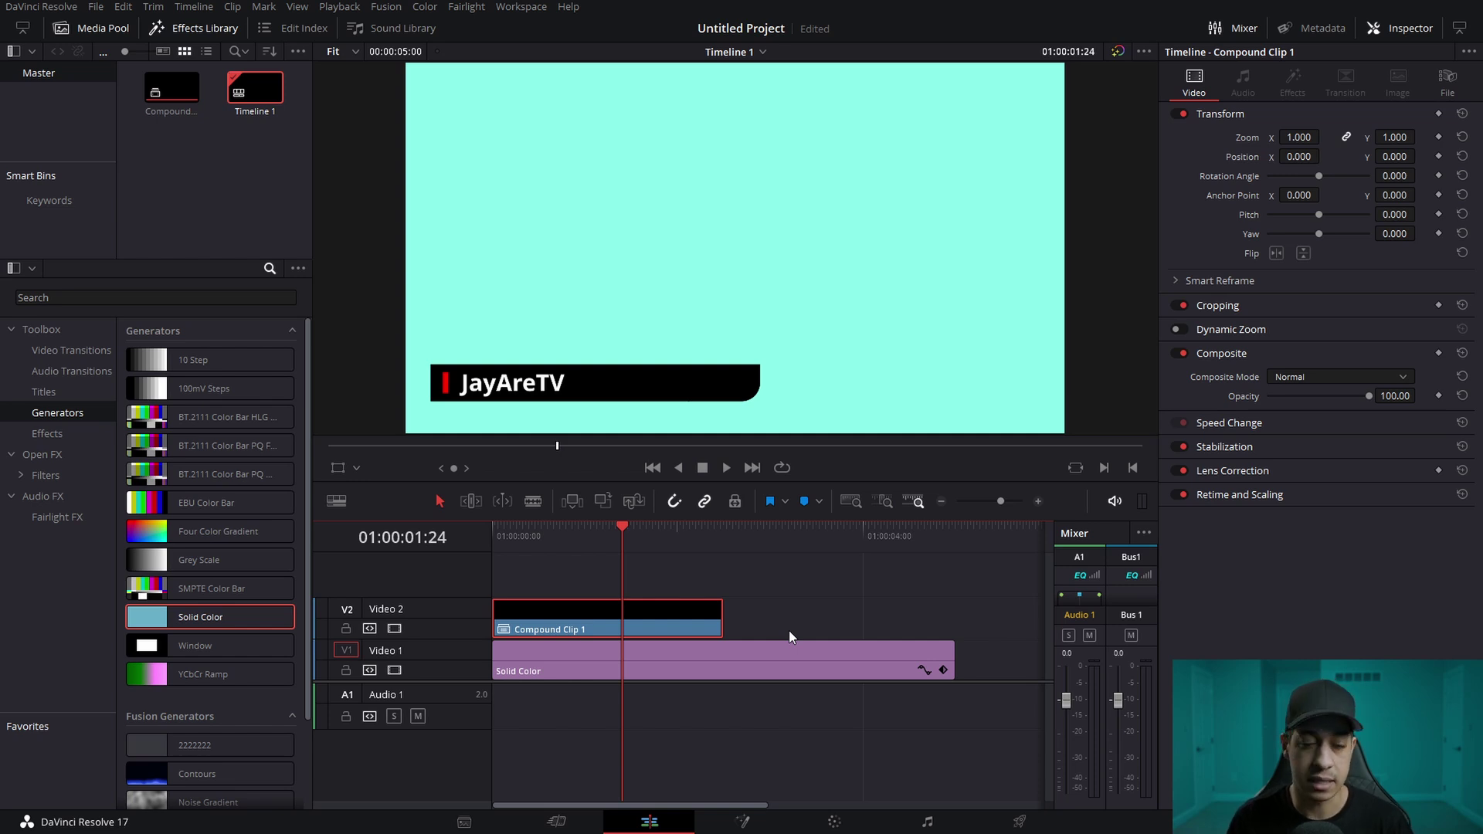
- Drag Compound Clip 1's retime handle to the Solid Color's end, slowing it to 50%
right_click(648, 624)
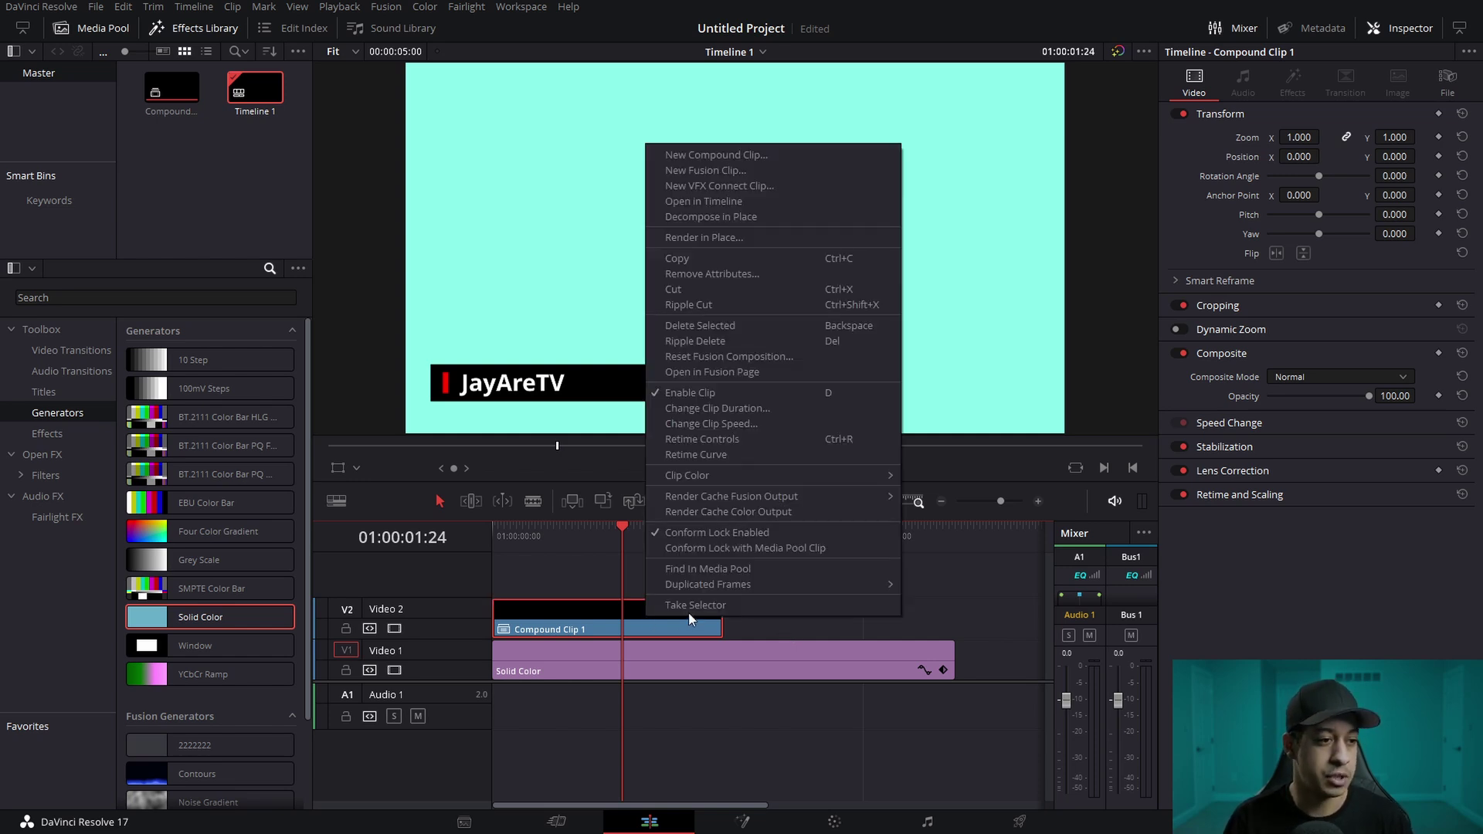
click(689, 439)
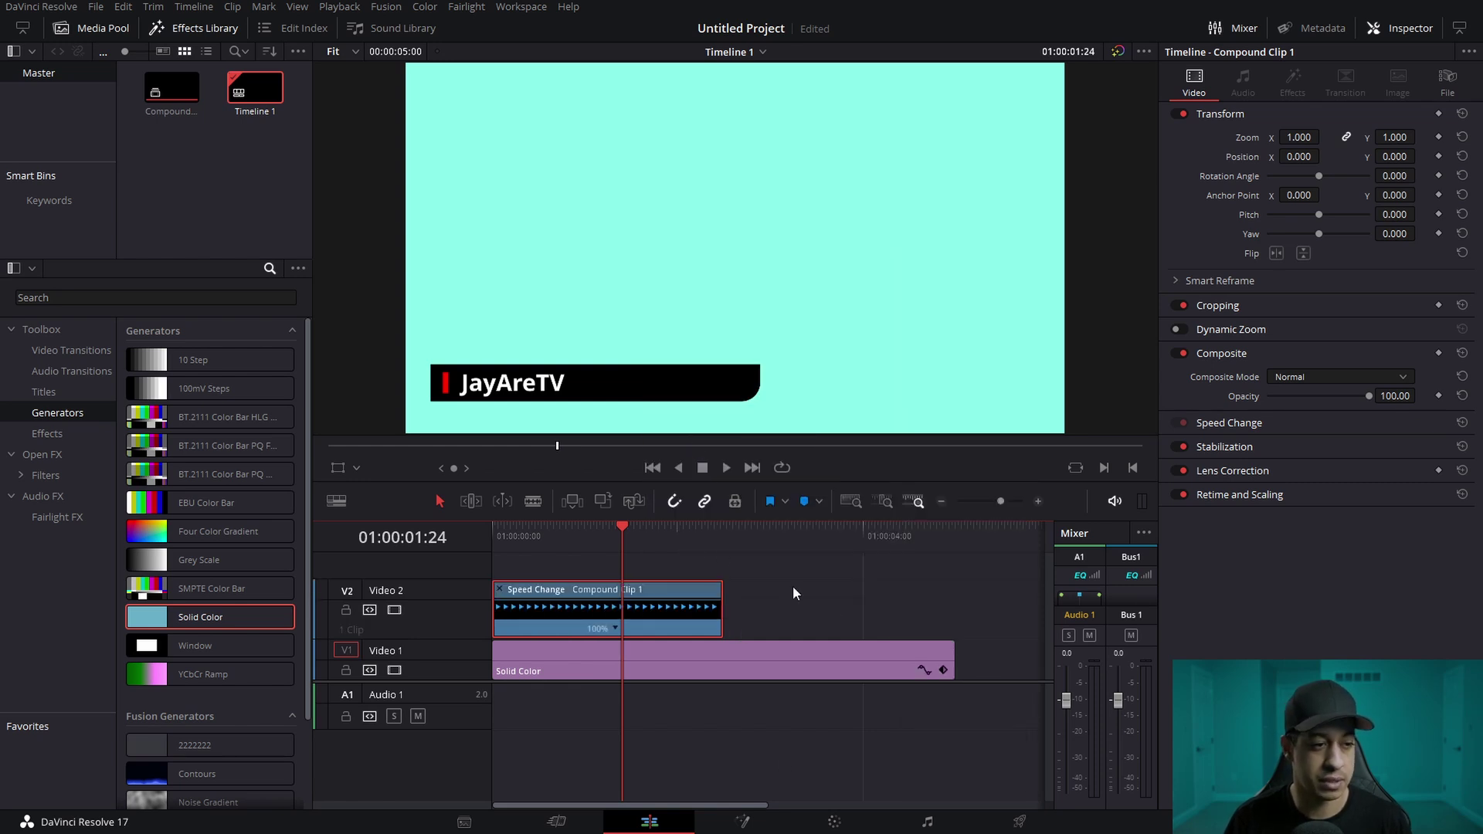
drag(721, 589, 954, 590)
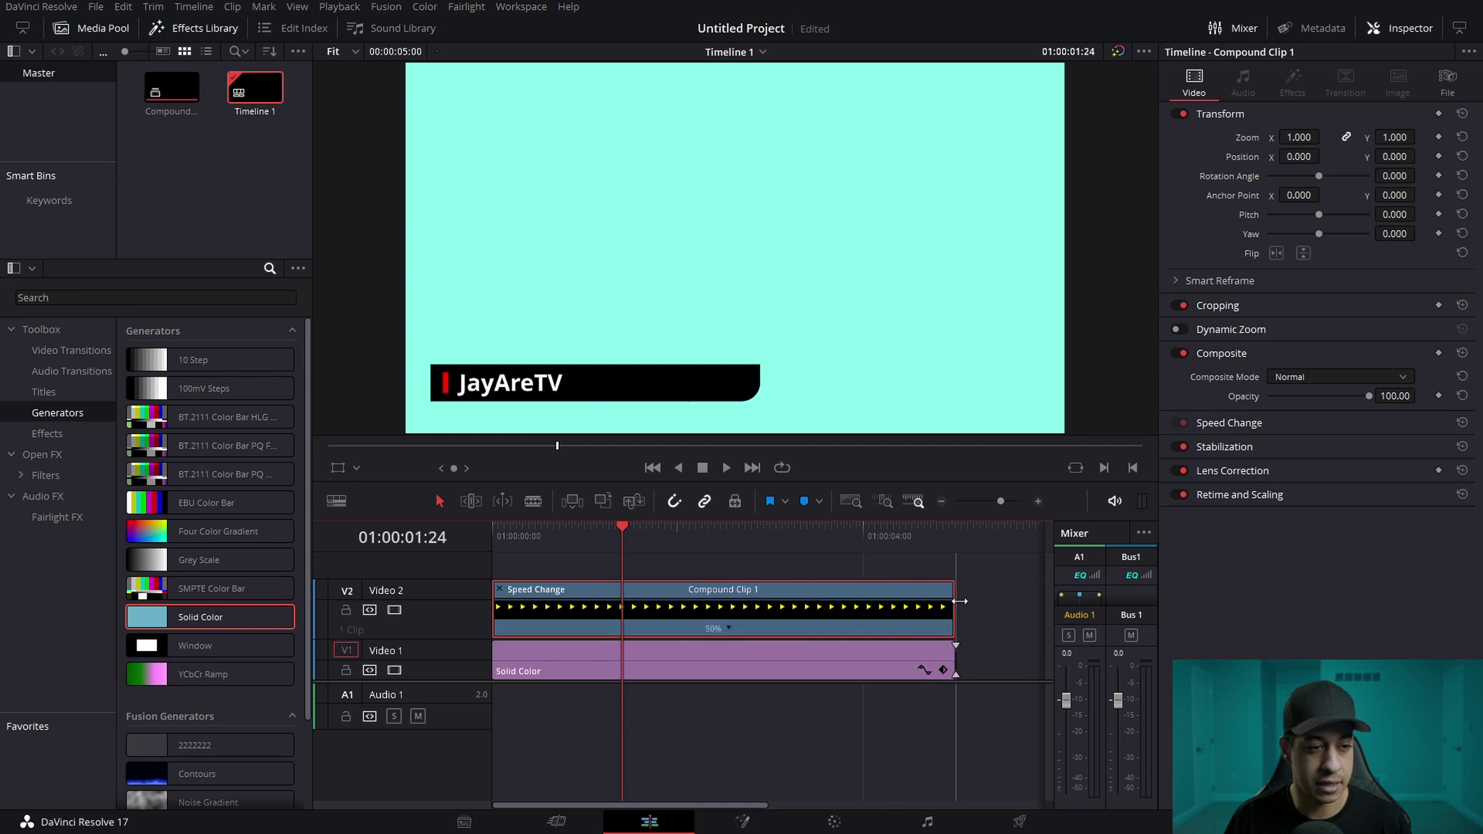
- Preview the slowed-down title animating in and out
click(580, 536)
drag(544, 536, 822, 554)
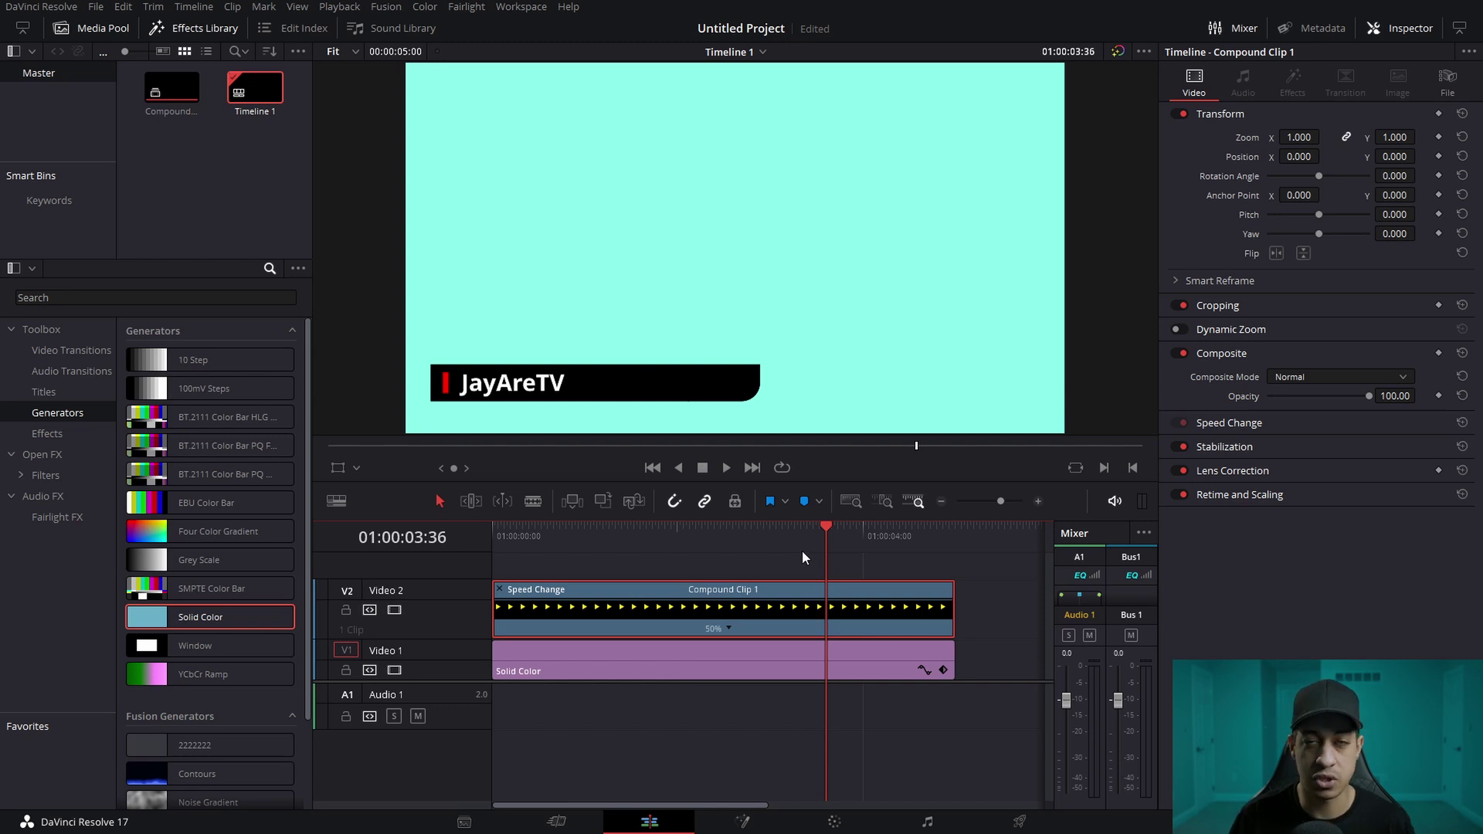
drag(802, 550, 590, 525)
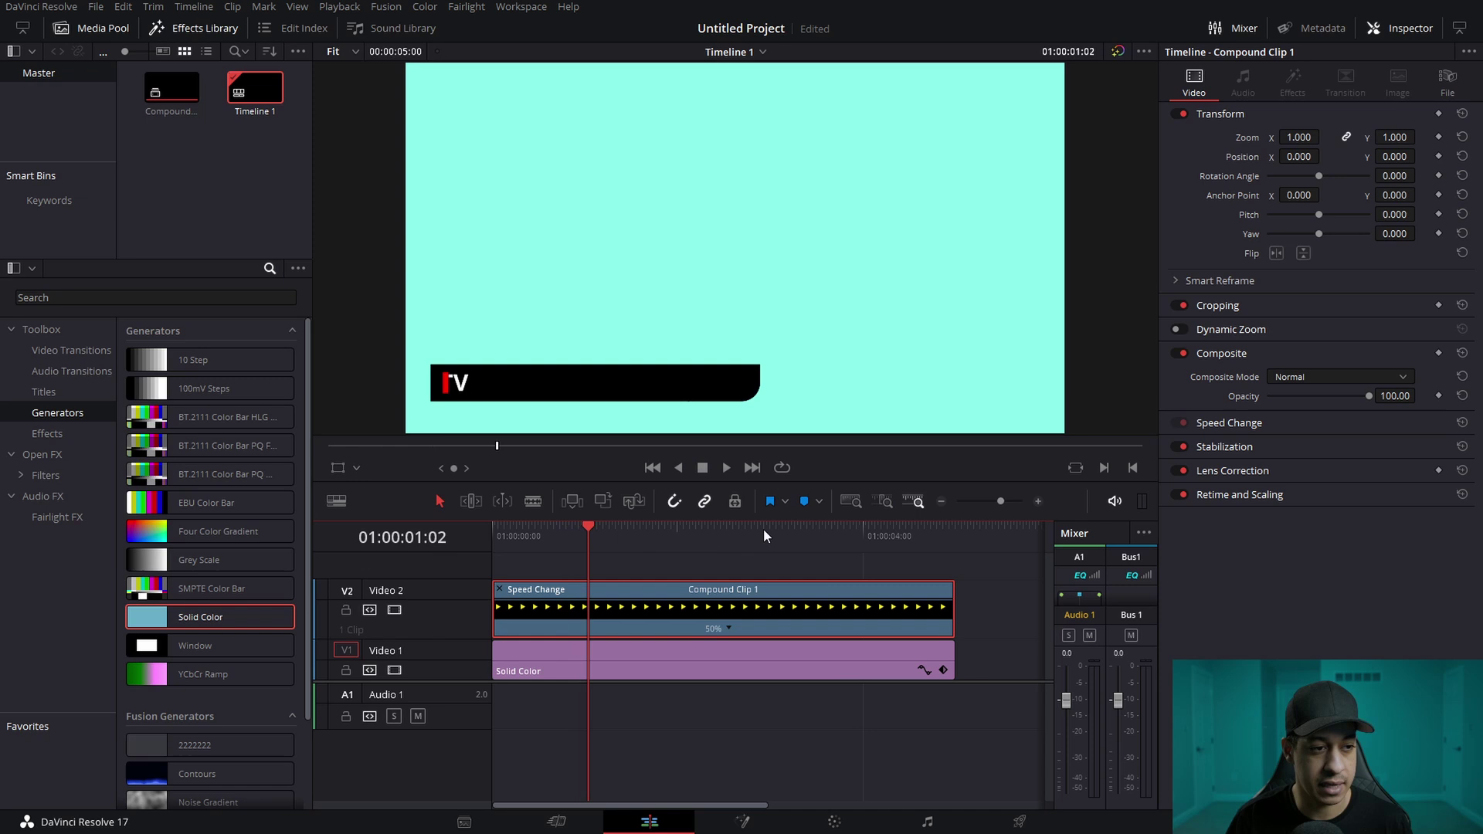
drag(764, 533, 711, 535)
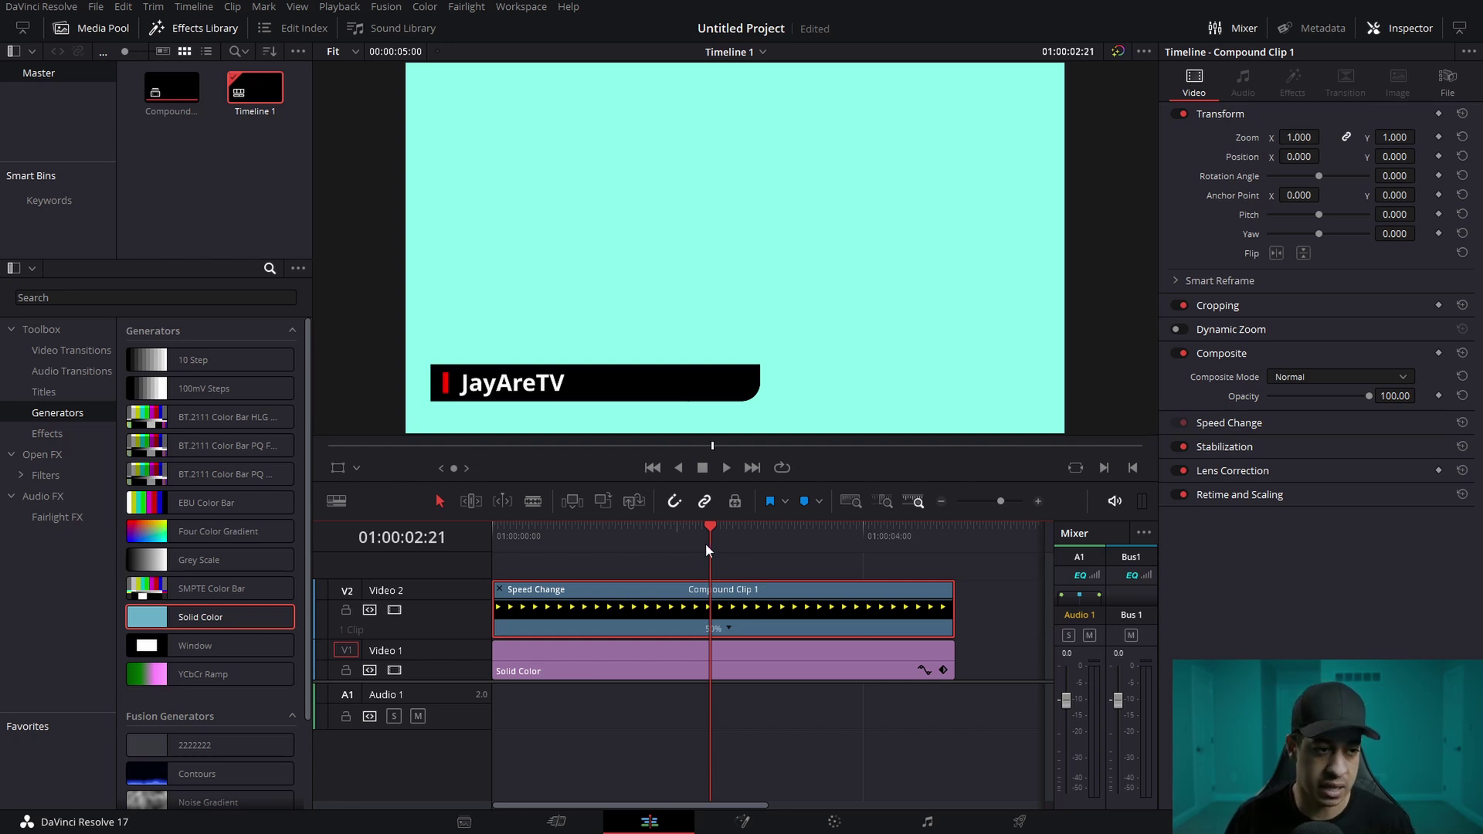
drag(706, 550, 658, 532)
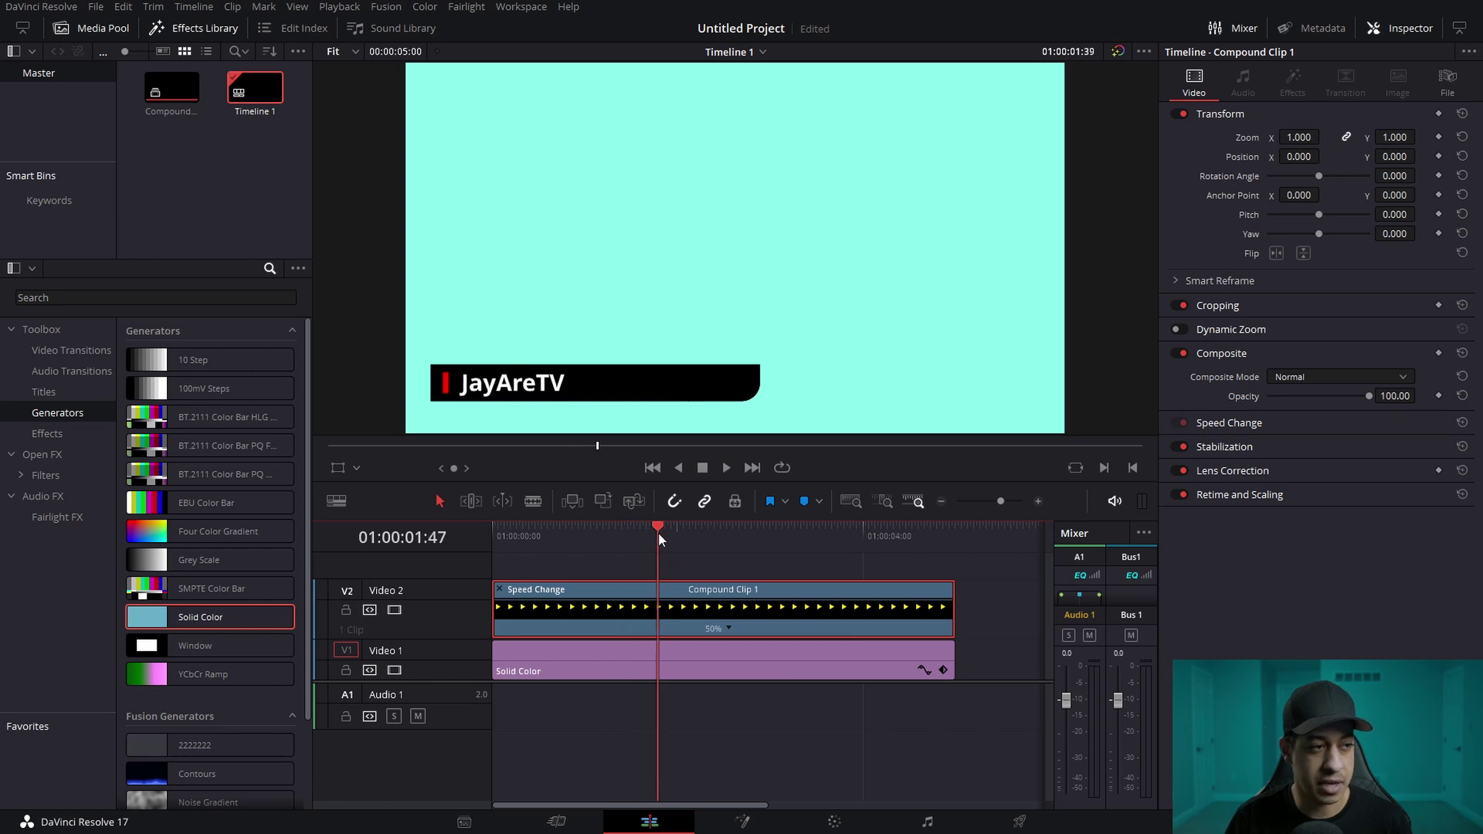
- Add two speed points to Compound Clip 1, splitting it into three roughly 50% sections
click(730, 628)
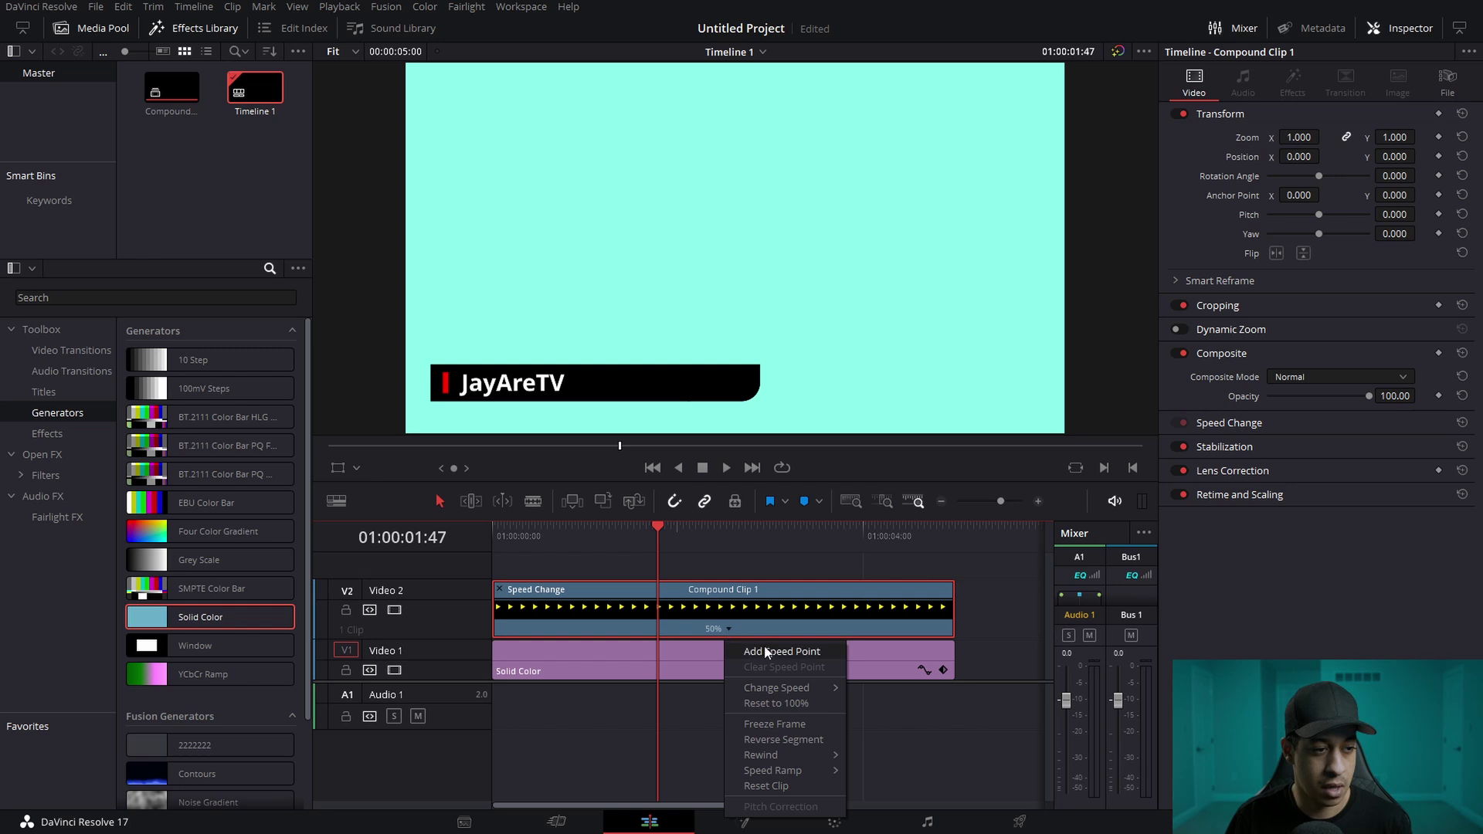
click(769, 651)
drag(664, 531, 893, 540)
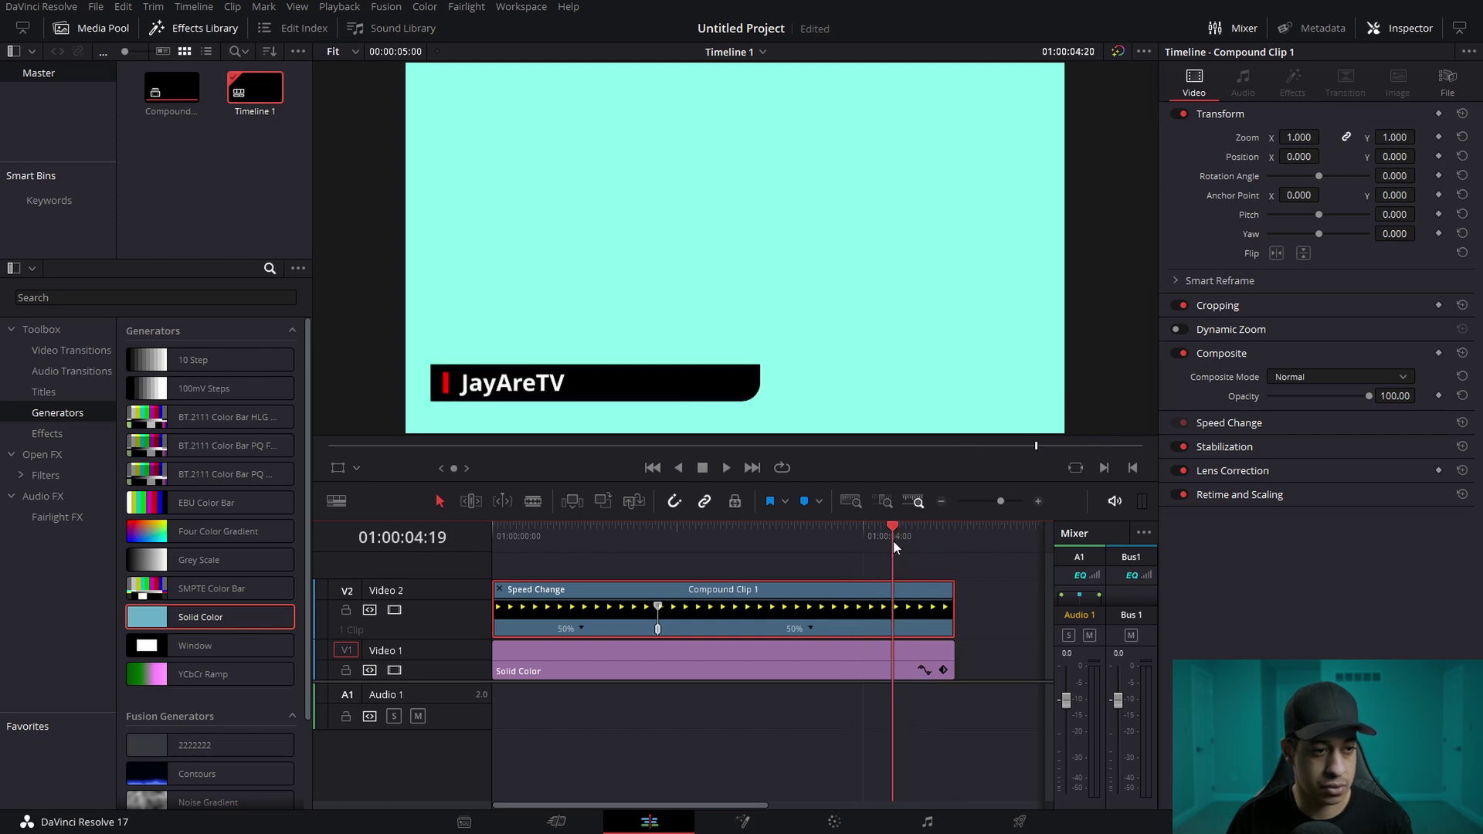
click(809, 628)
click(839, 648)
drag(922, 529, 679, 550)
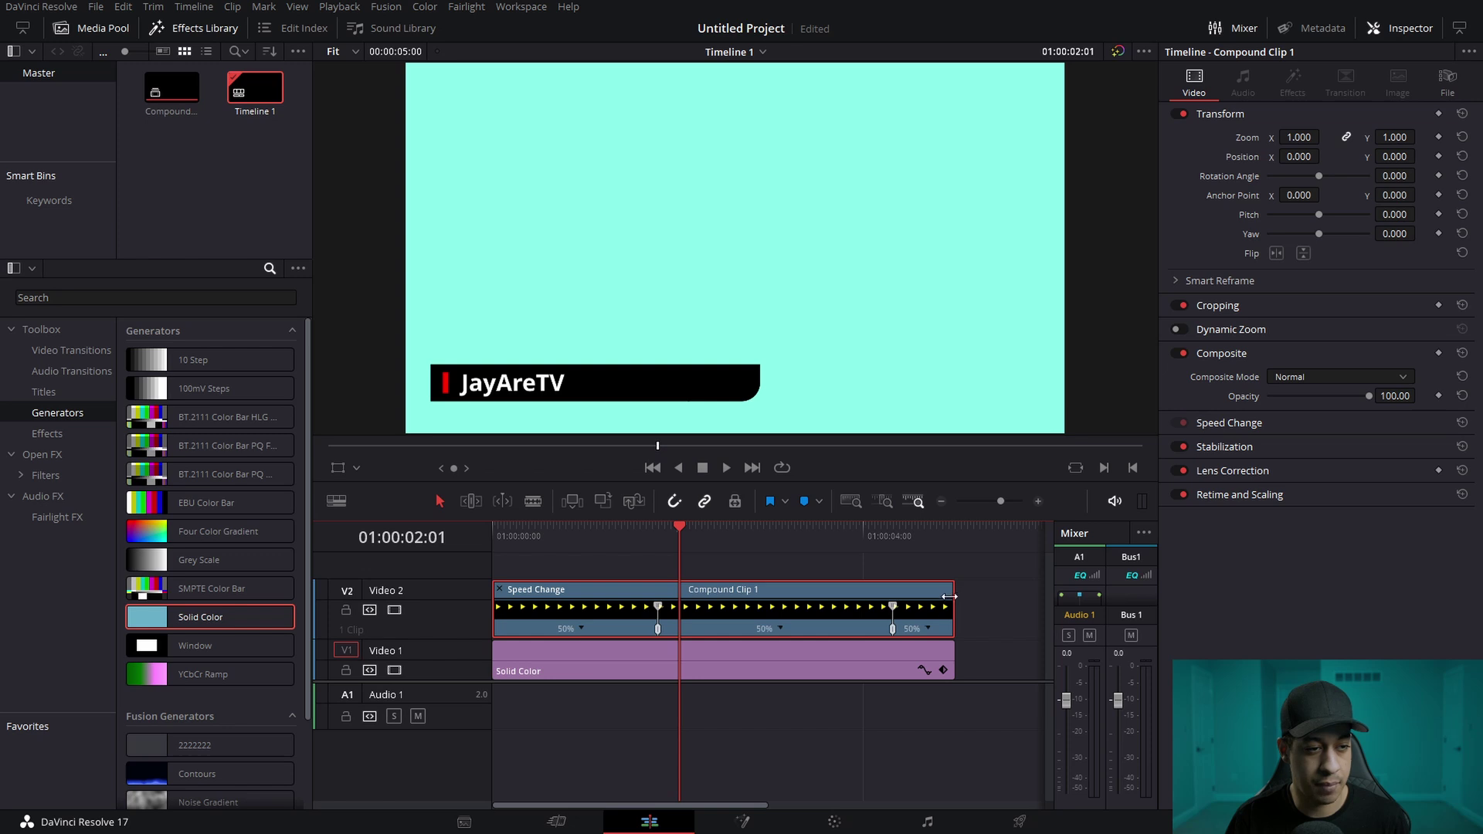
click(771, 533)
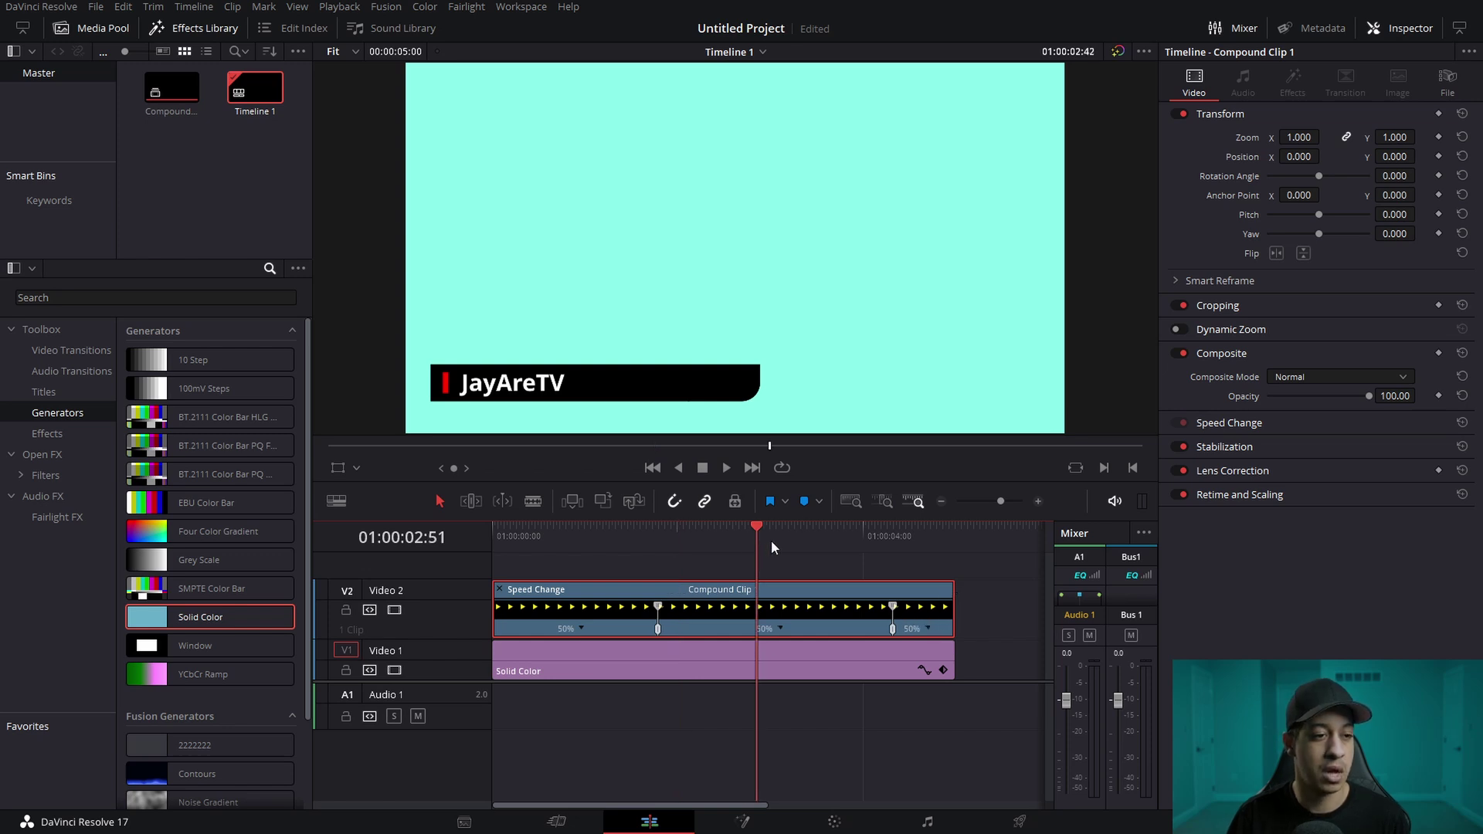
click(941, 502)
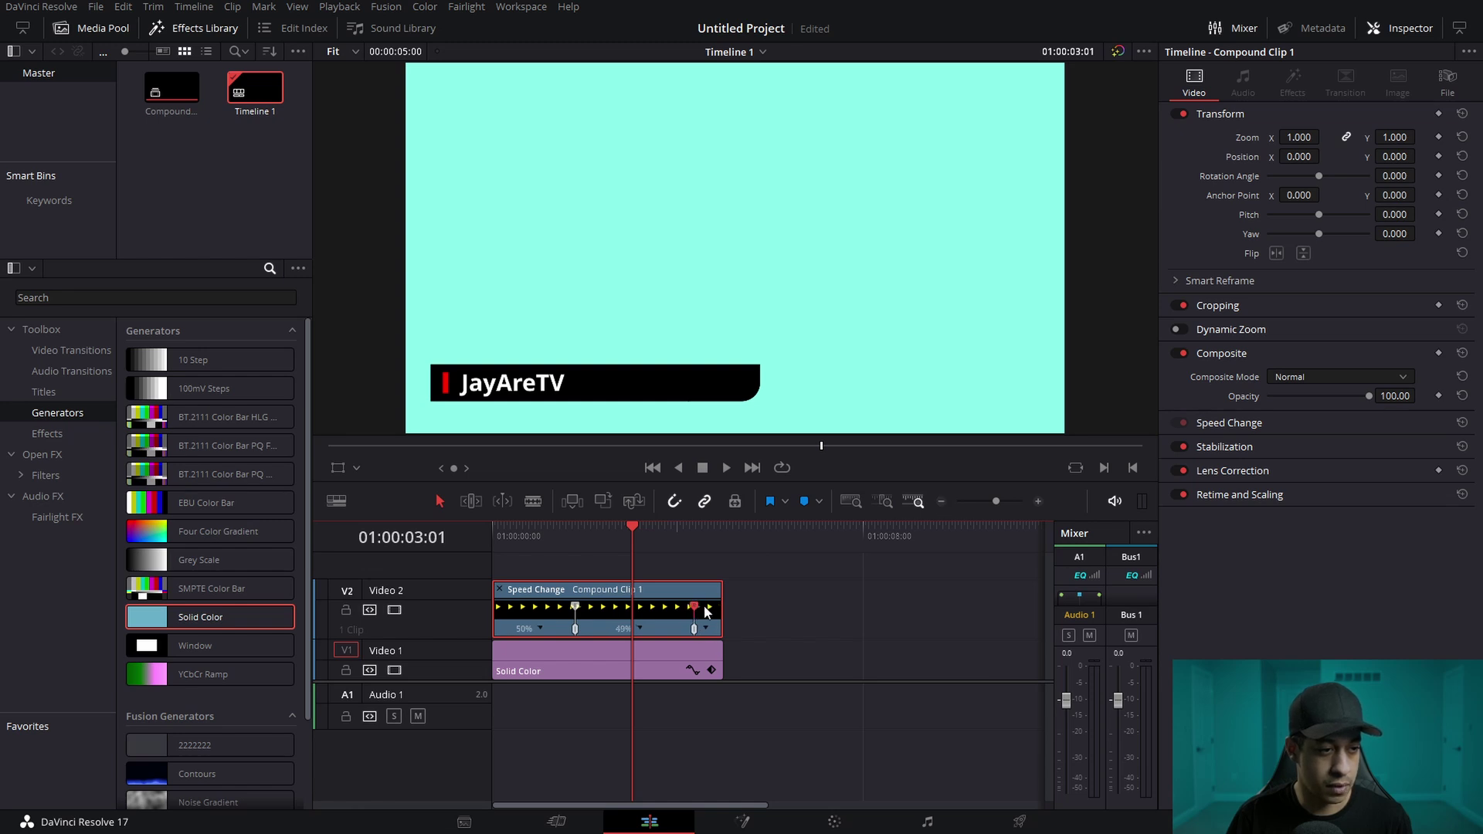
- Stretch the compound clip's final speed section until it slows to 11%
drag(705, 611, 977, 581)
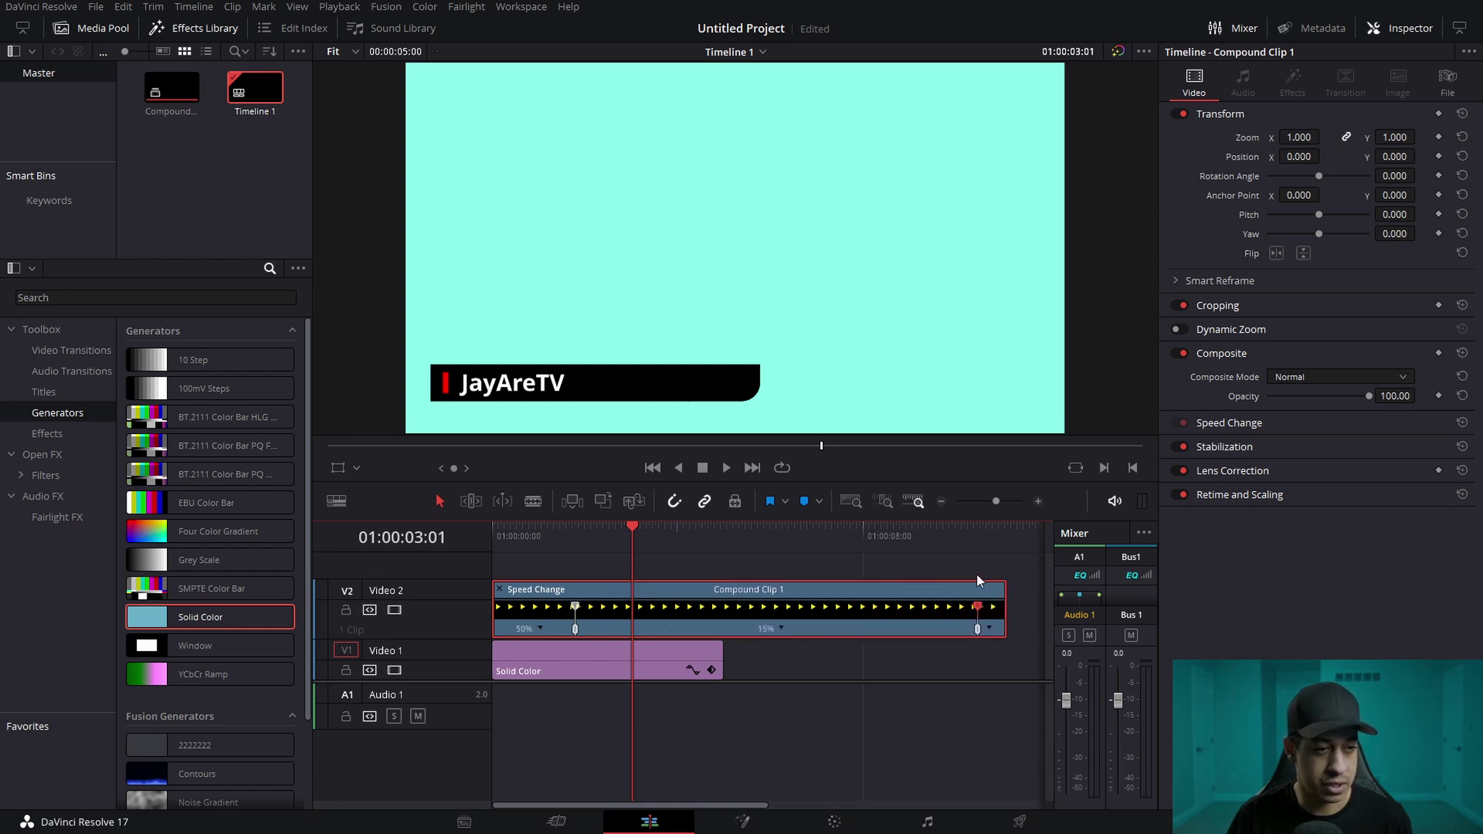
click(942, 502)
drag(734, 606, 804, 606)
click(834, 526)
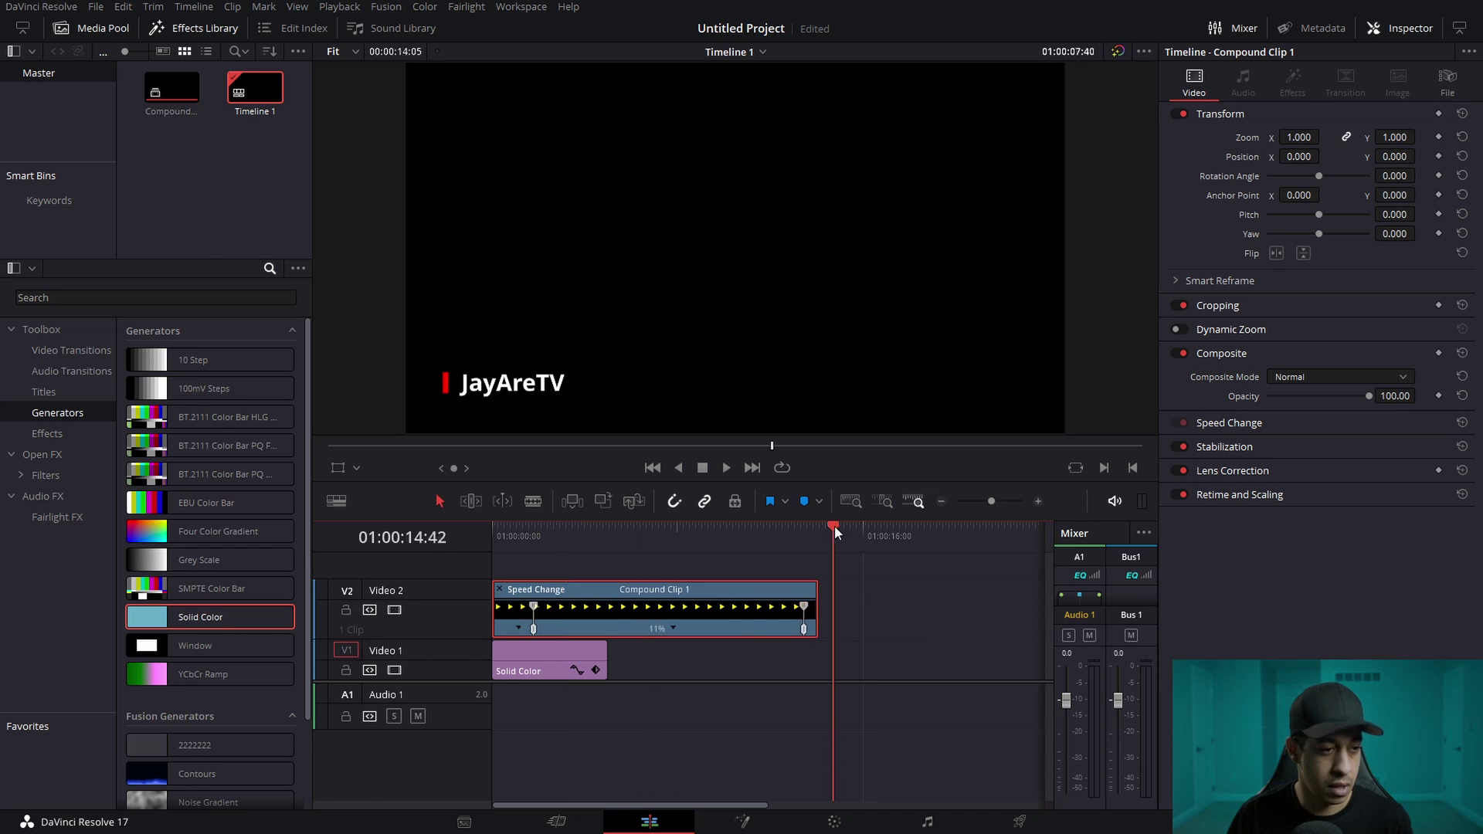
drag(834, 525, 817, 529)
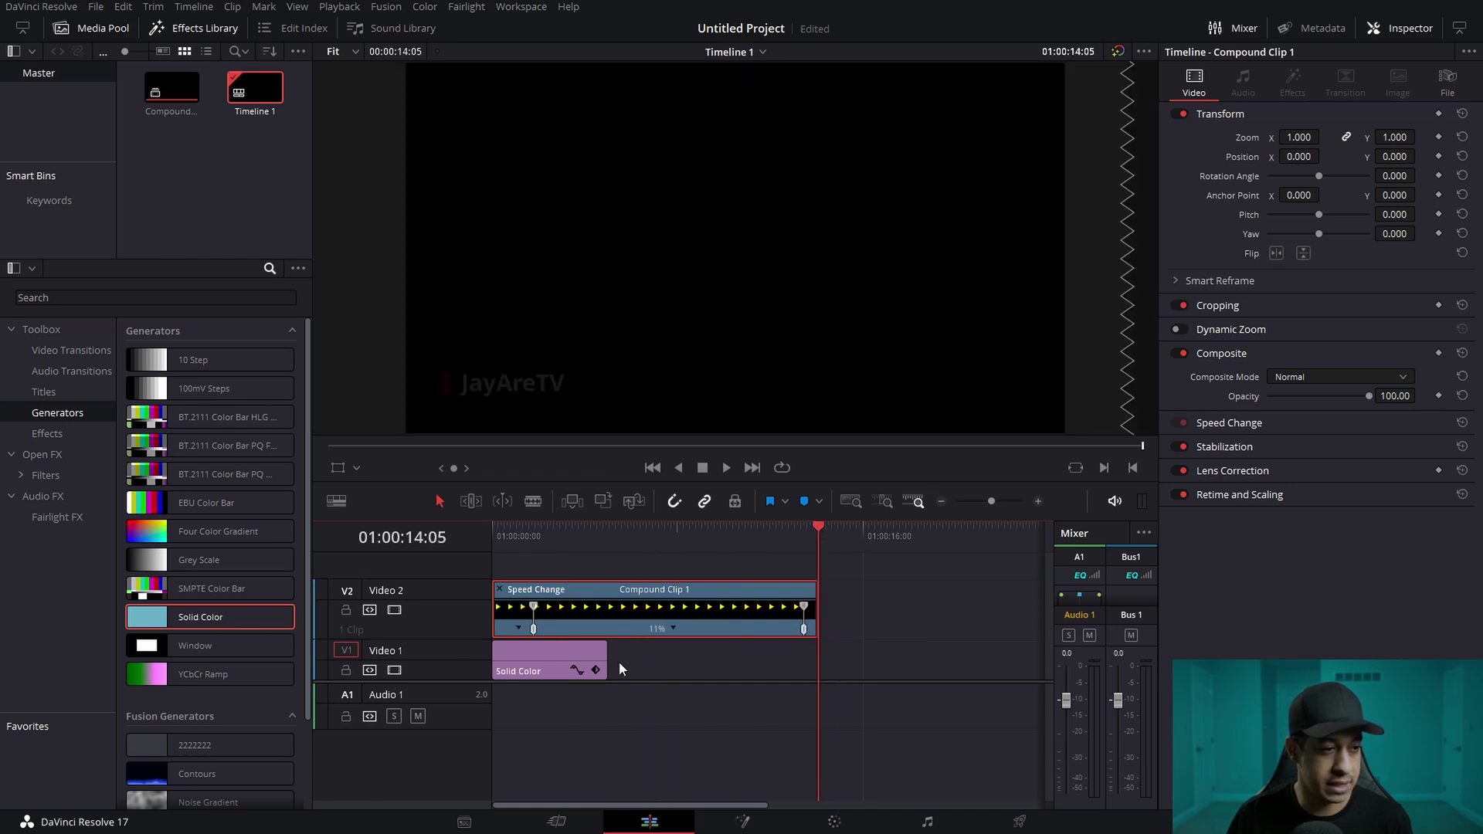
- Extend the Solid Color background to the compound clip's end and play back the slow ending
drag(607, 660, 818, 661)
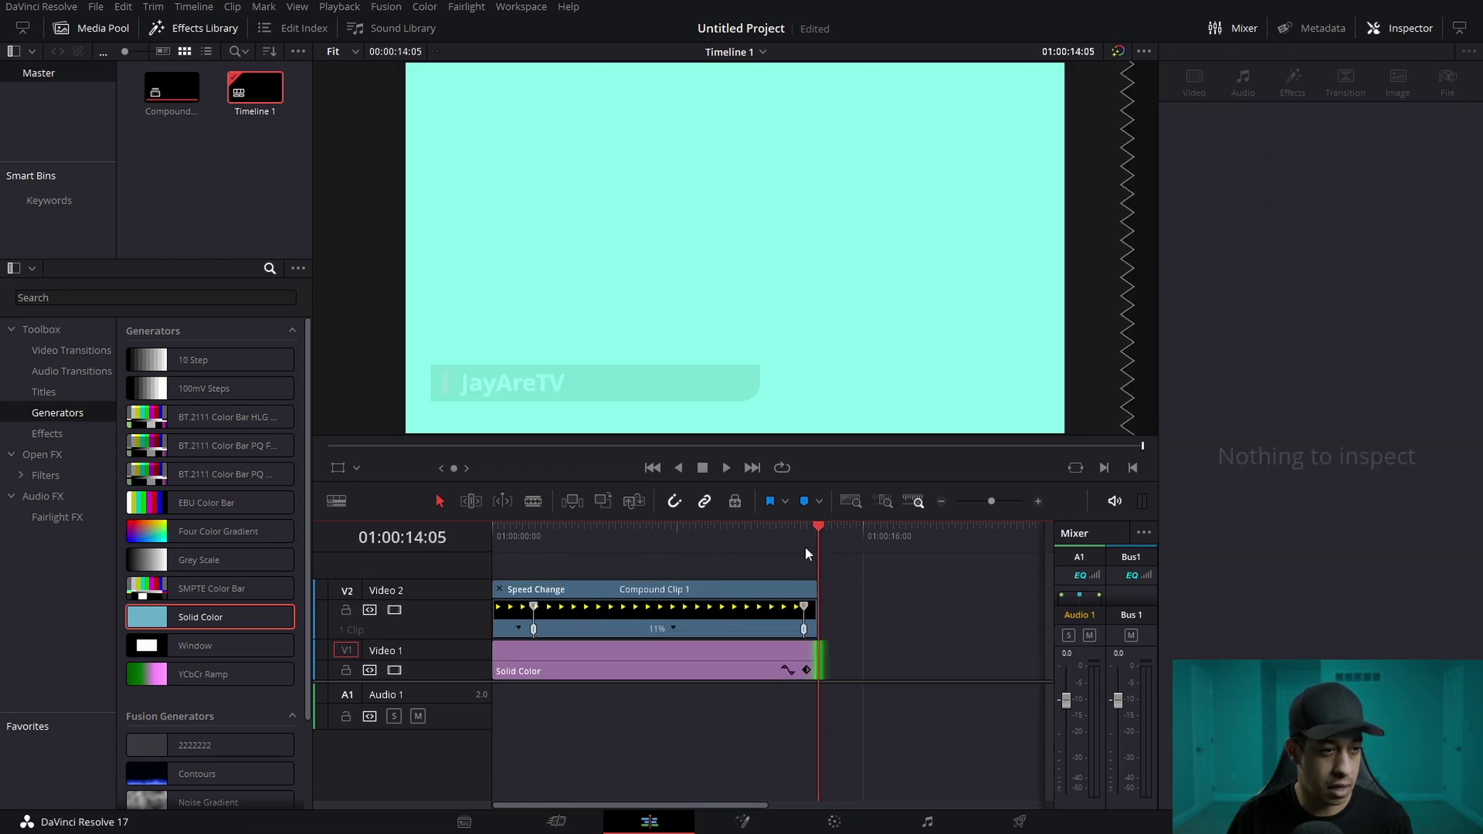
drag(805, 546, 465, 556)
key(space)
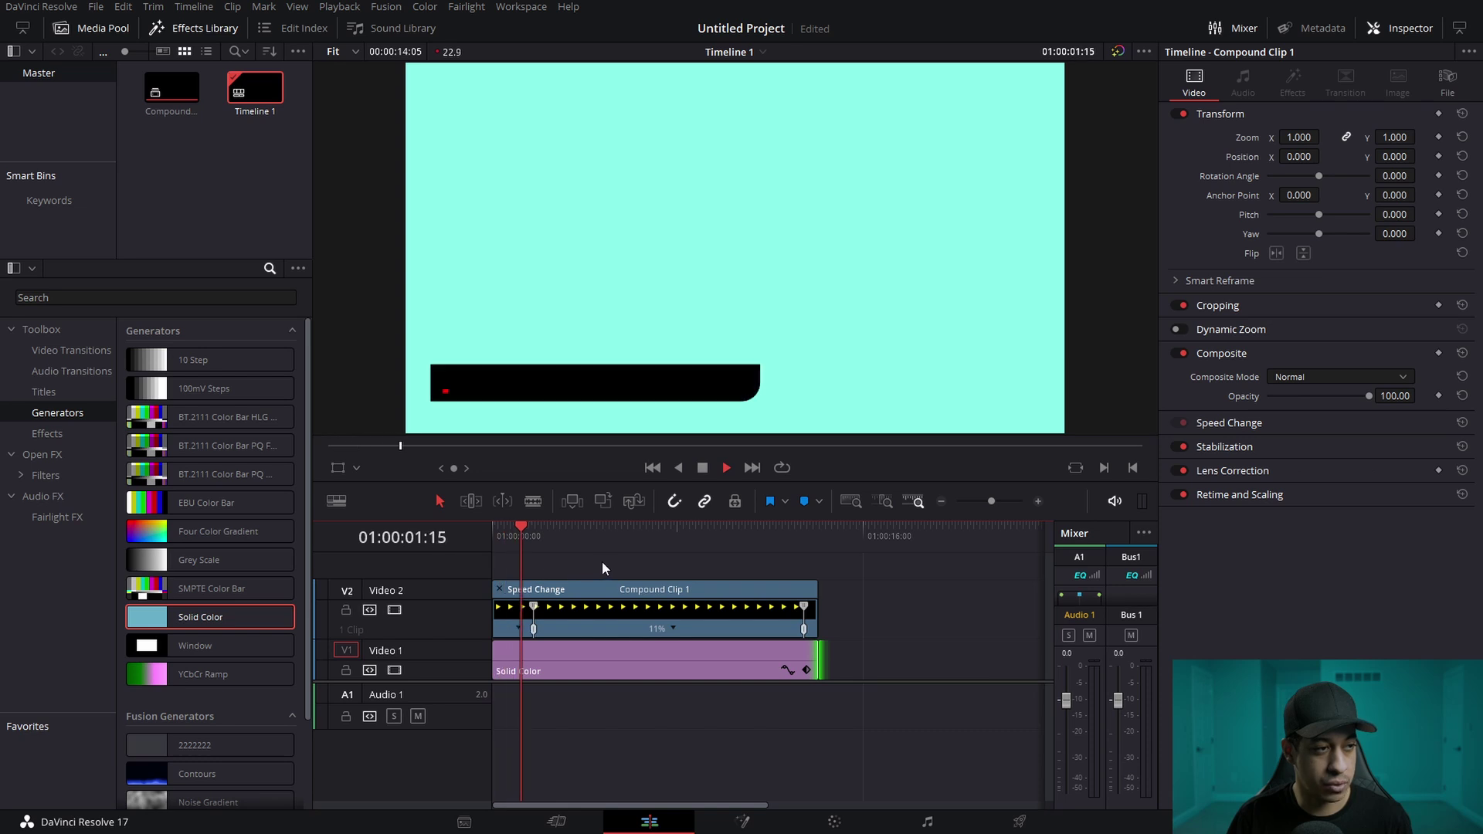
drag(657, 541, 759, 535)
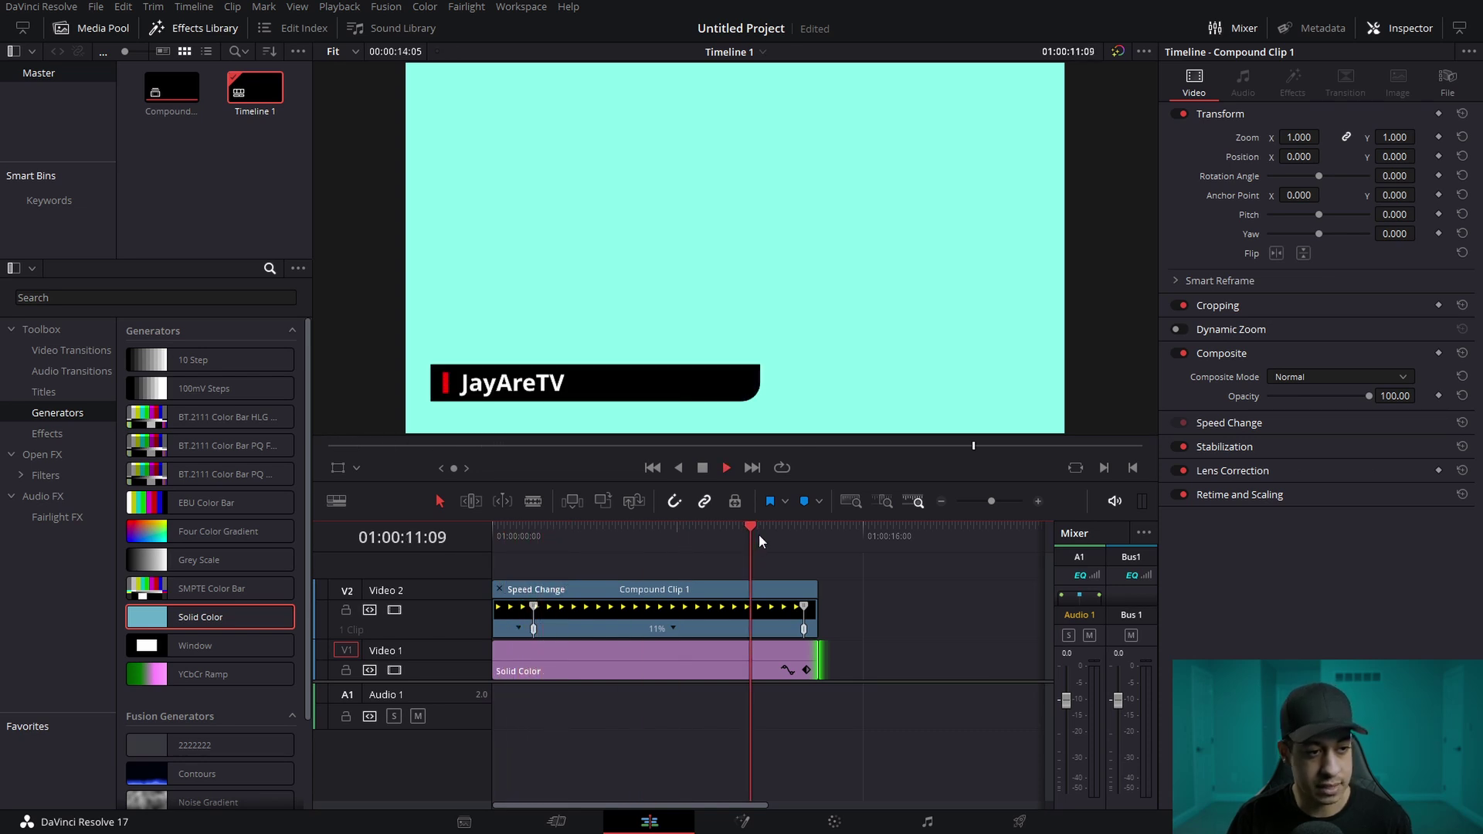
click(1038, 501)
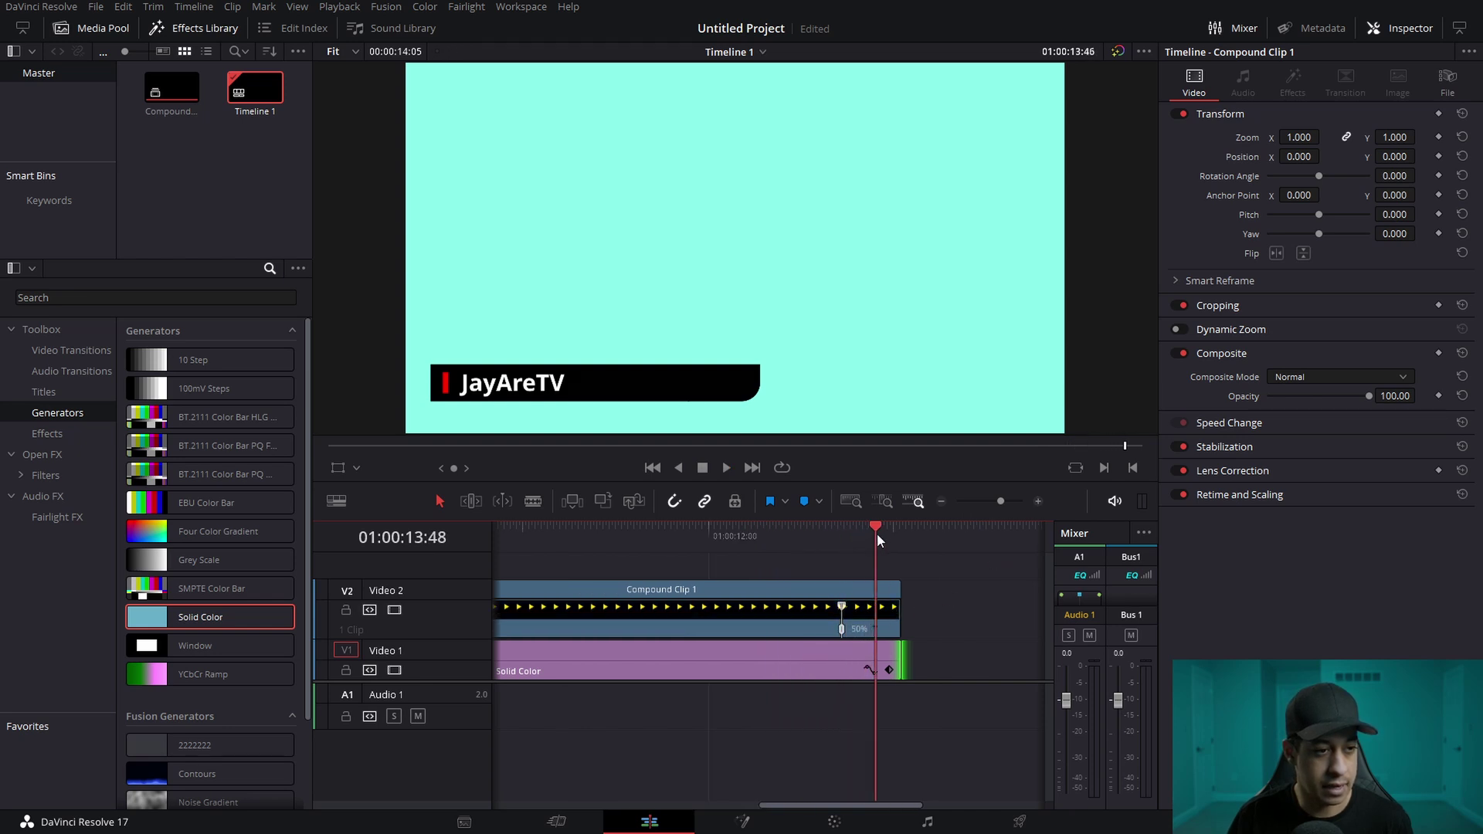
click(777, 535)
drag(766, 534, 896, 540)
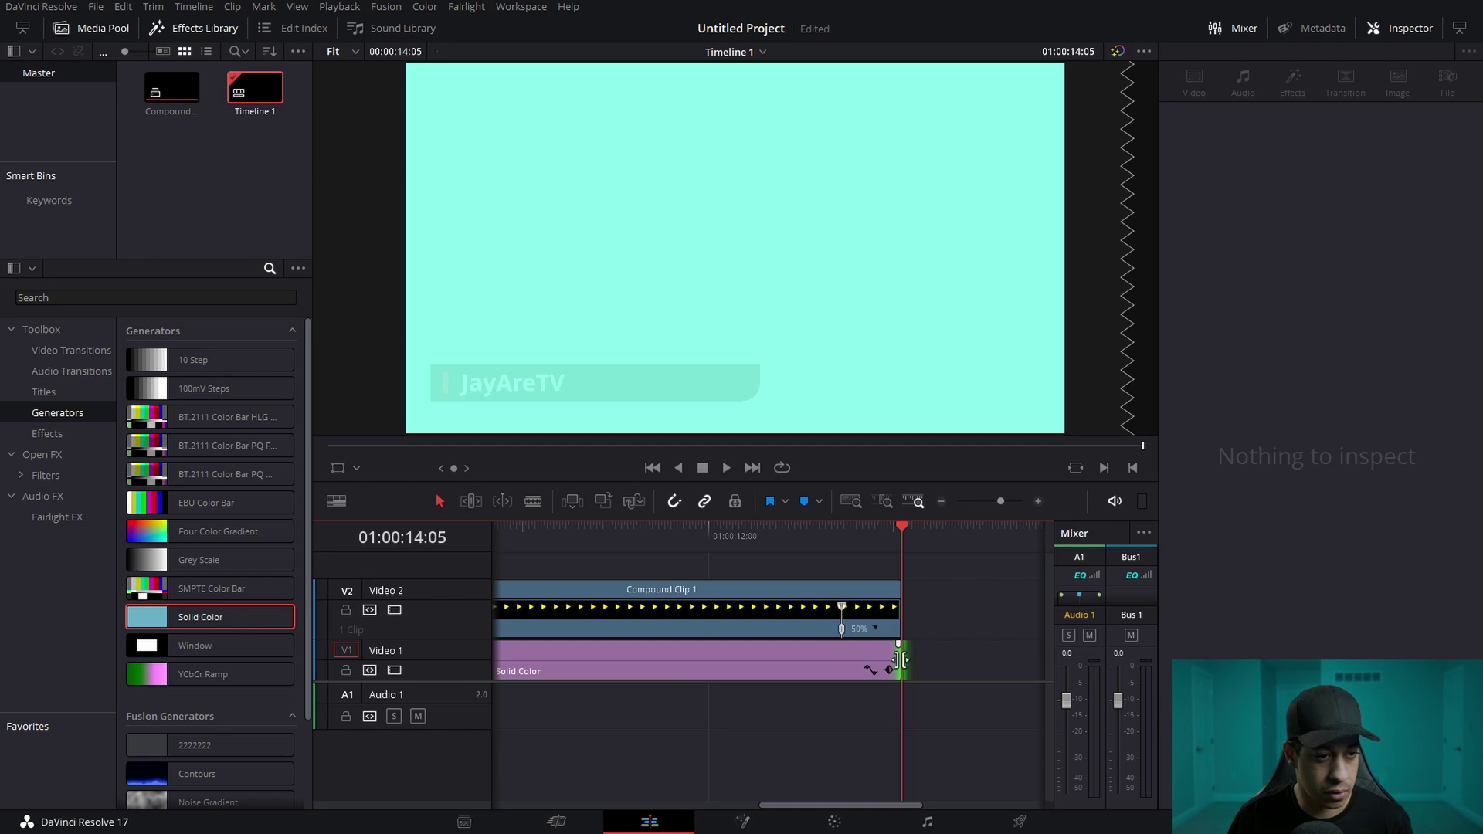
- Lengthen the background past the title's end and scrub back over the lower third
drag(900, 658, 955, 658)
click(856, 528)
drag(856, 529, 661, 560)
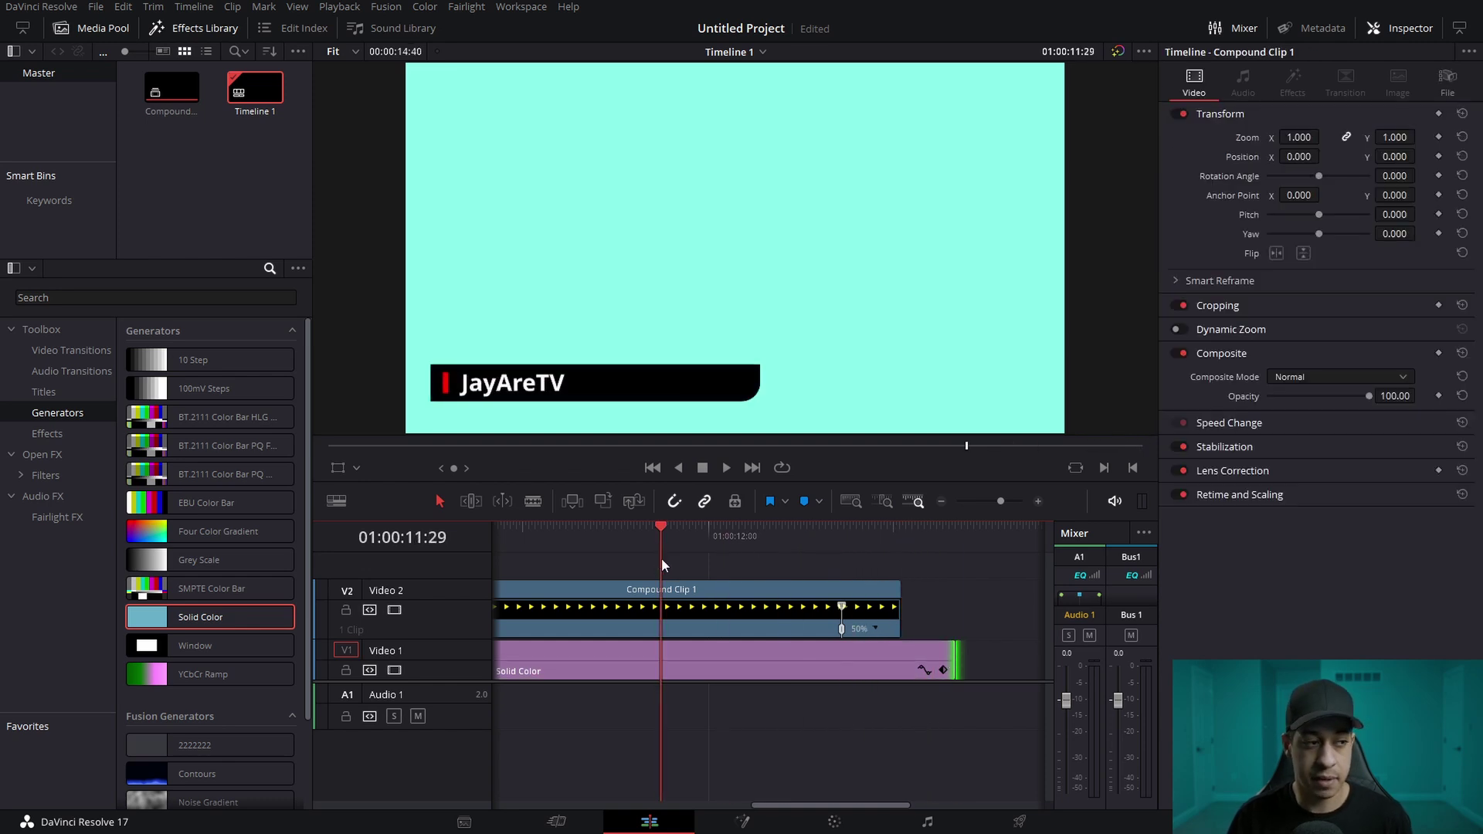
- Select and delete both the title and background clips from the timeline
drag(965, 573, 653, 689)
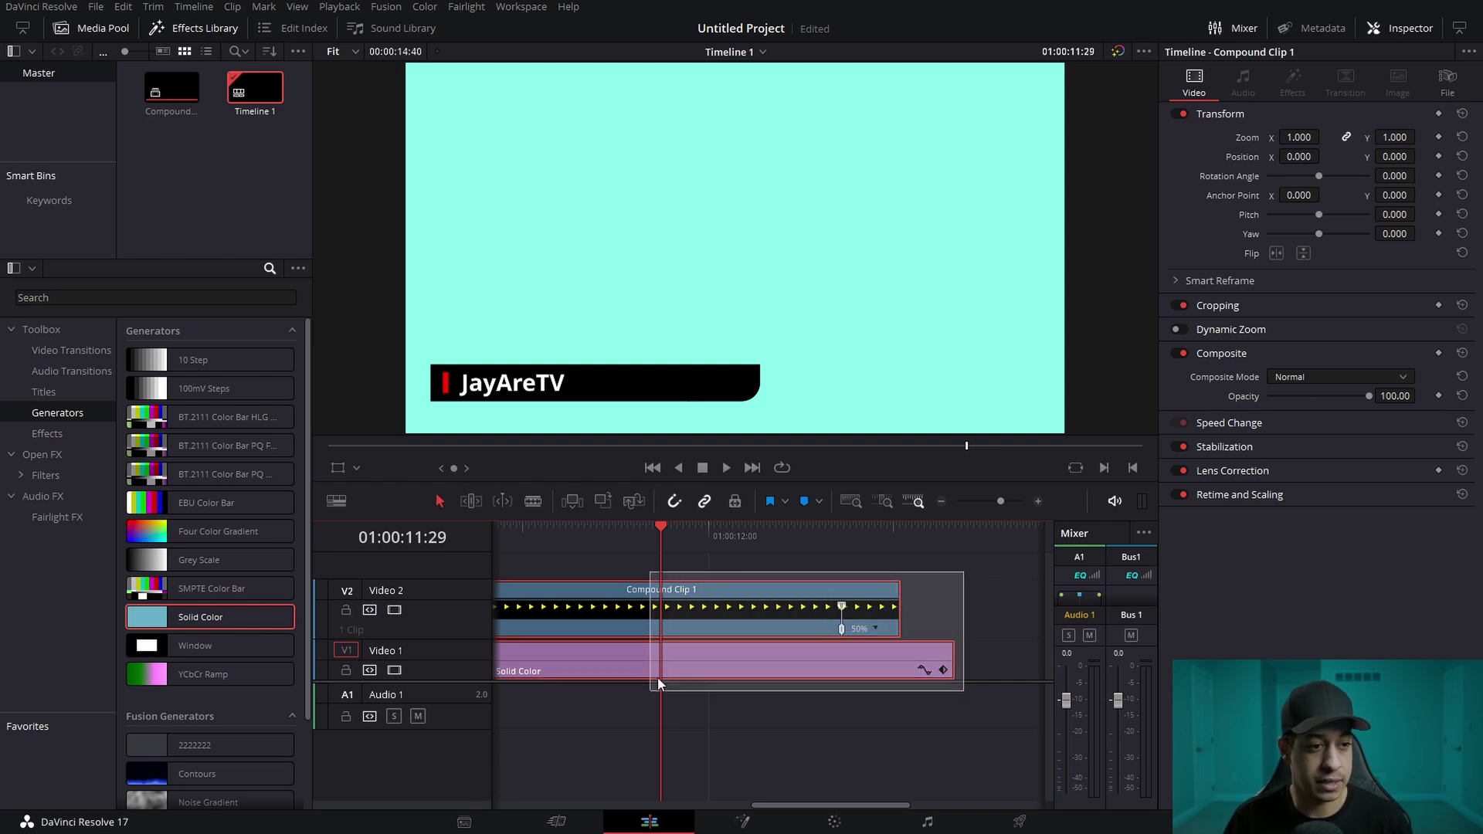
click(254, 121)
key(ctrl+a)
key(Delete)
- Confirm the deletion and change the project's timeline frame rate to 30 fps
key(Return)
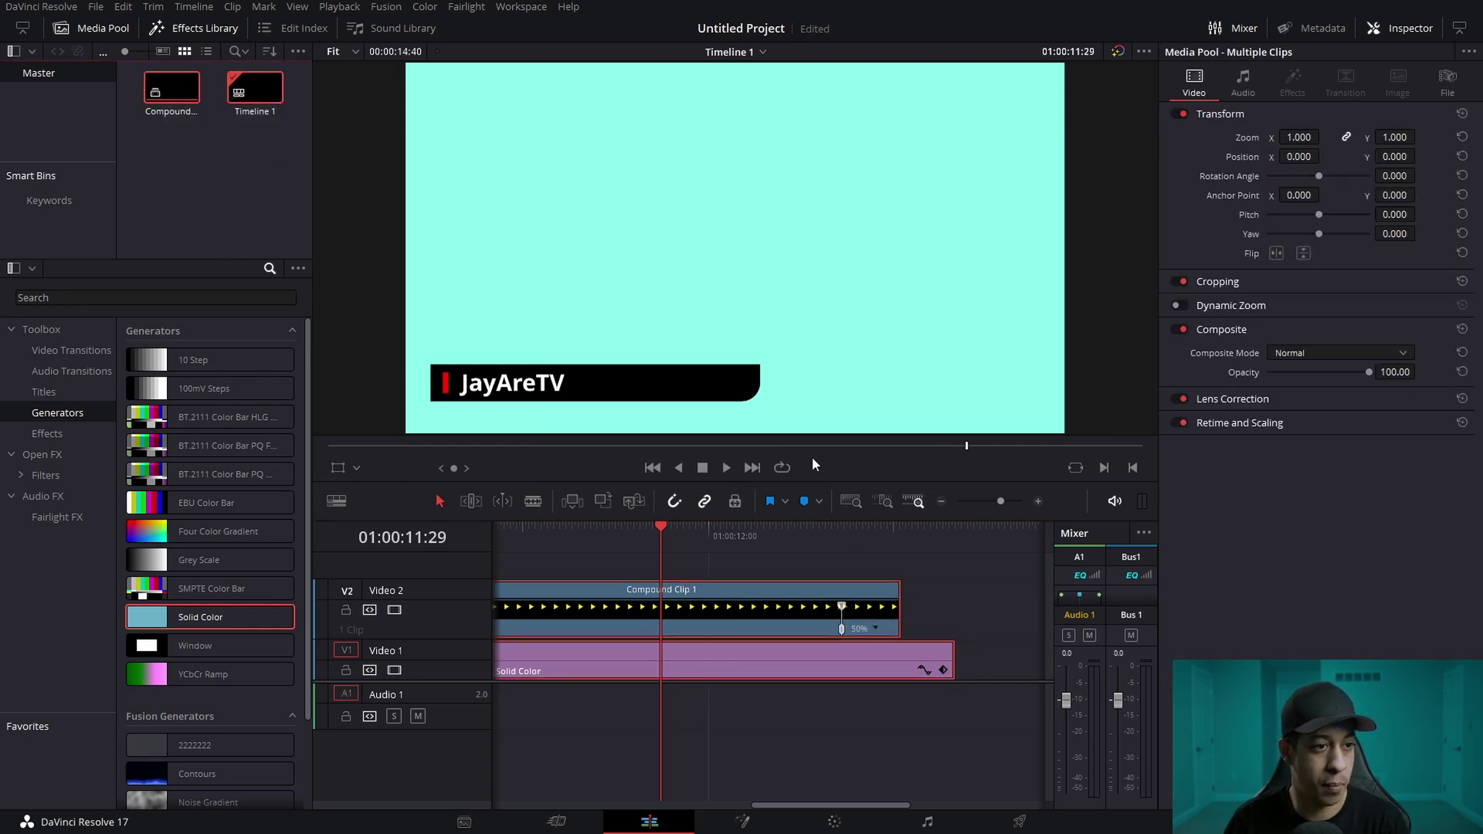
key(shift+9)
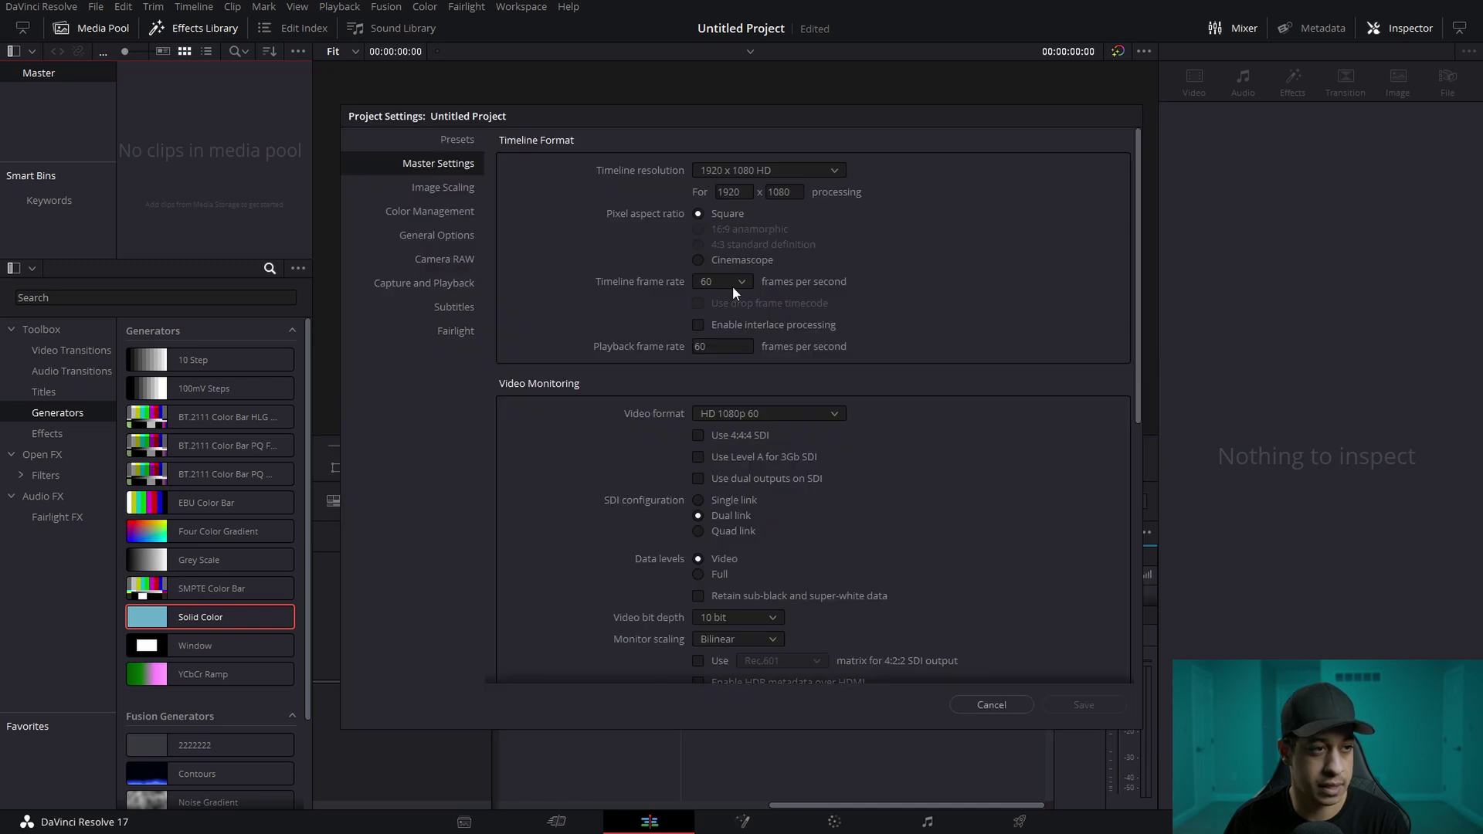
click(732, 286)
click(717, 352)
click(1085, 704)
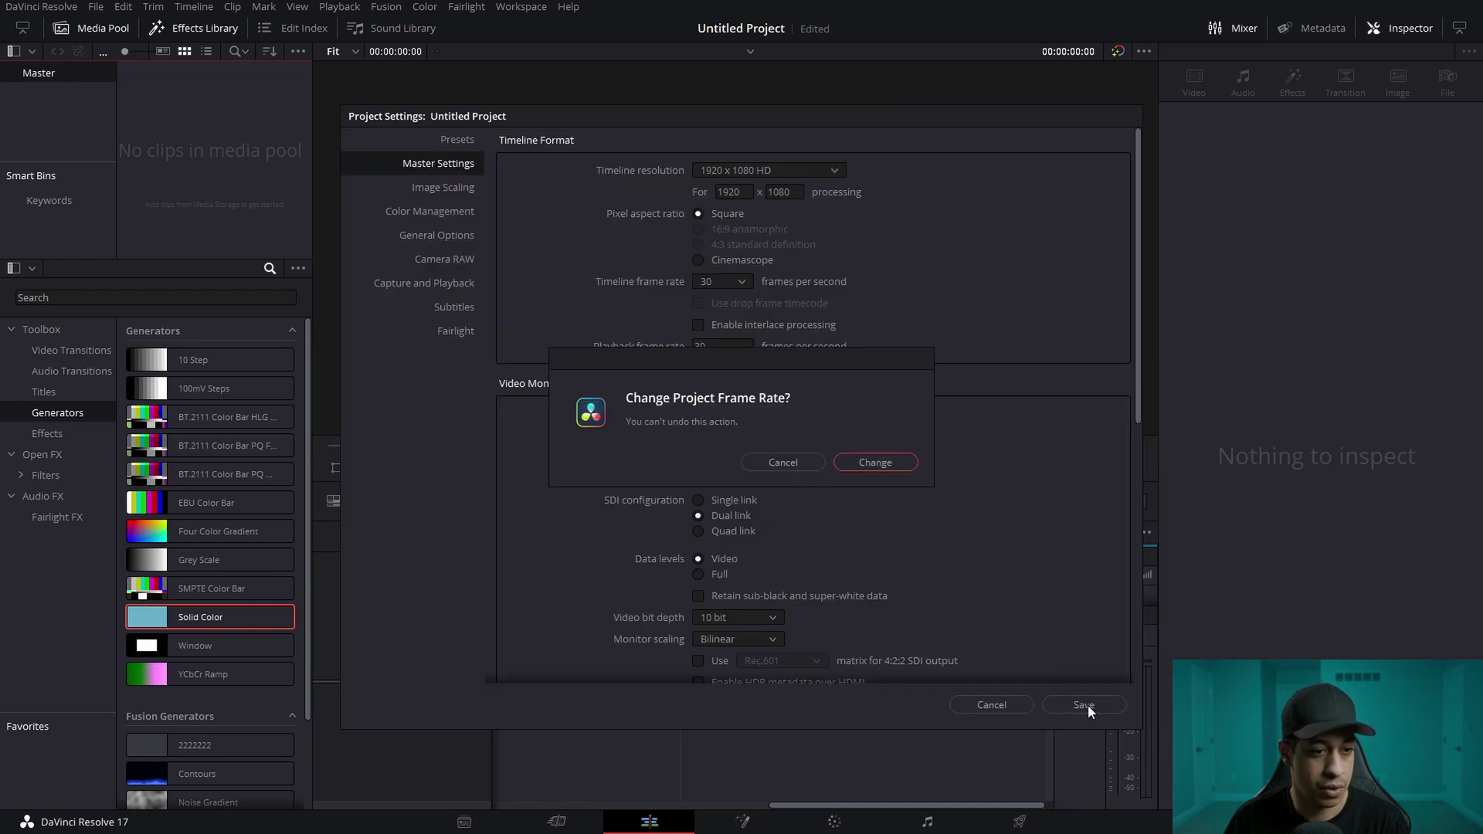
click(863, 460)
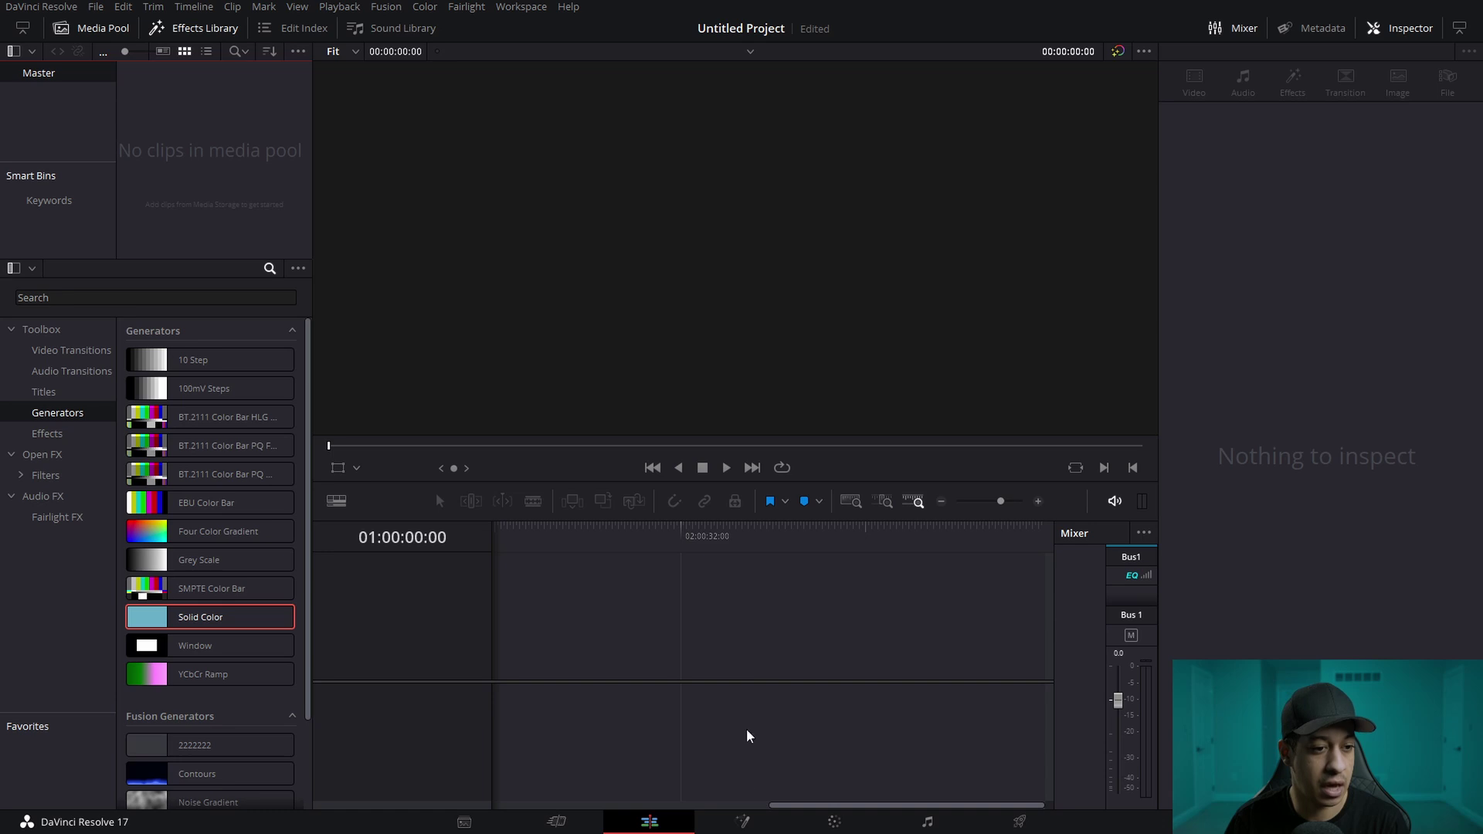
- Search titles for 'f1' and build a new timeline with F1 Lower Thirds(30) over purple Solid Color
drag(834, 804, 524, 793)
click(46, 391)
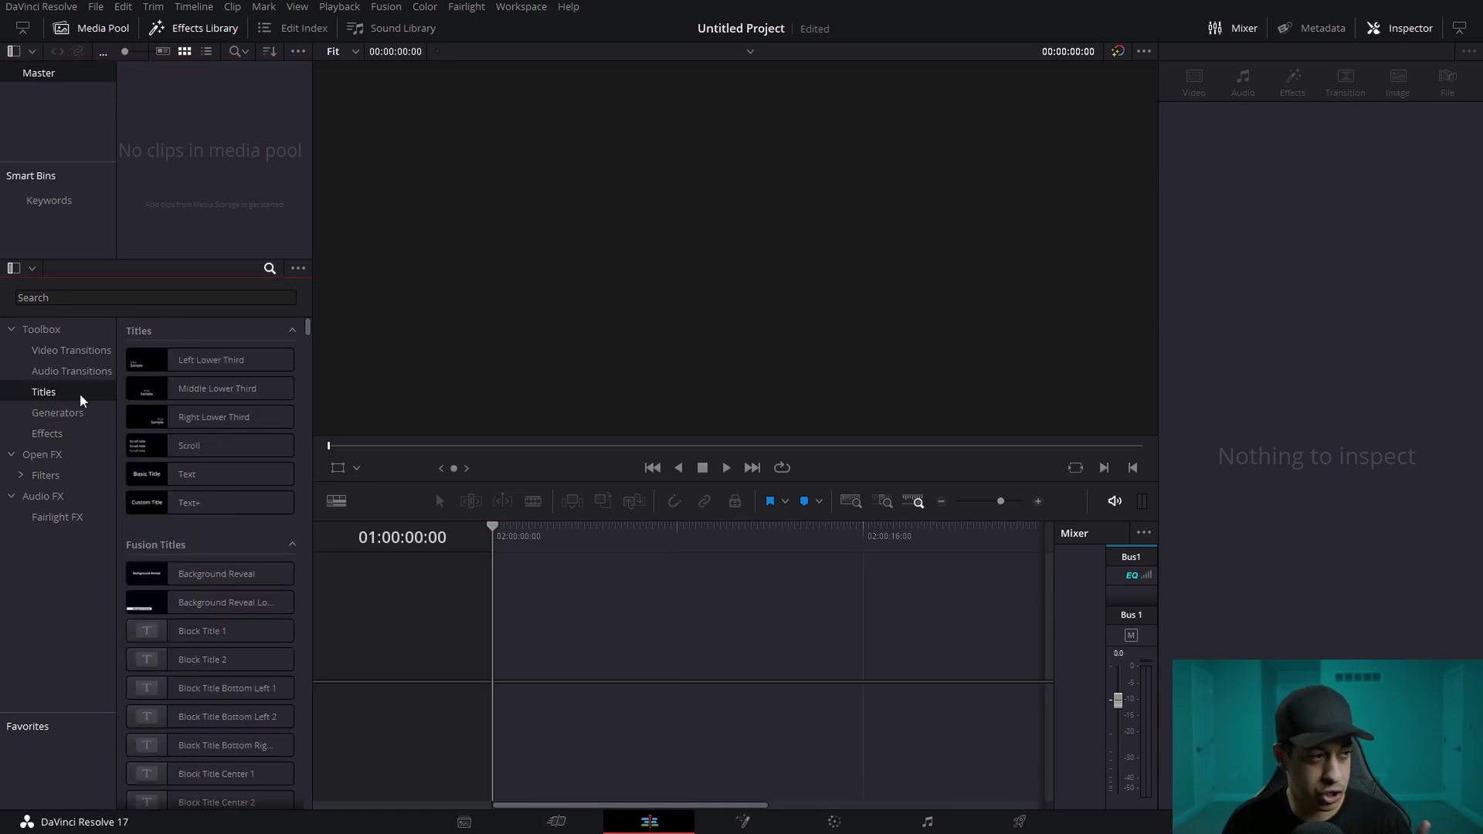
click(199, 300)
text(f1)
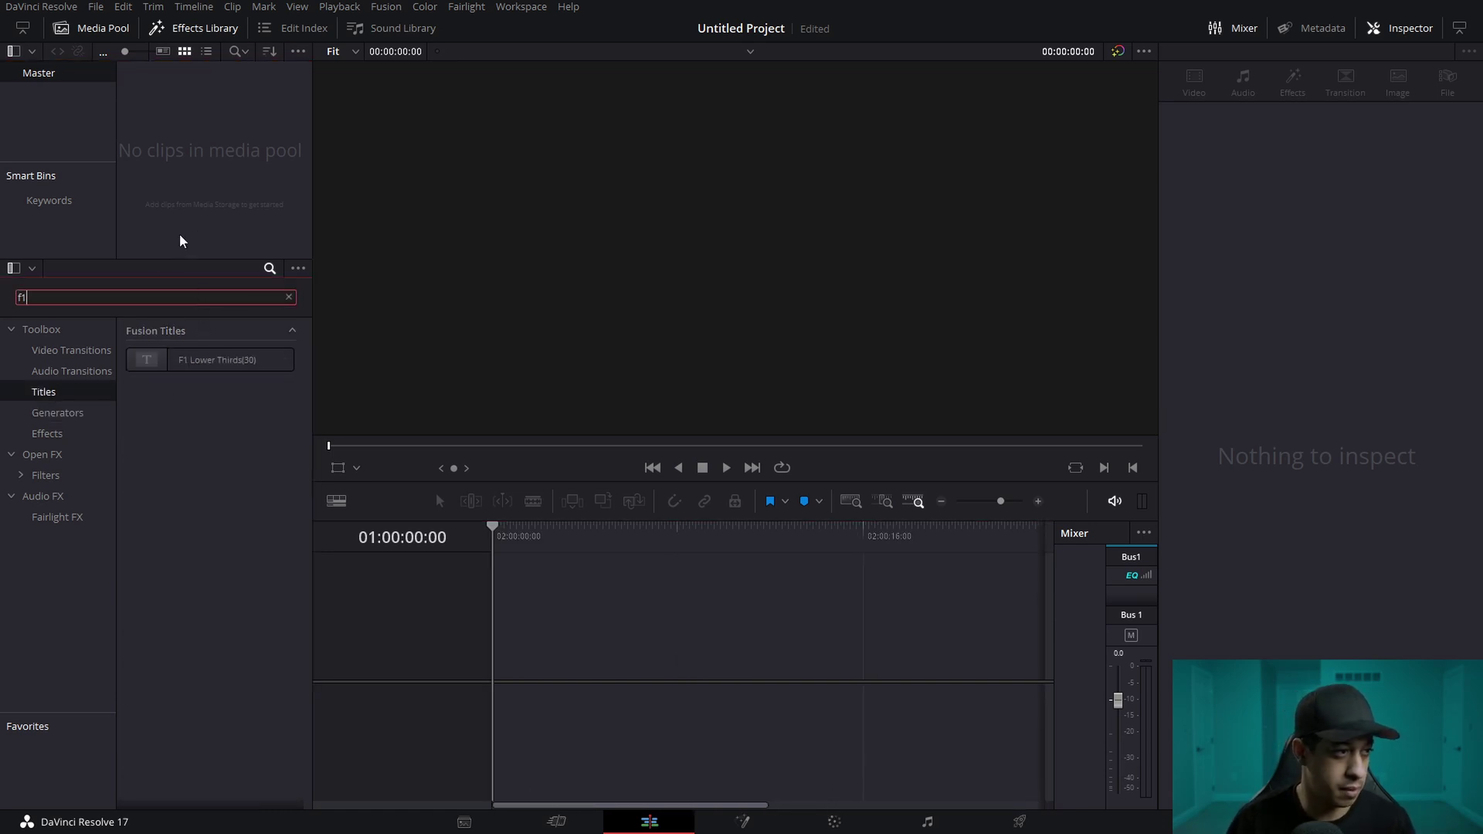
drag(210, 359, 547, 638)
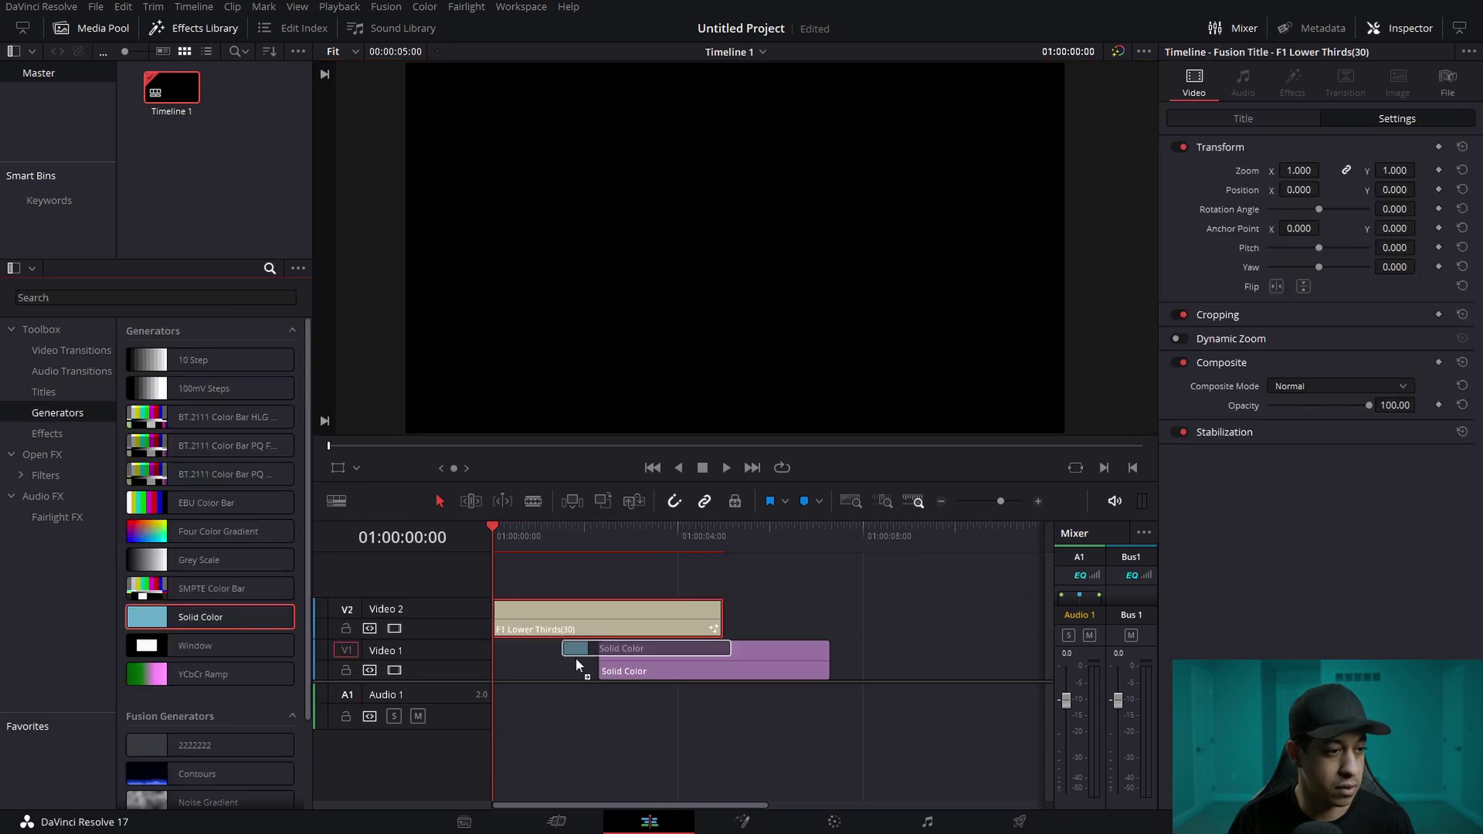
drag(576, 657, 506, 657)
mouse_move(603, 539)
mouse_down()
mouse_move(716, 542)
mouse_move(581, 550)
mouse_up()
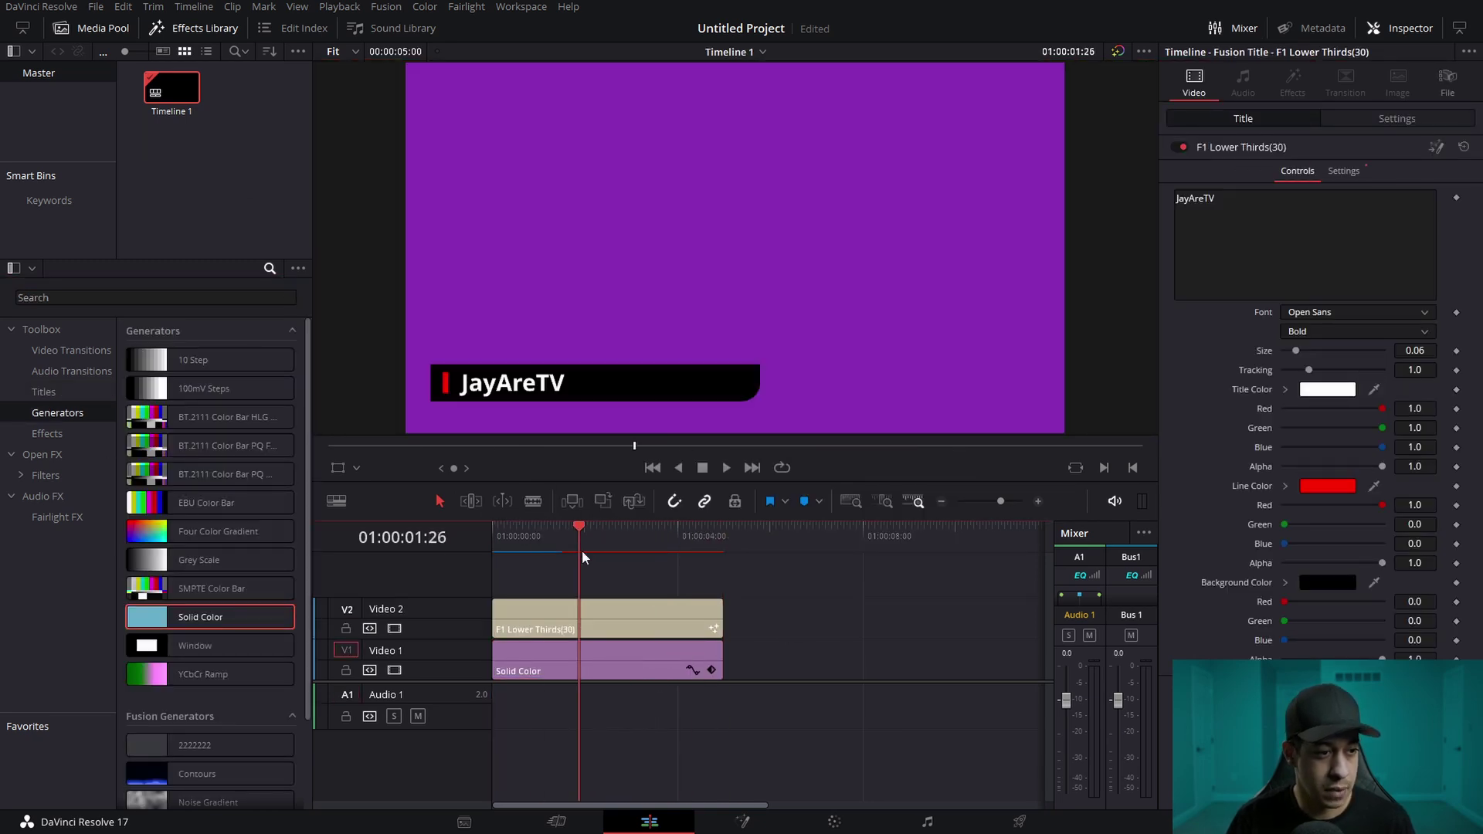
right_click(643, 635)
click(728, 346)
click(841, 442)
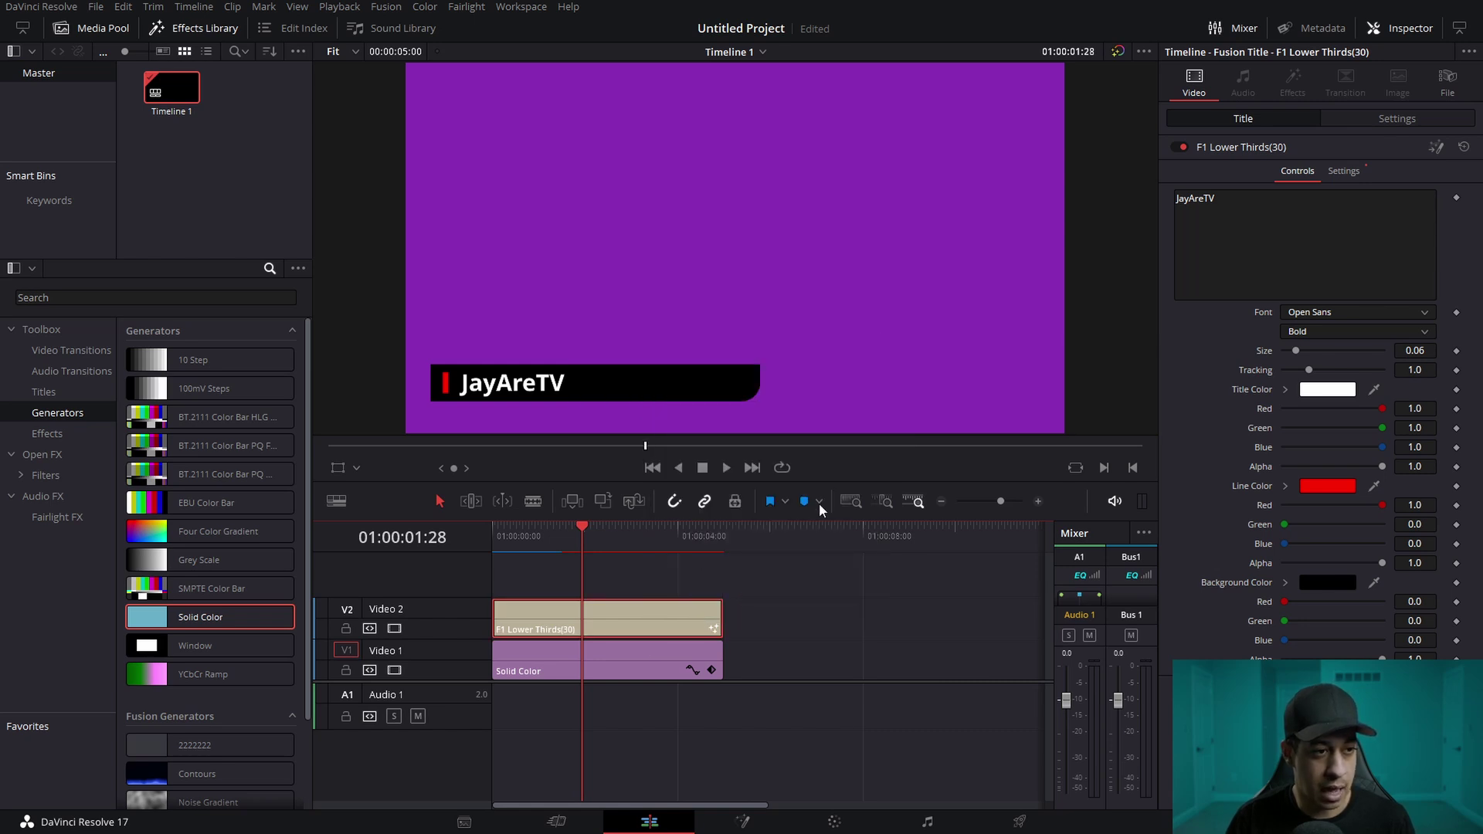
drag(699, 536, 717, 539)
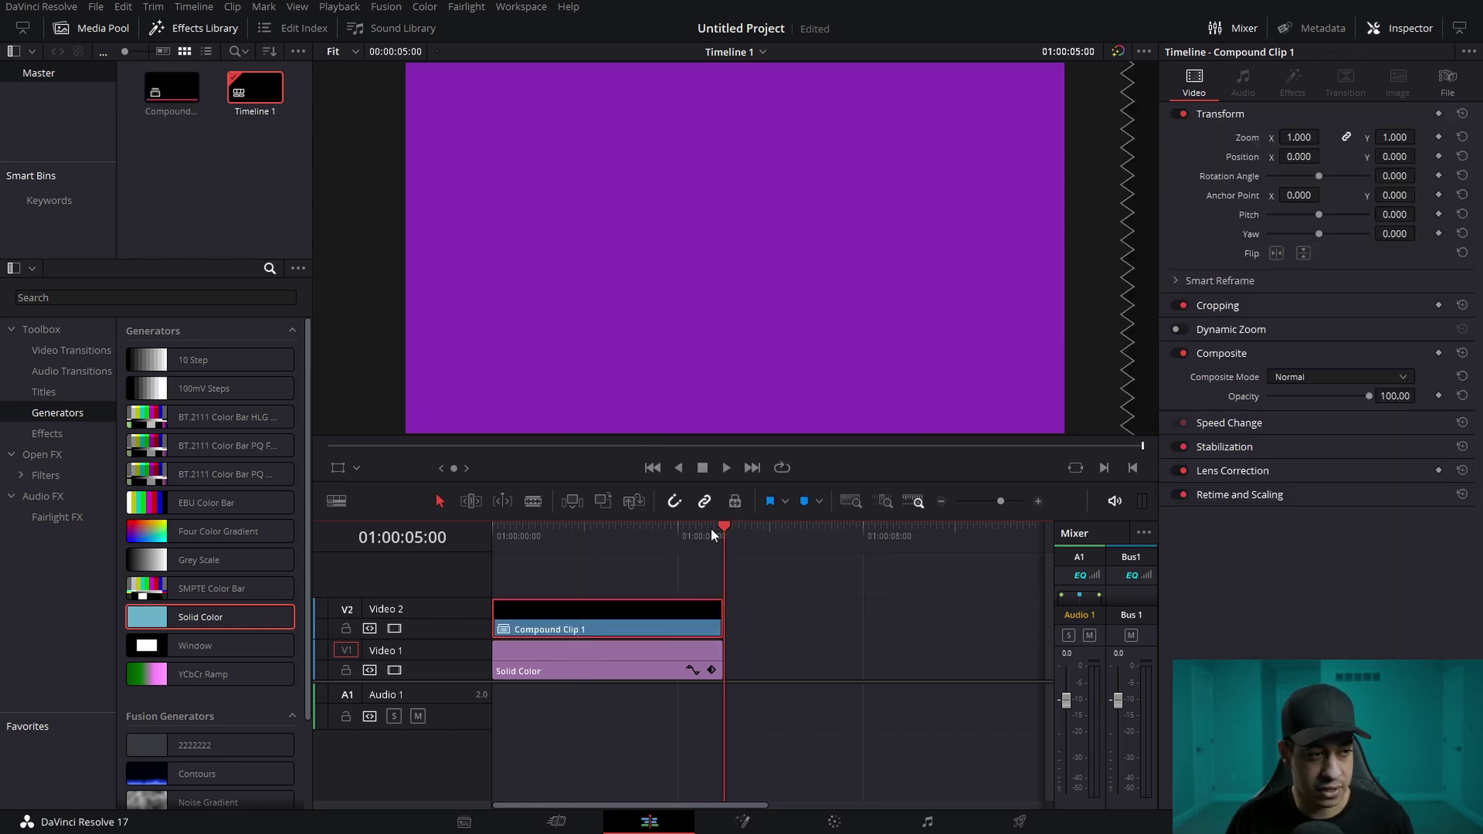
drag(723, 662, 990, 661)
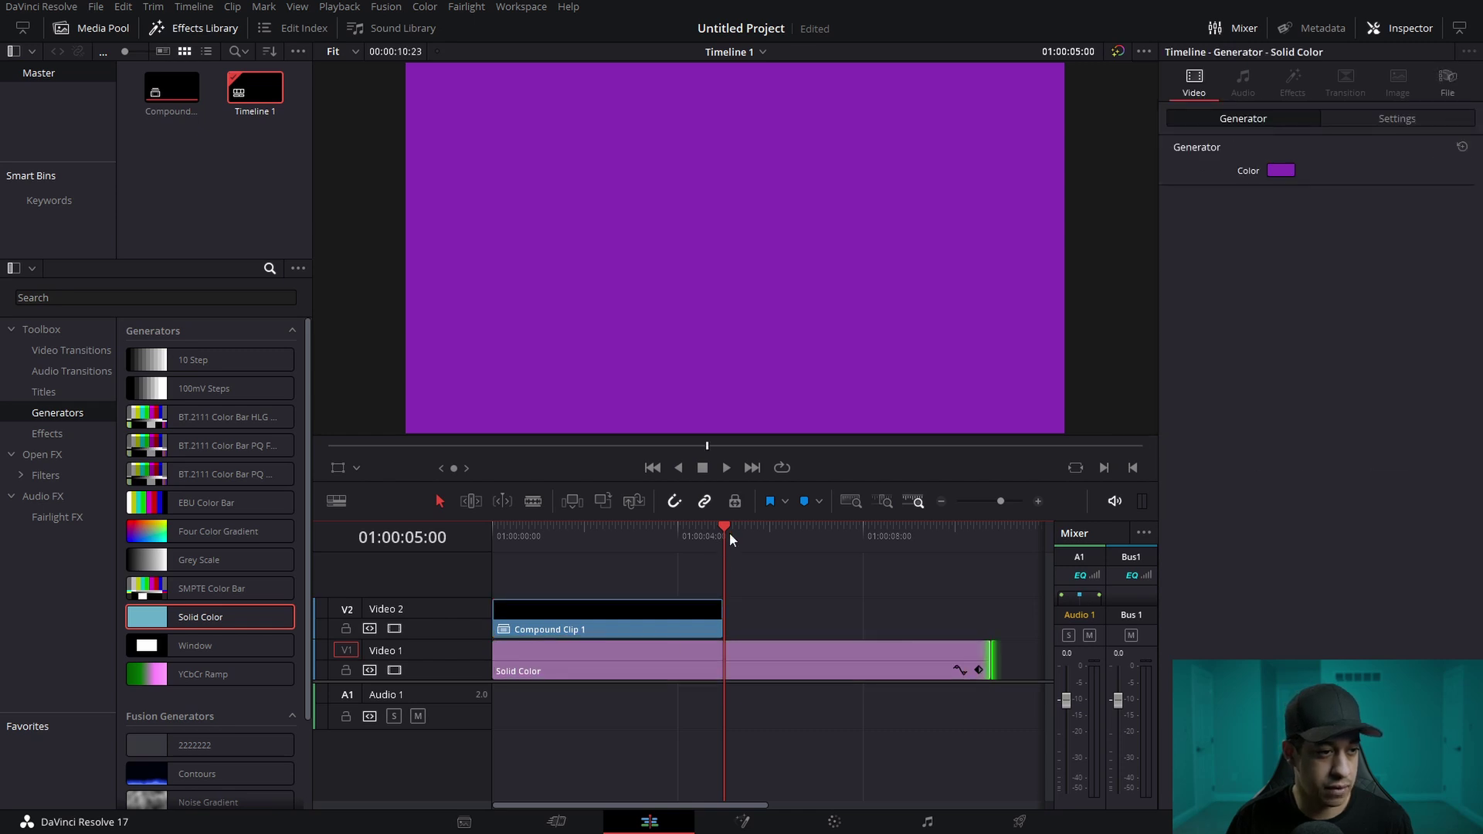
drag(730, 532, 628, 533)
right_click(684, 618)
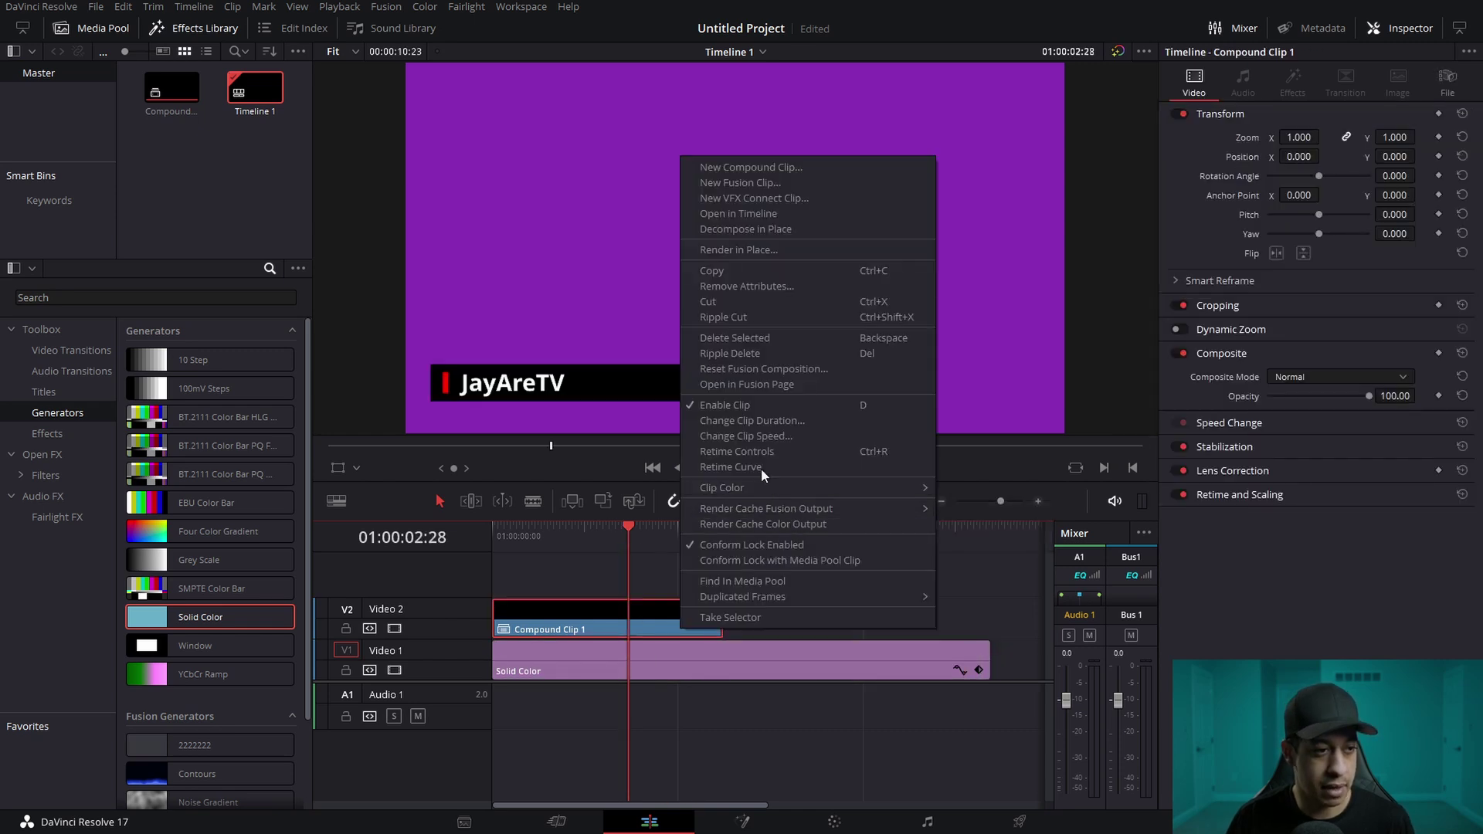
click(706, 453)
mouse_move(641, 548)
mouse_down()
mouse_move(583, 544)
mouse_move(672, 545)
mouse_move(647, 544)
mouse_up()
click(615, 628)
click(652, 622)
click(659, 628)
click(700, 653)
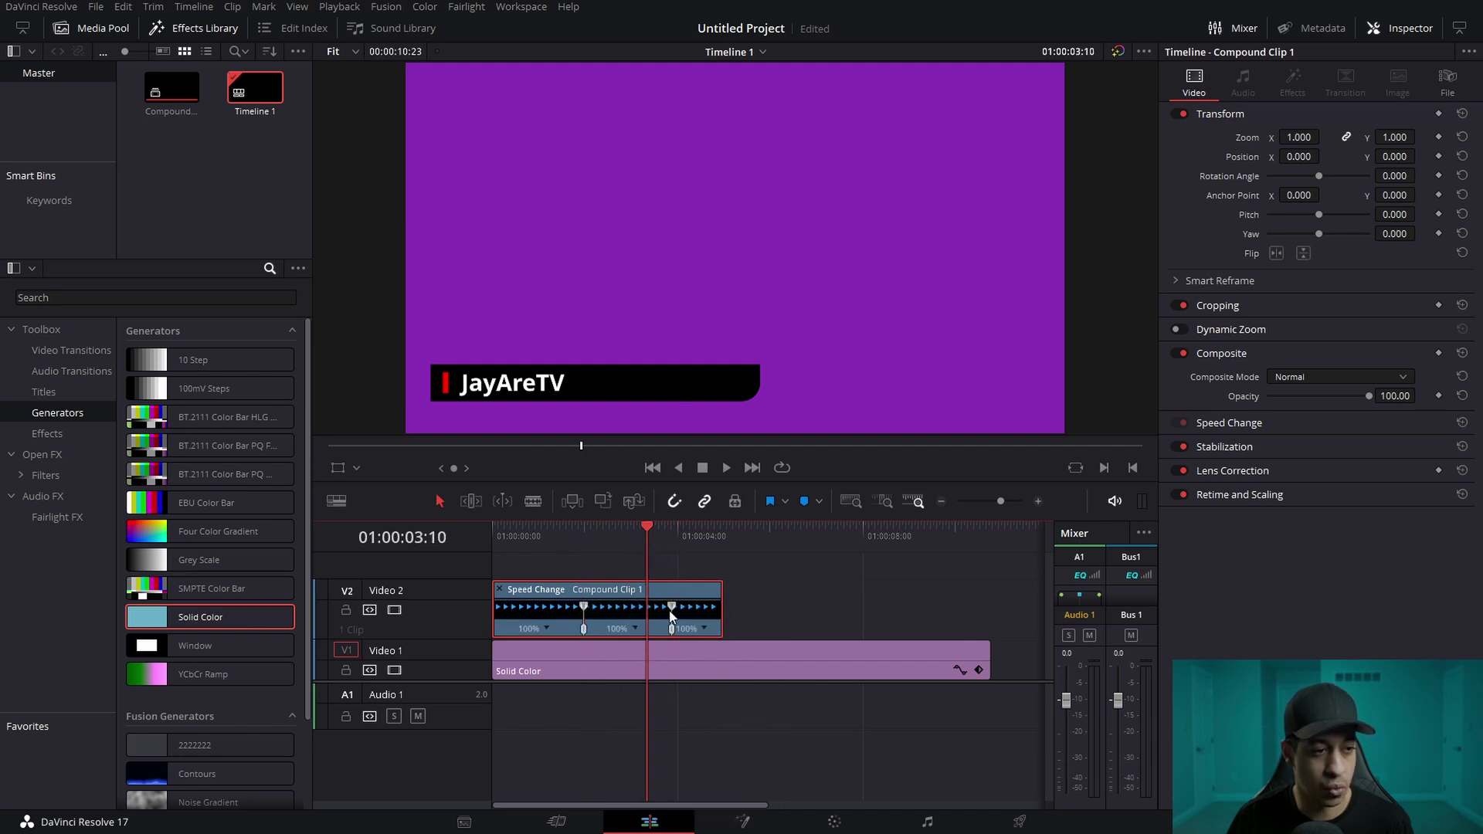
drag(672, 607, 936, 618)
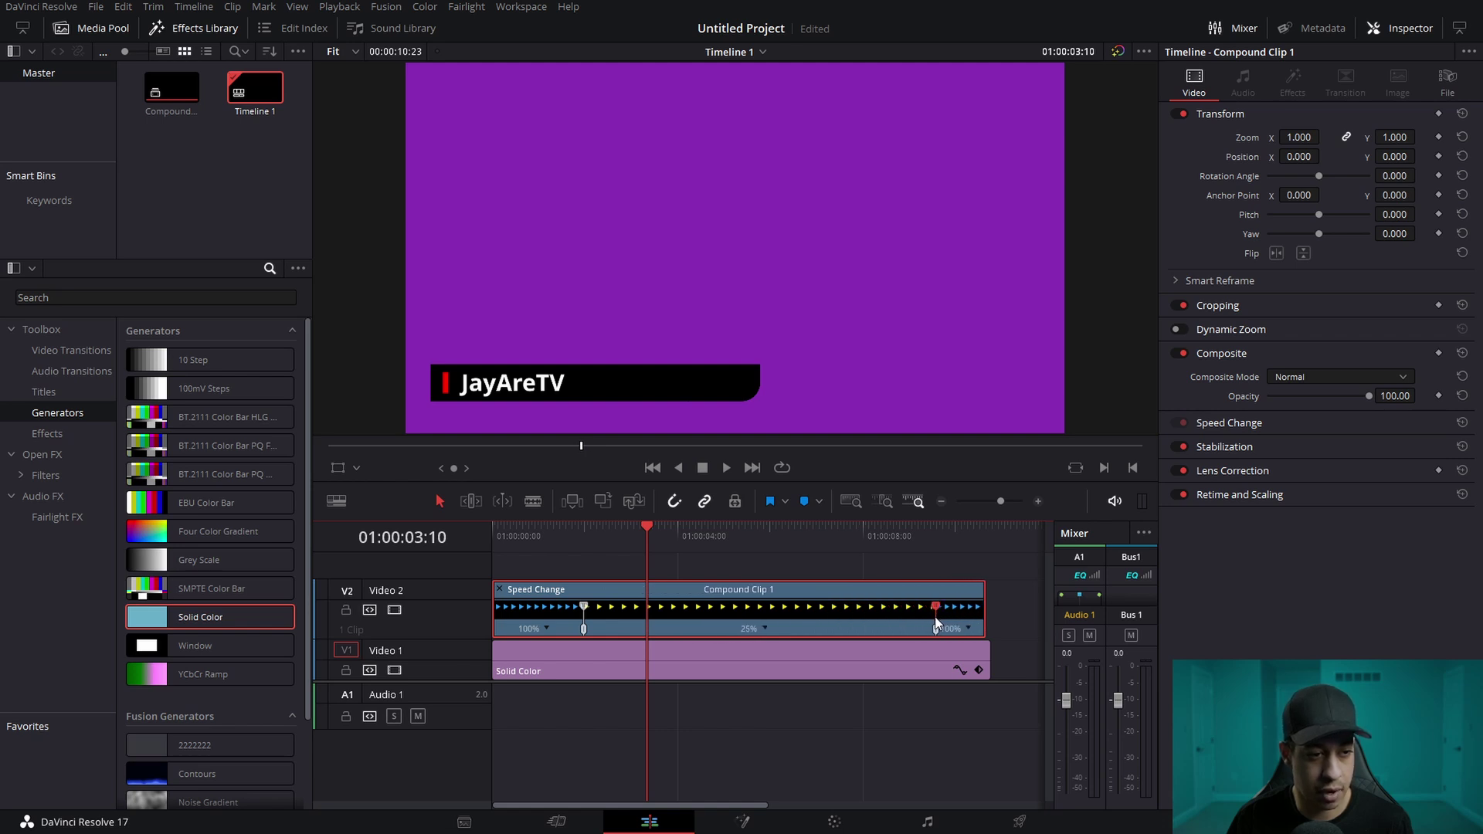
click(488, 543)
drag(486, 544, 985, 560)
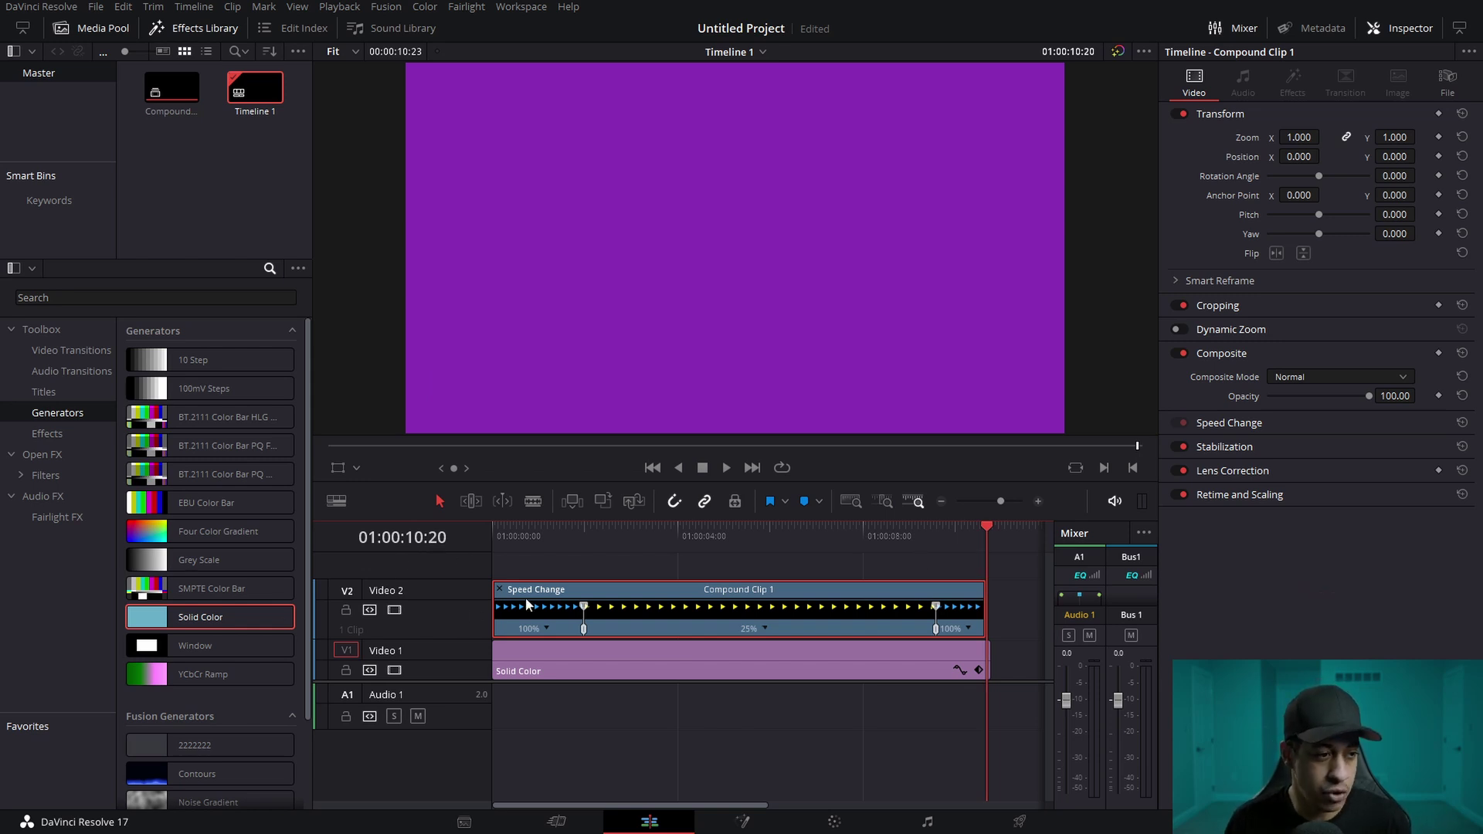
drag(519, 536, 556, 541)
drag(581, 614, 535, 616)
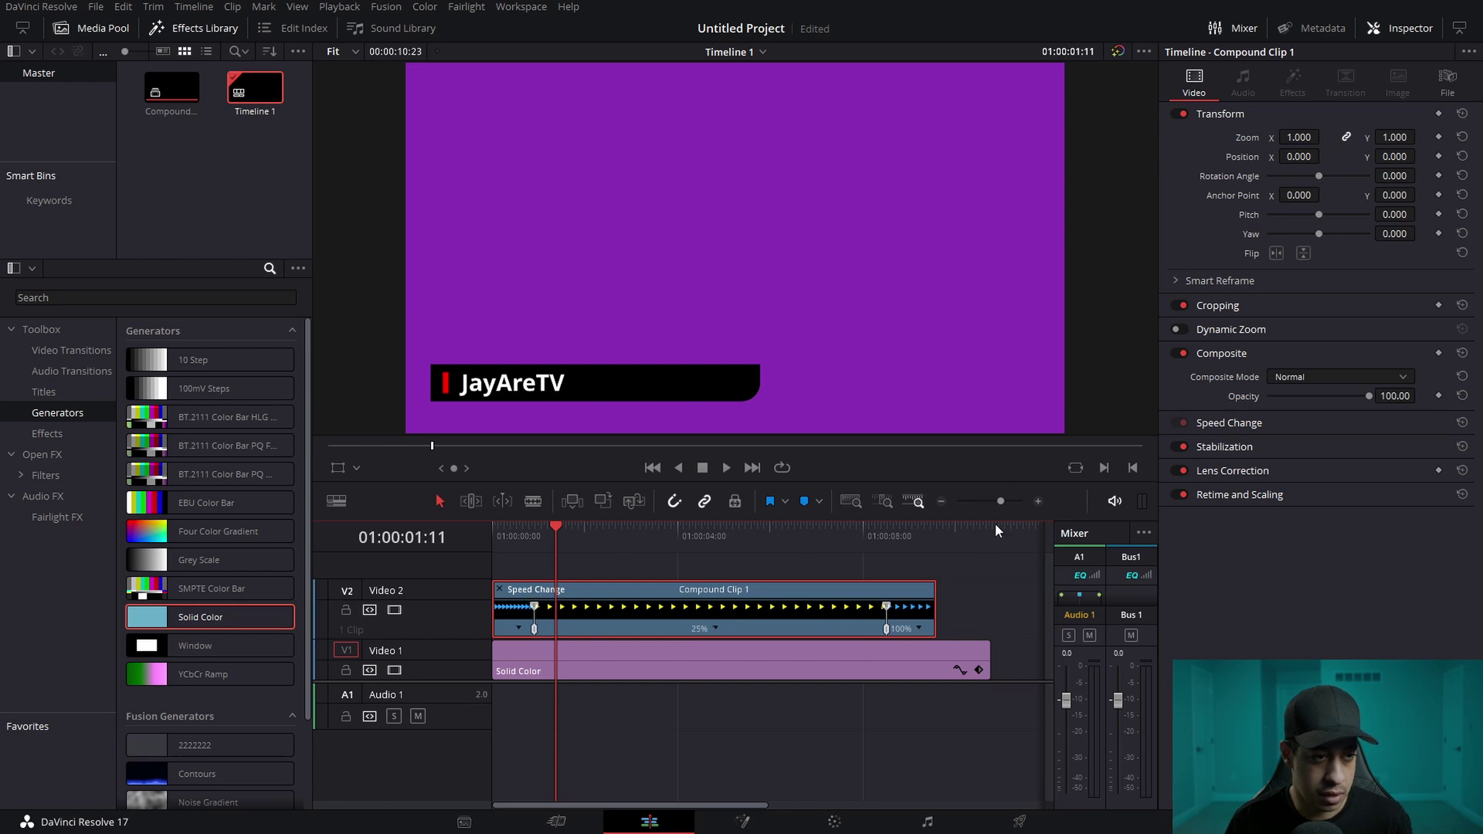
click(1036, 500)
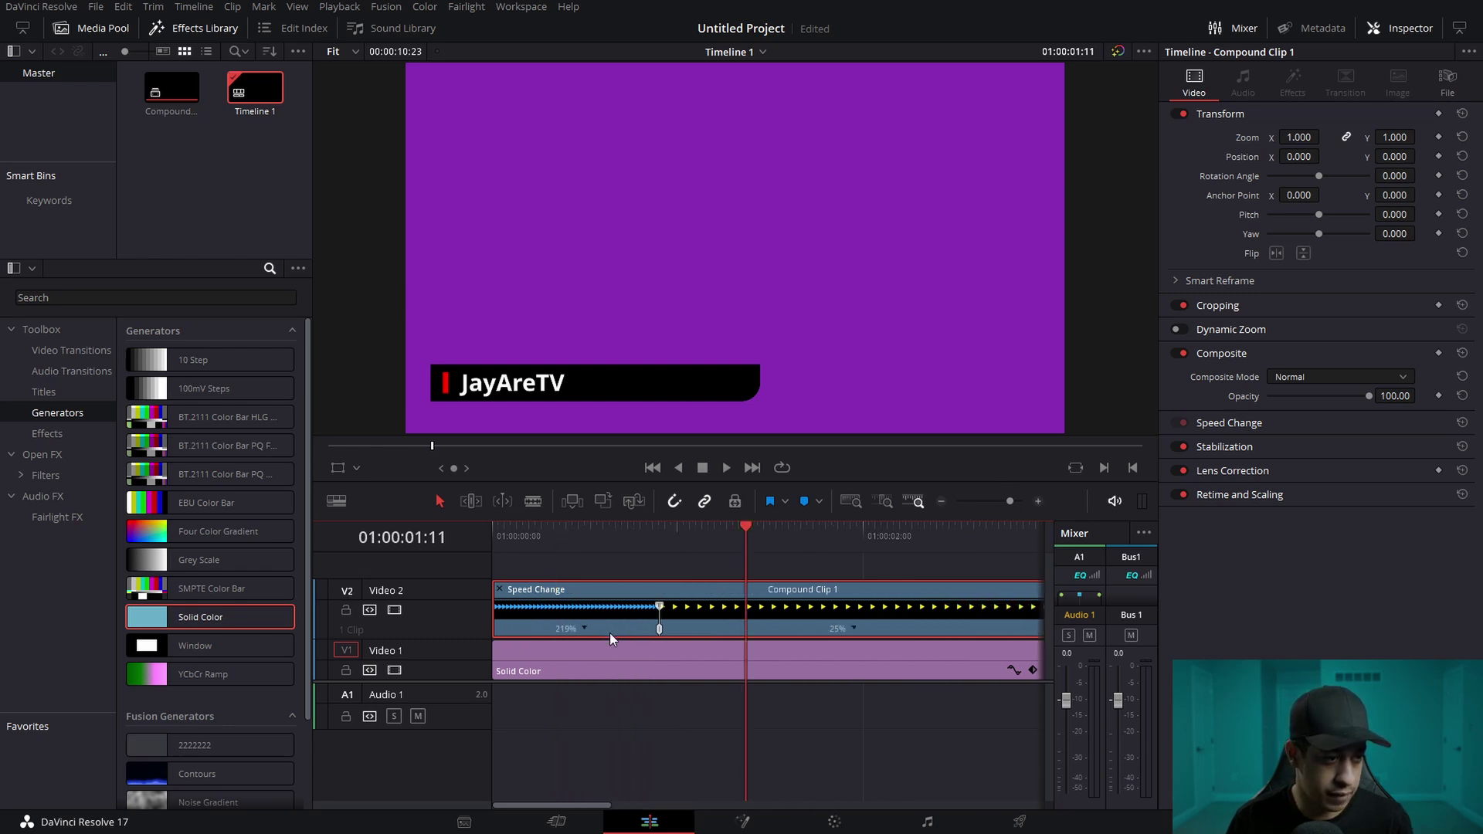
drag(601, 531, 569, 547)
key(space)
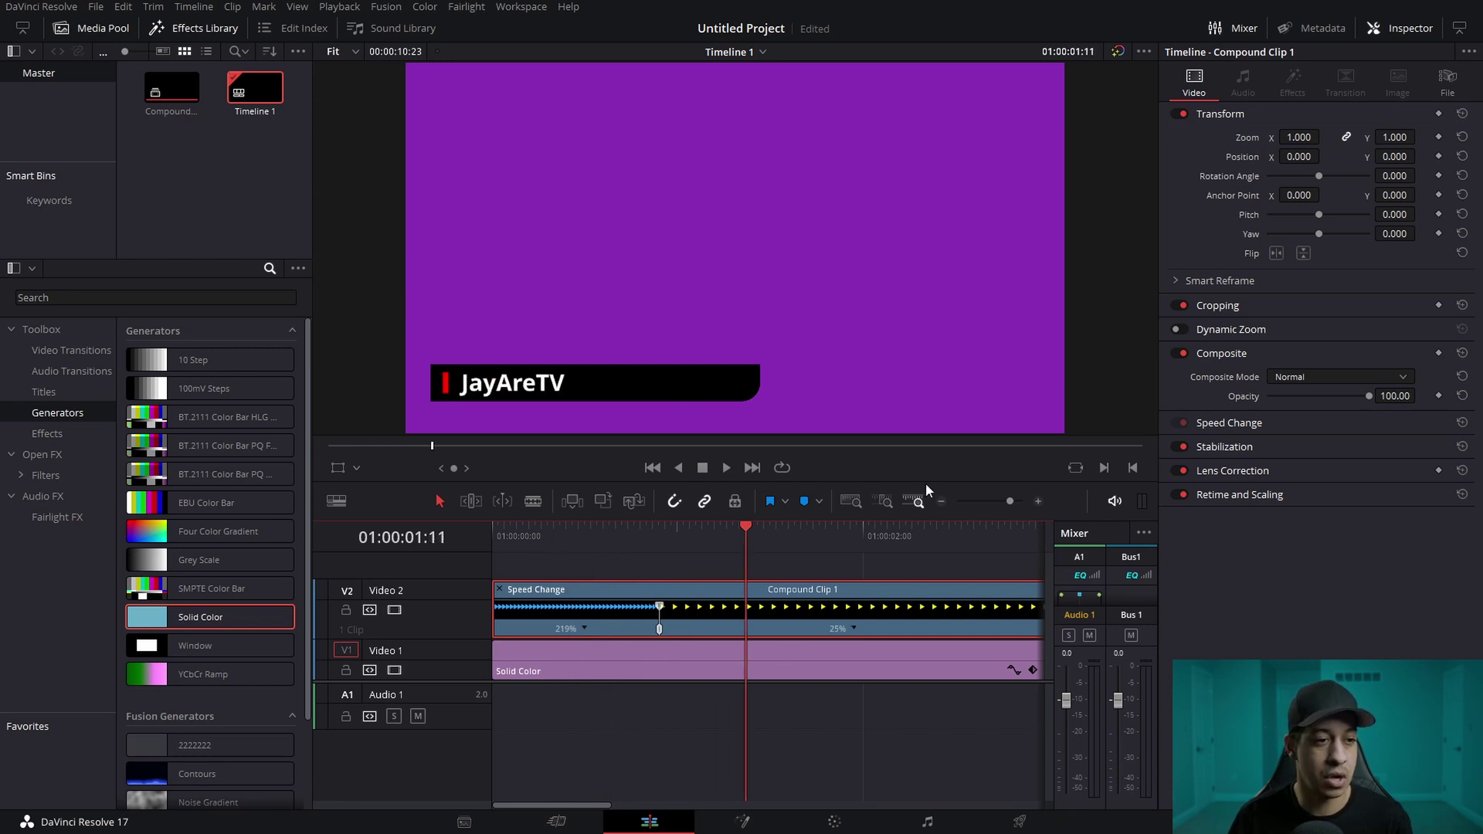
click(941, 502)
click(942, 501)
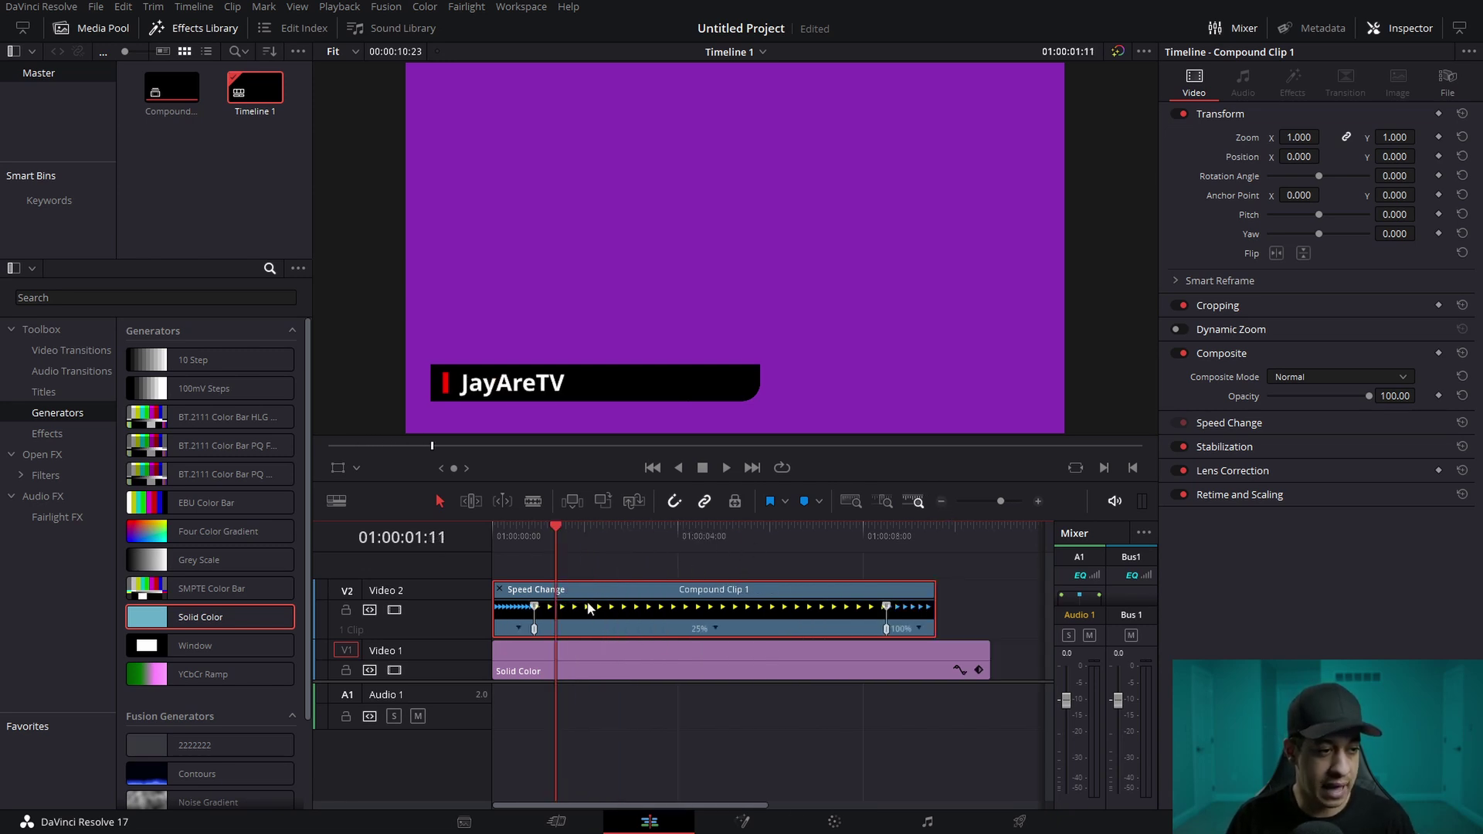
click(1038, 501)
click(1038, 502)
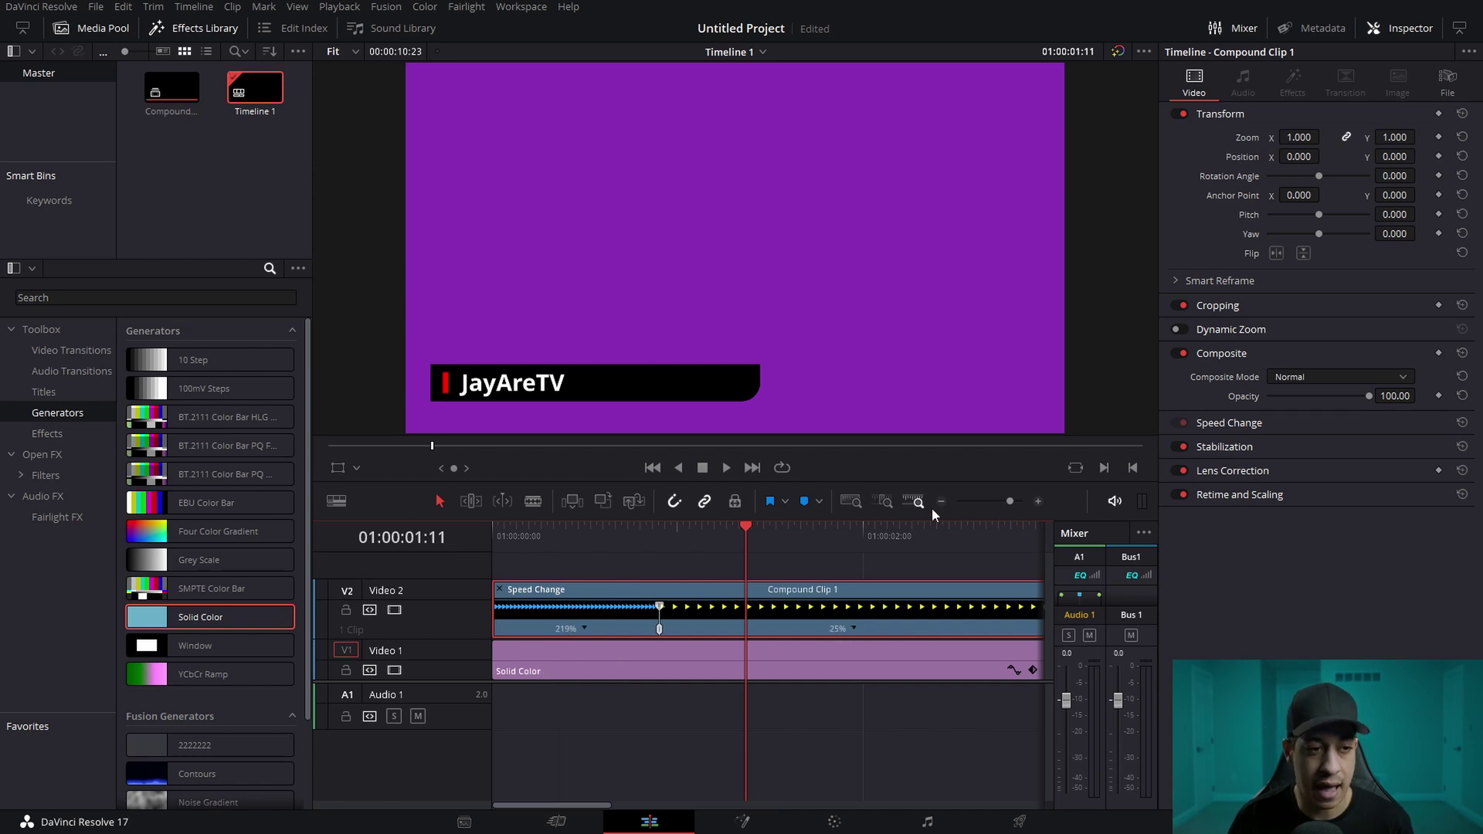
right_click(816, 615)
- Show the title's retime curve with Retime Speed enabled and Retime Frame hidden
click(898, 466)
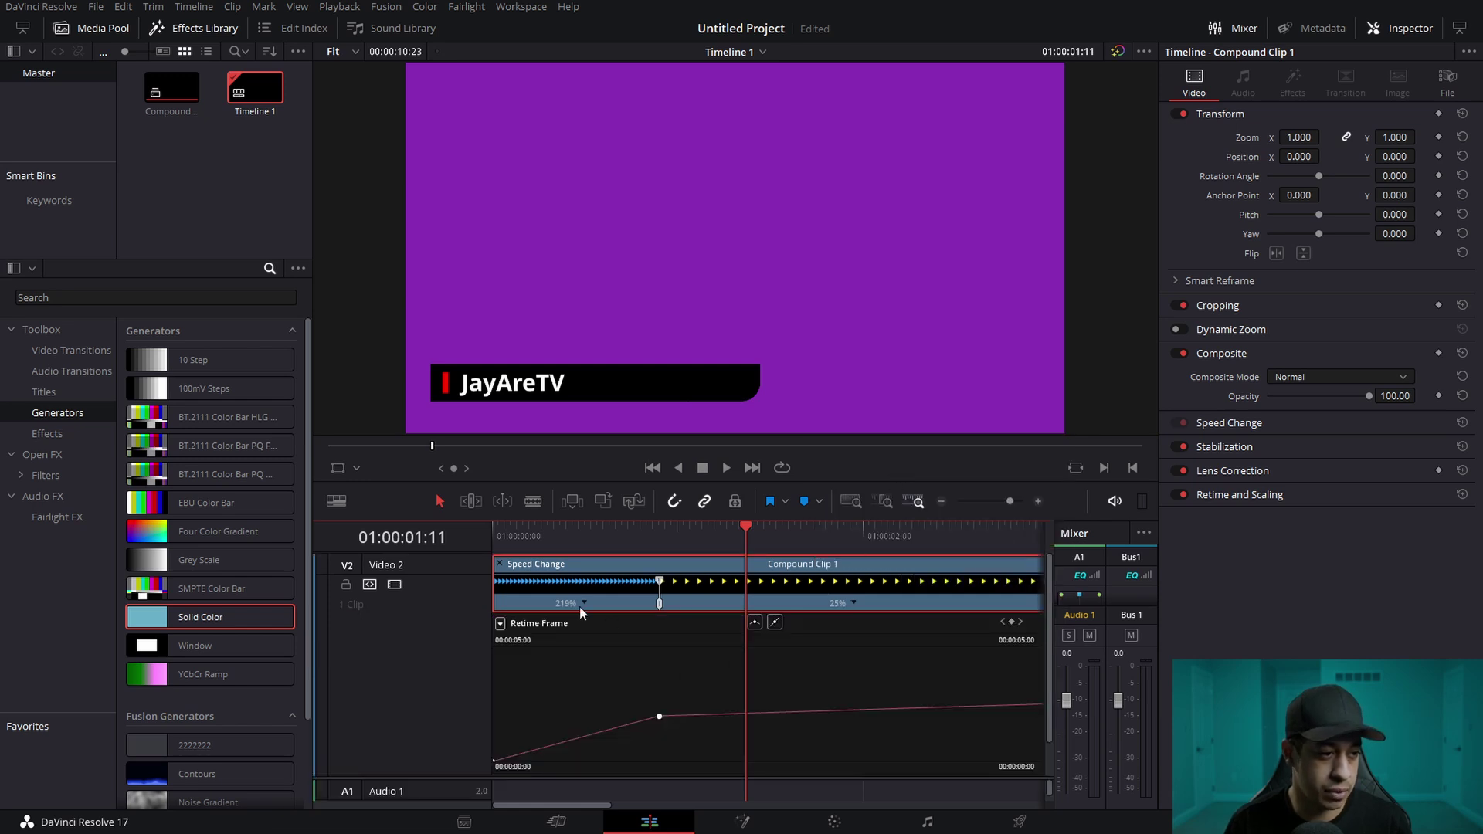
click(500, 624)
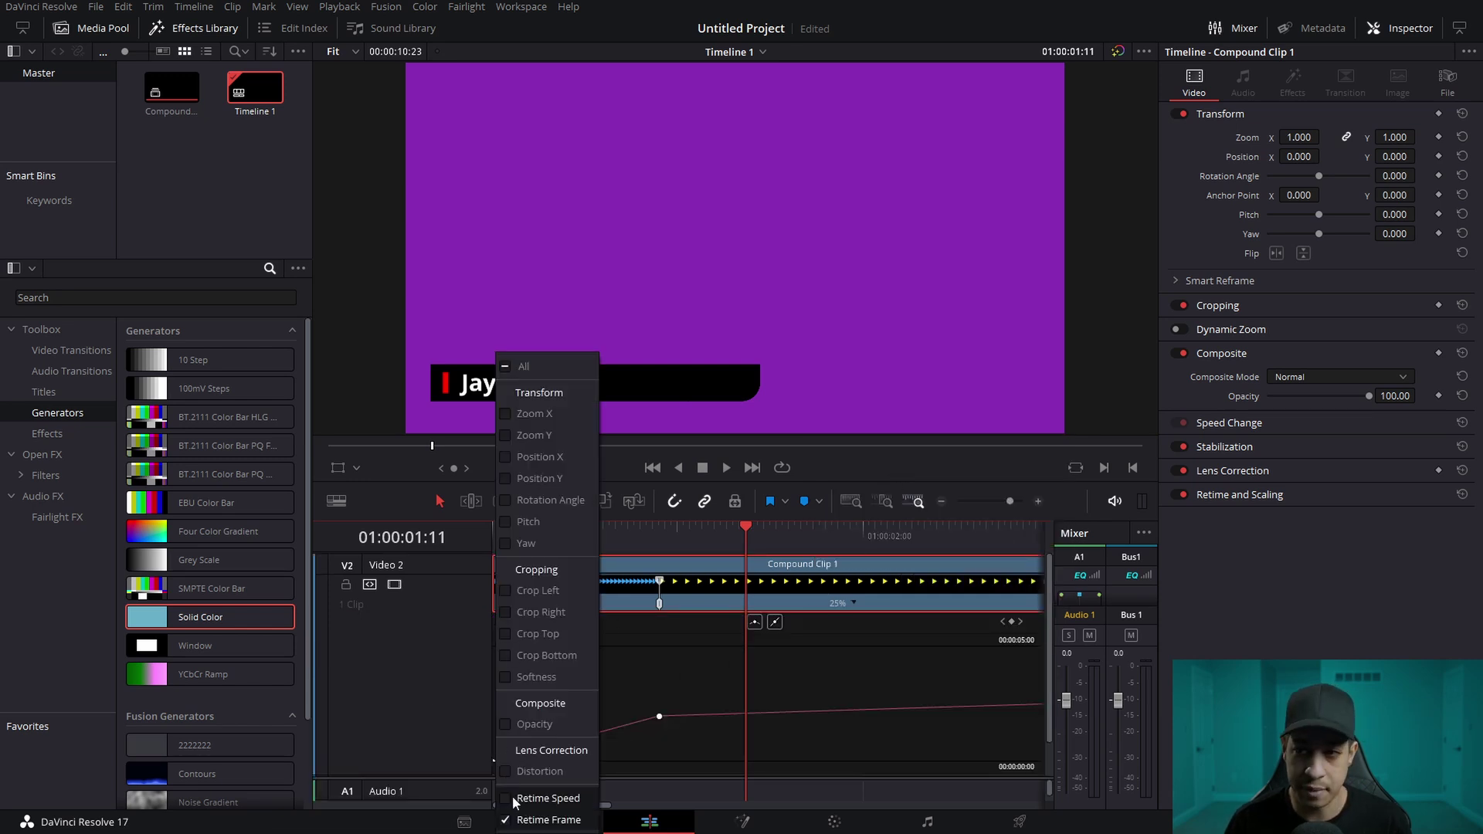
click(511, 797)
click(500, 624)
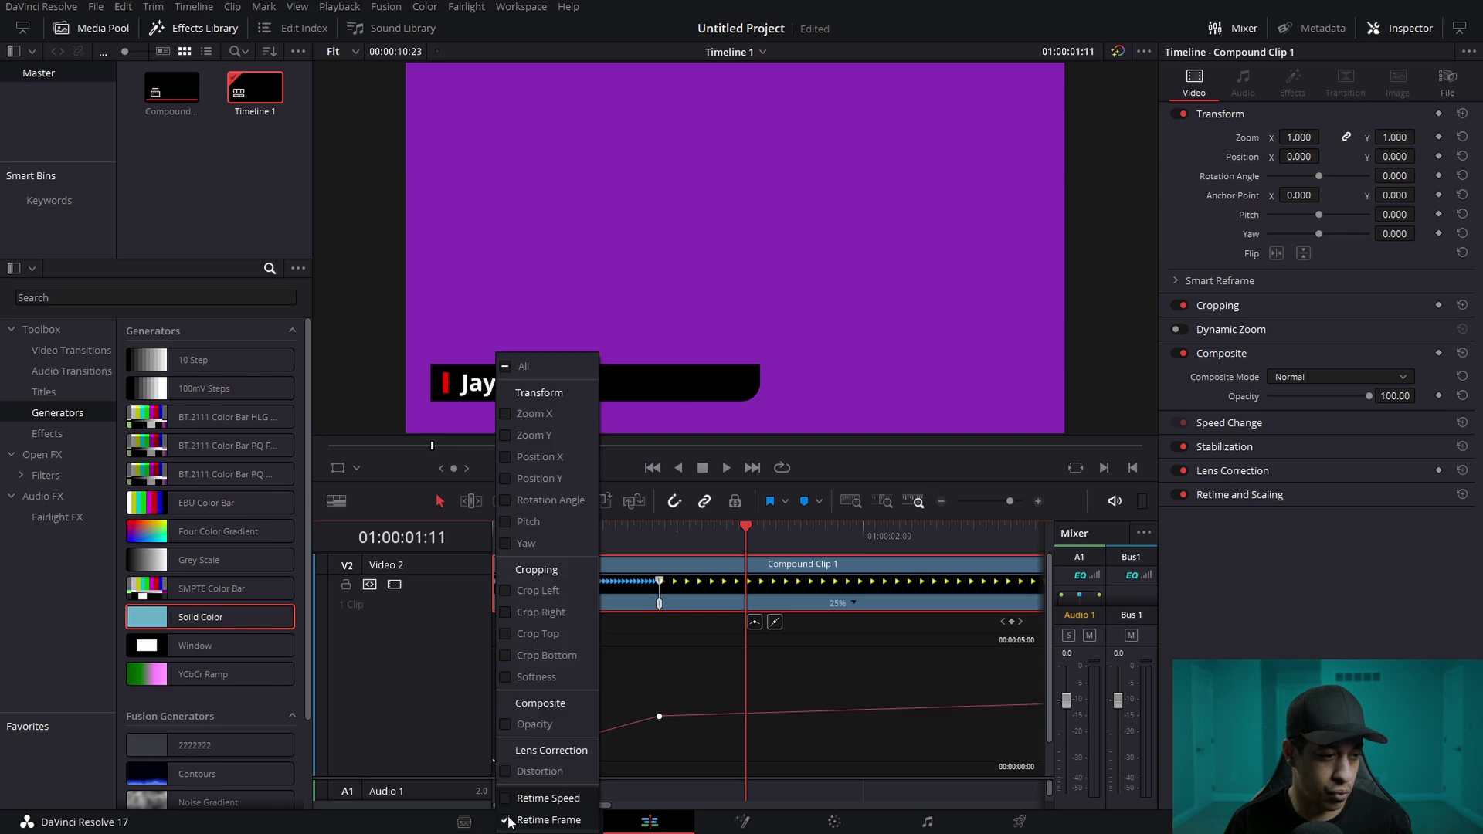
click(508, 800)
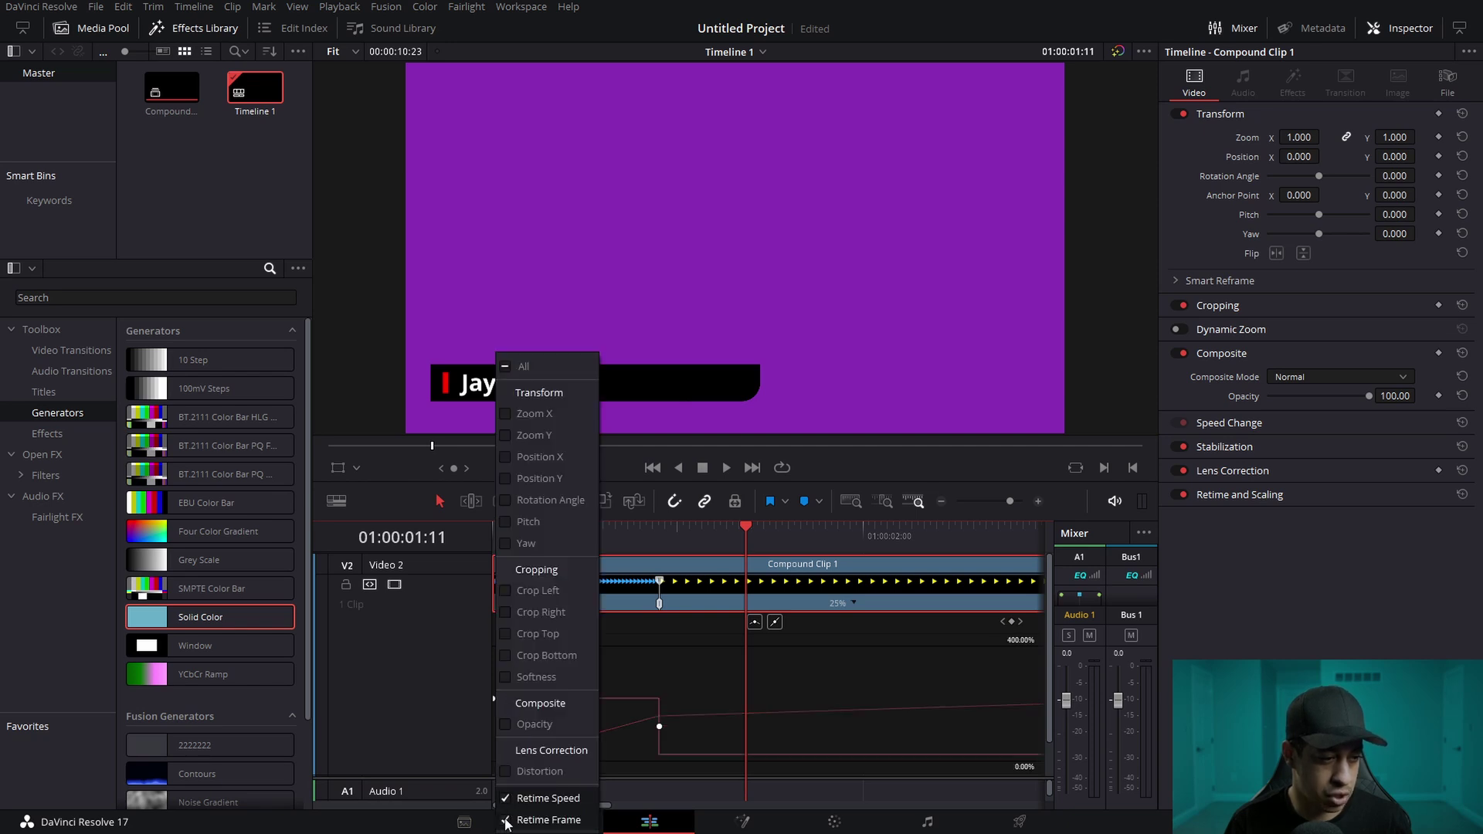
click(507, 821)
click(865, 629)
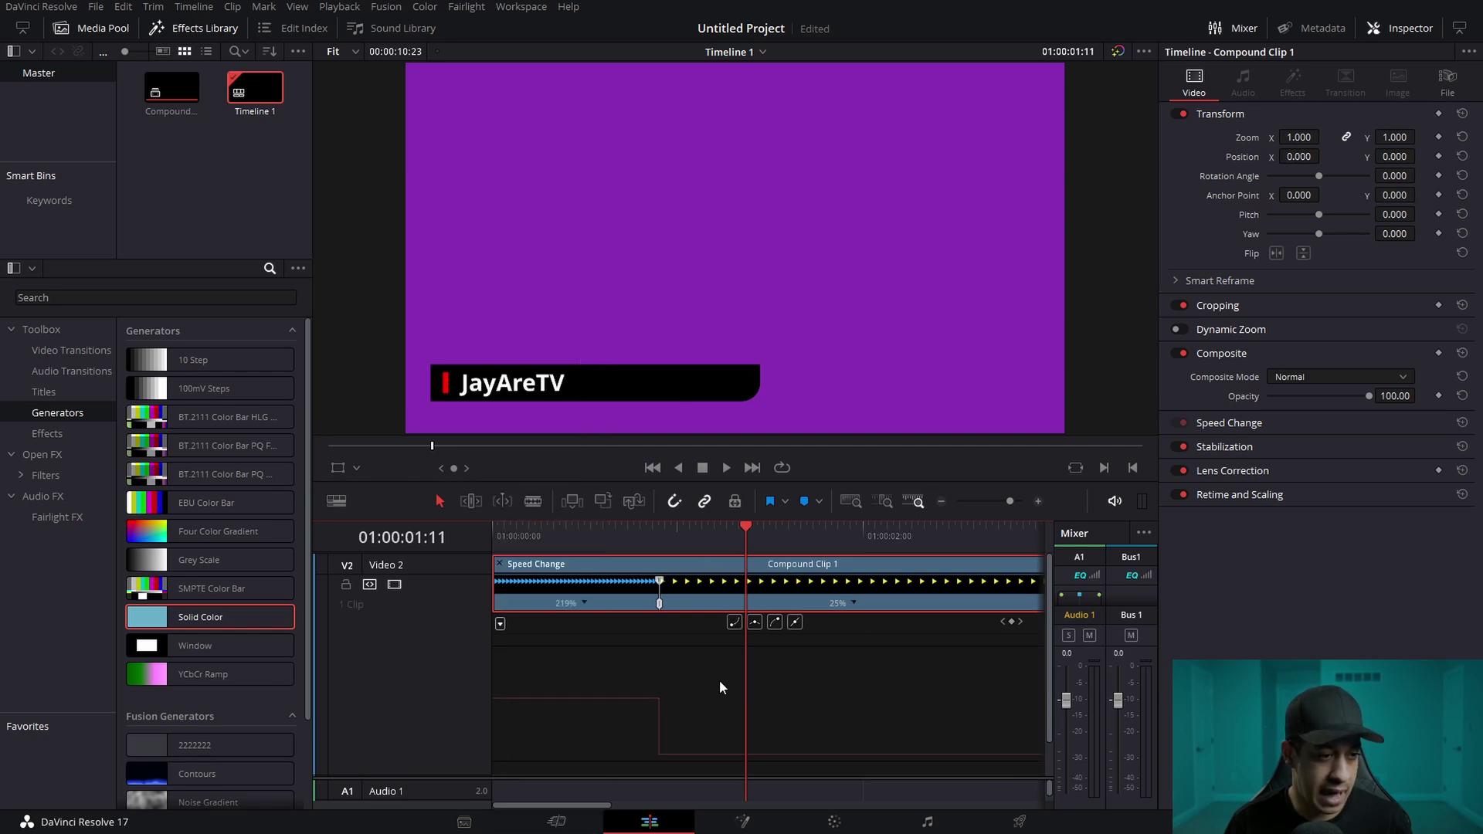
click(711, 755)
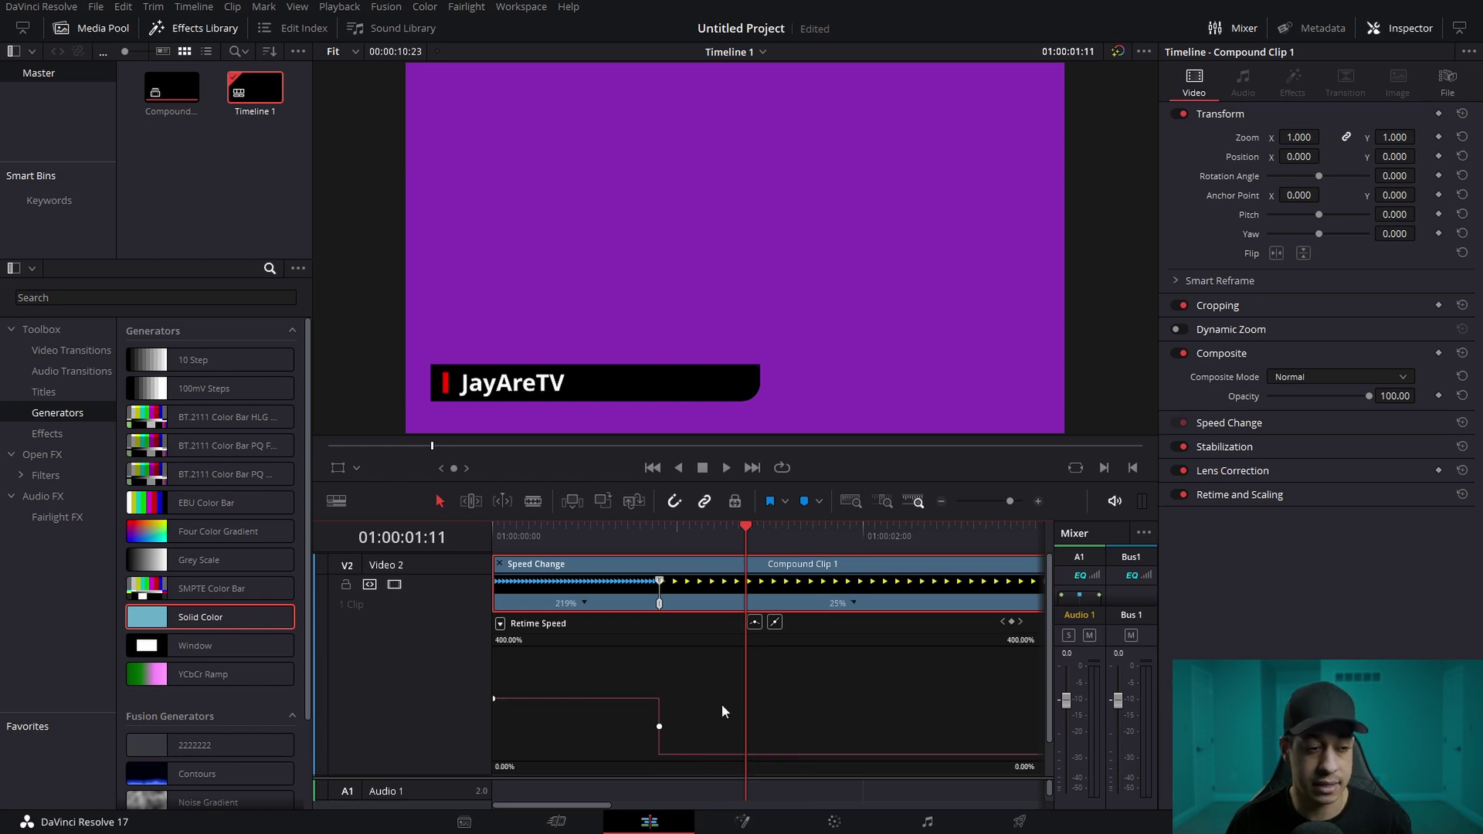
- Make the 219%-to-25% speed keyframe a Bezier and widen its handle for a gentle ease
click(942, 503)
click(941, 503)
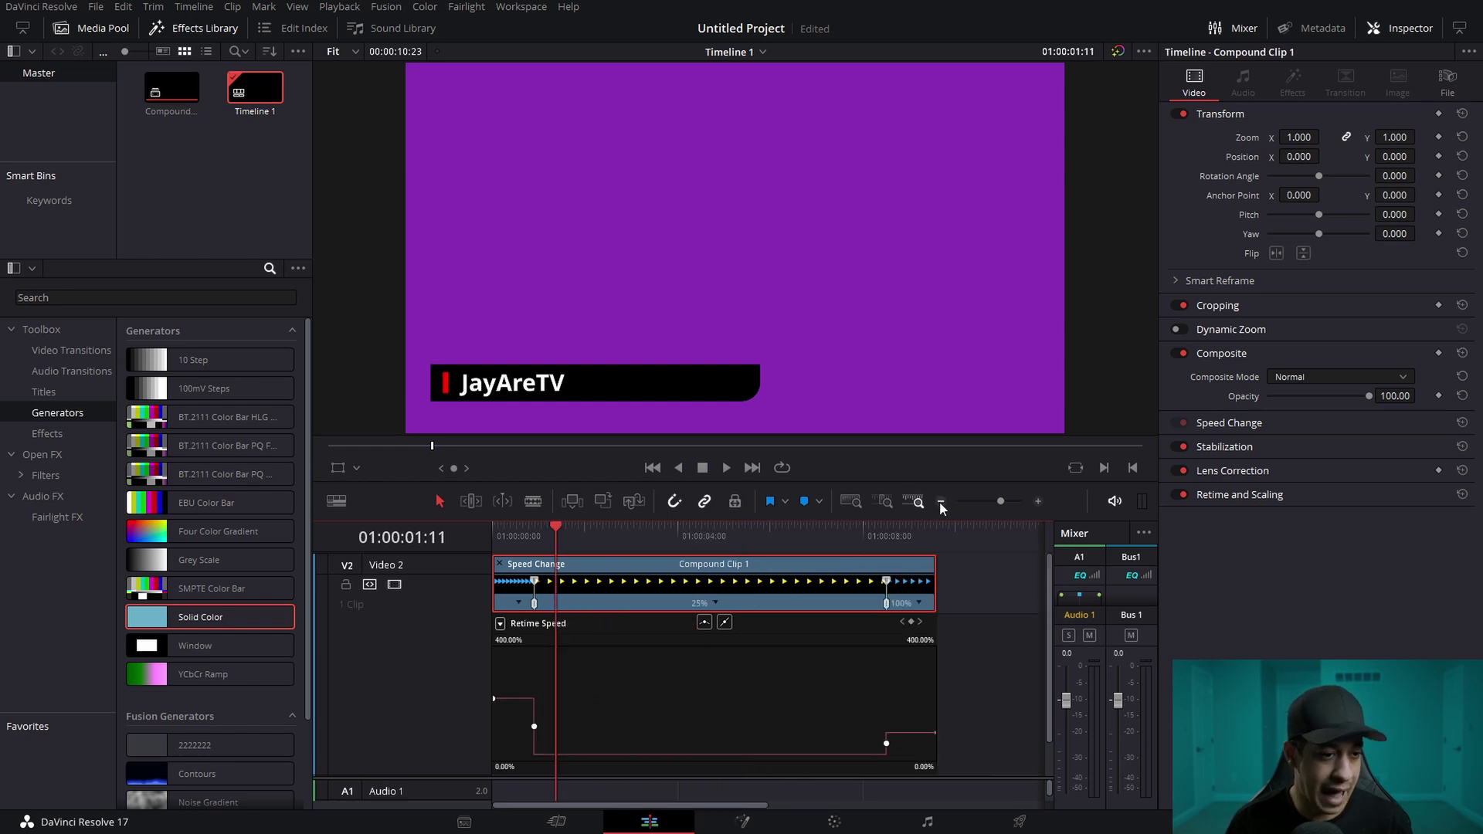
click(533, 728)
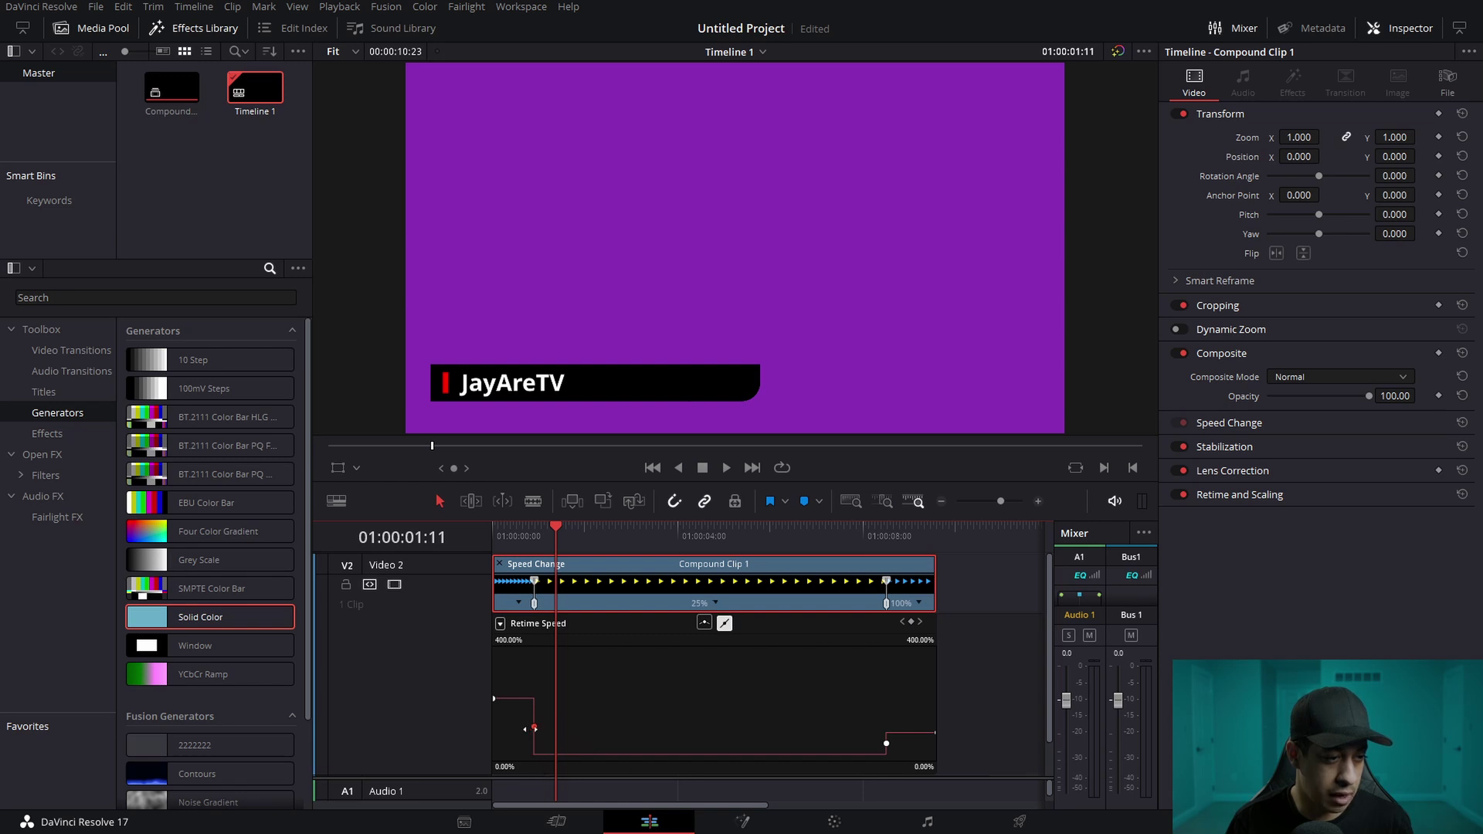
click(705, 623)
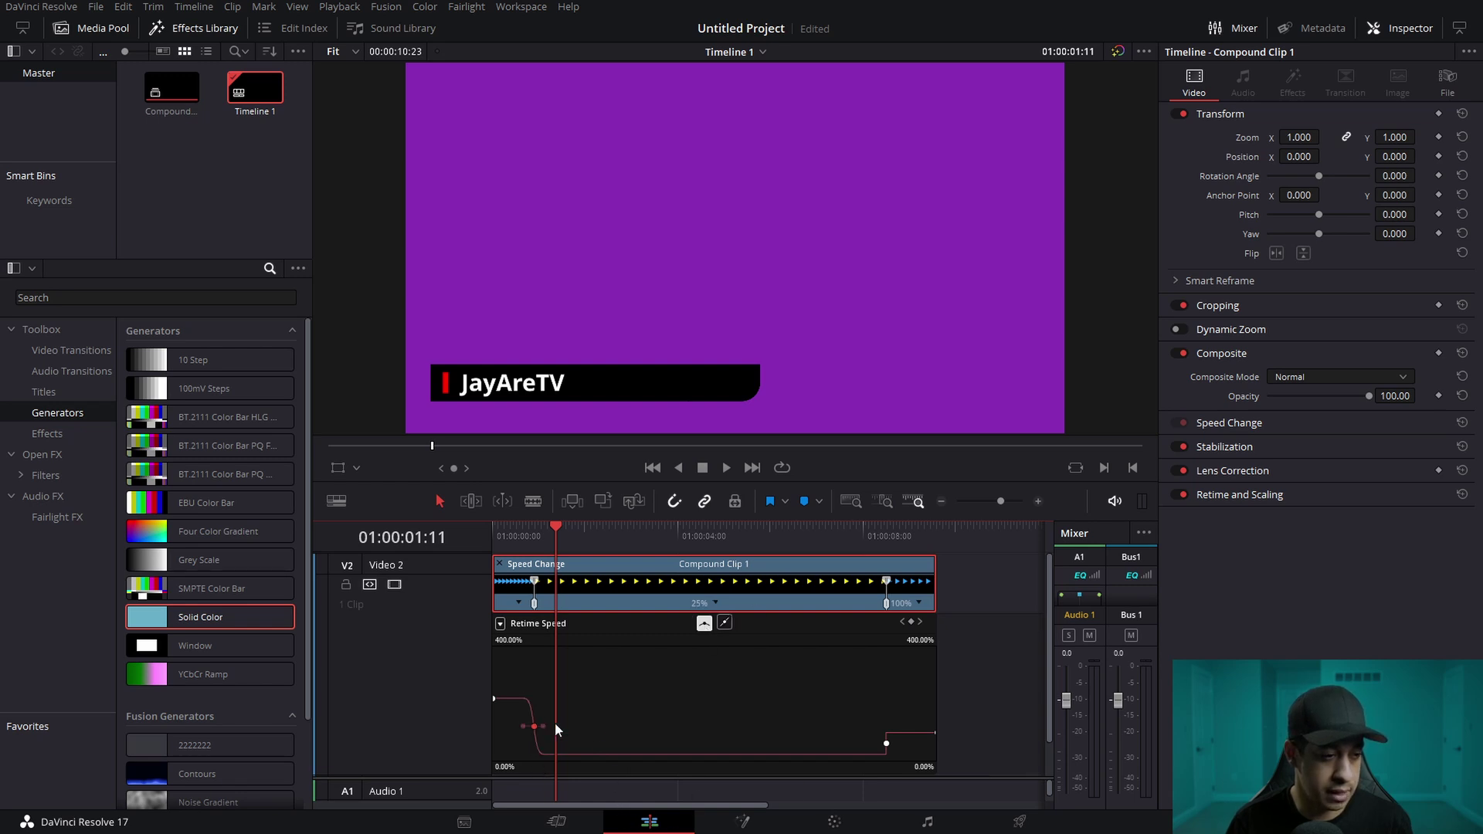
drag(545, 544, 538, 545)
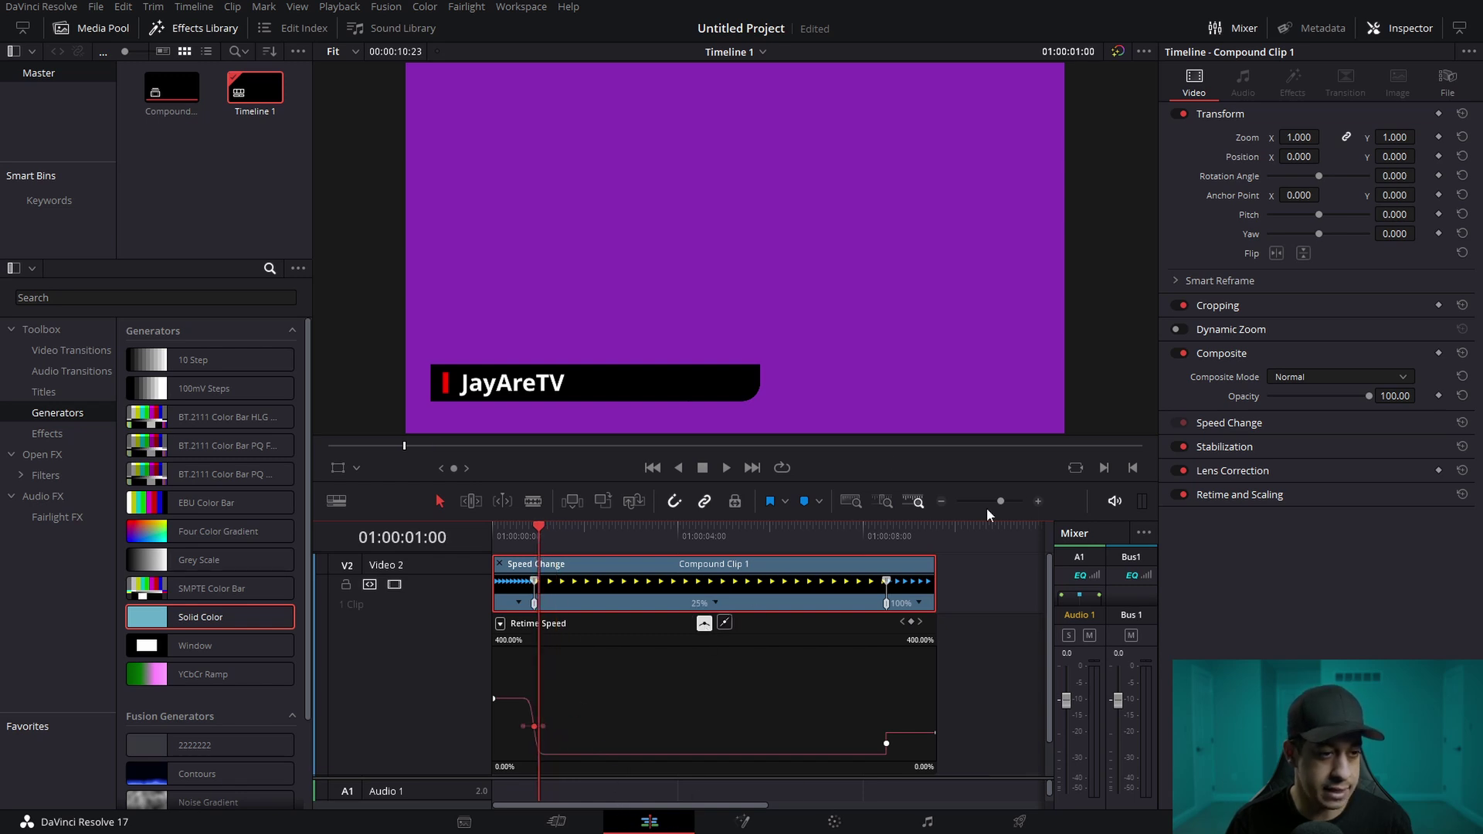
click(1038, 502)
drag(693, 725, 745, 728)
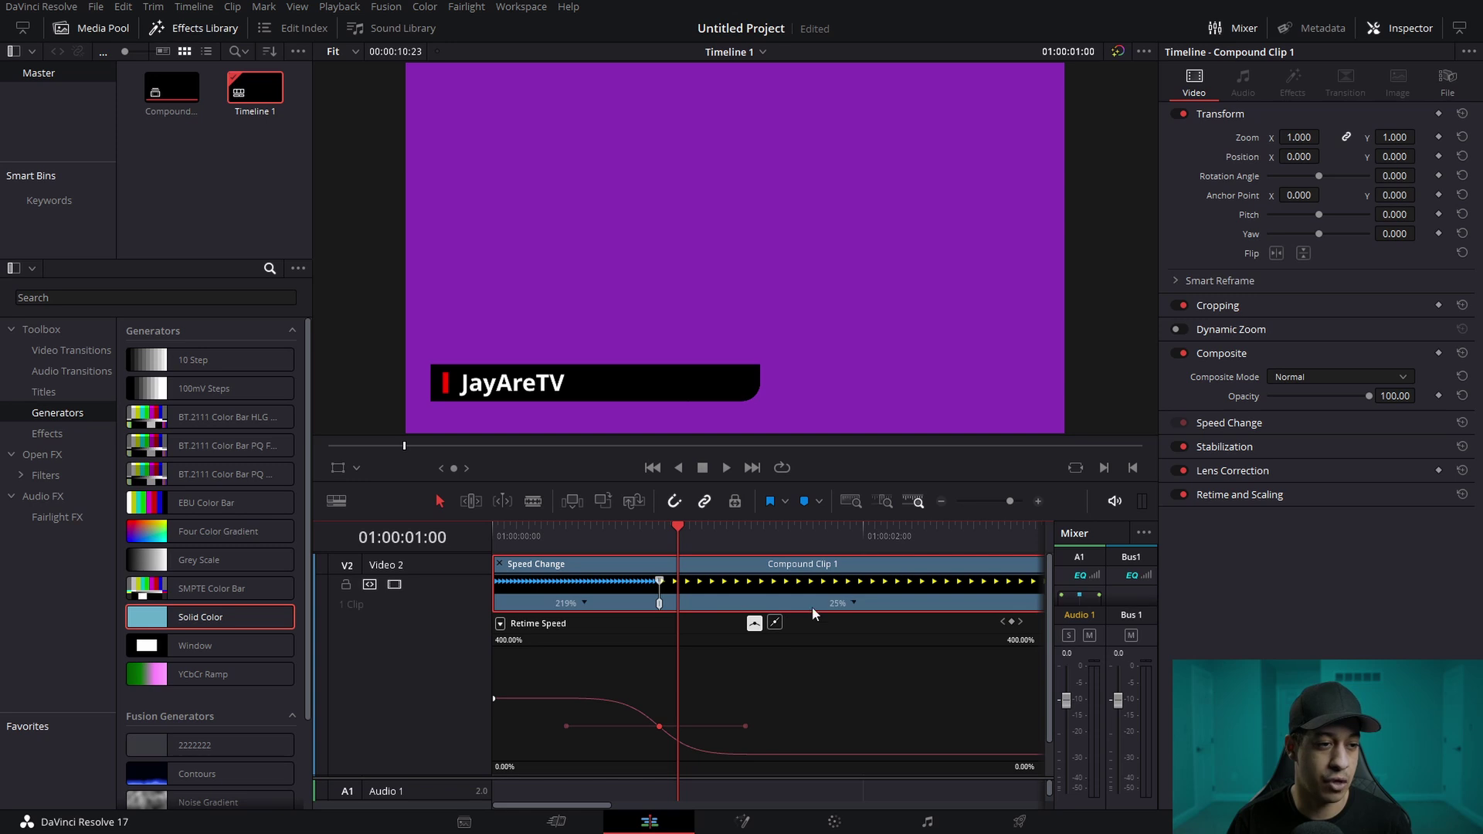
- Close the Effects Library and collapse the bin list to widen the timeline
click(794, 564)
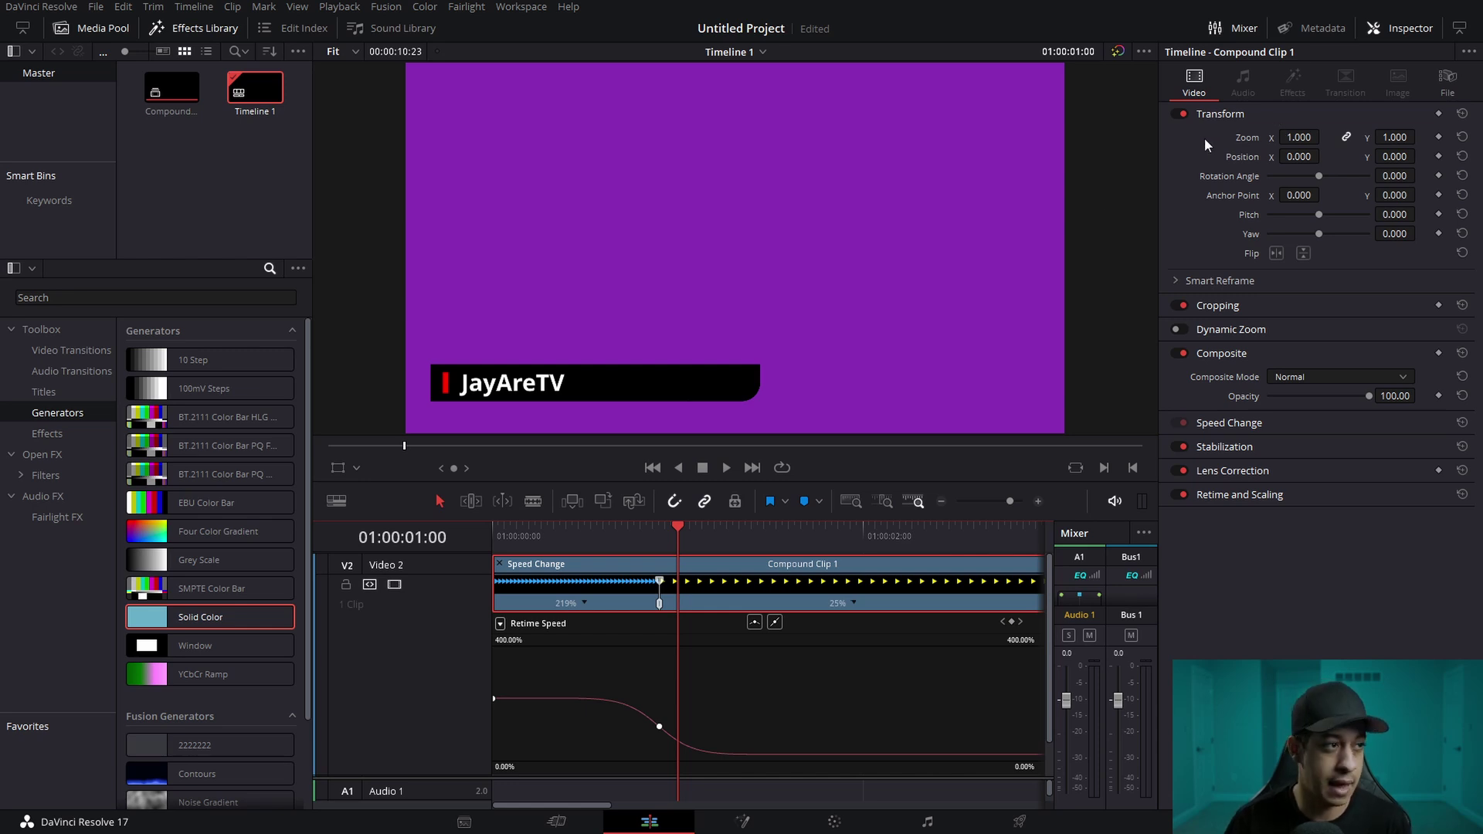
click(190, 32)
click(23, 28)
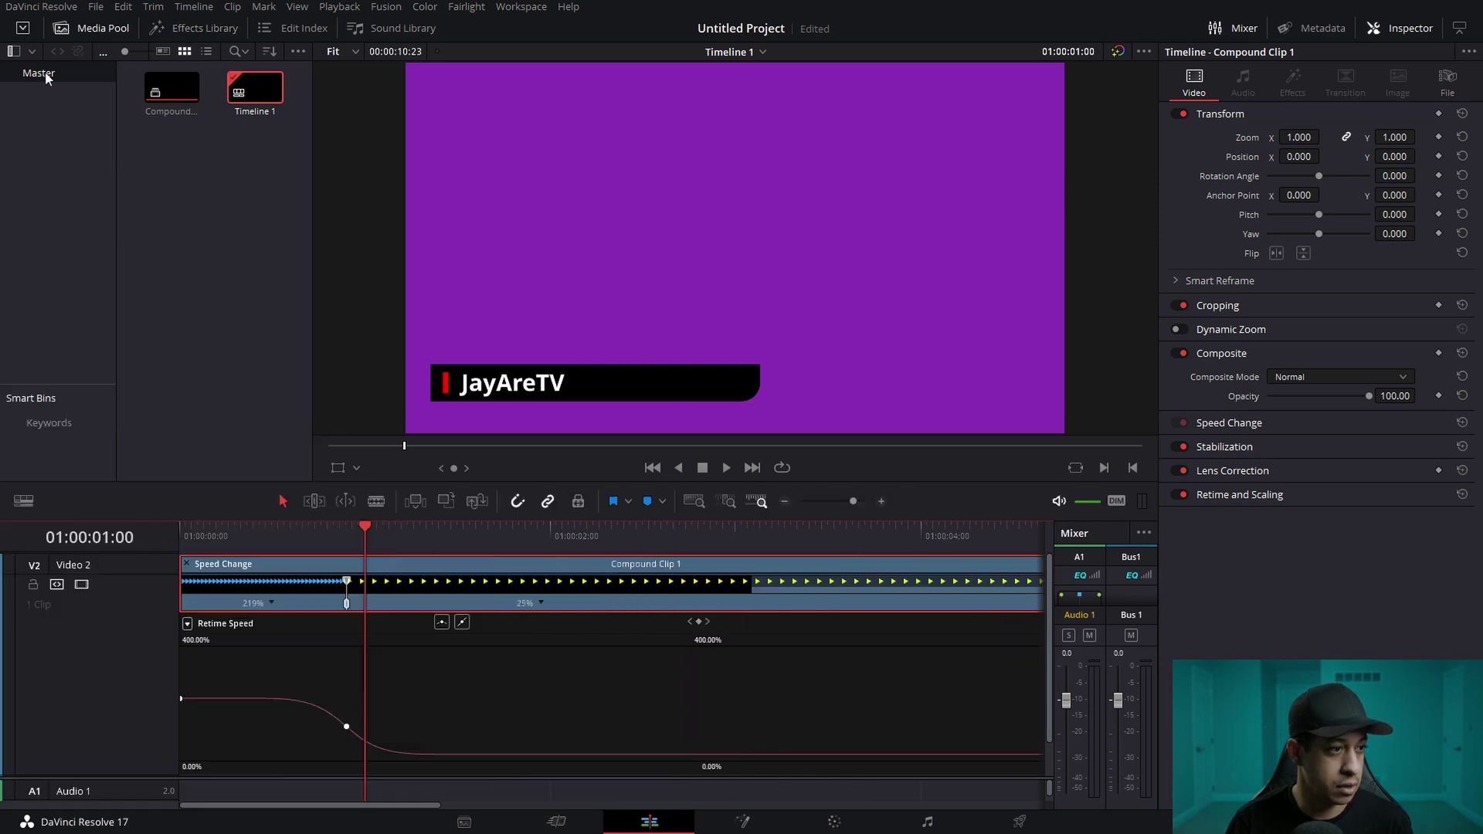
- Enable Stacked Timelines in Timeline View Options and zoom out to fit the clip
click(24, 503)
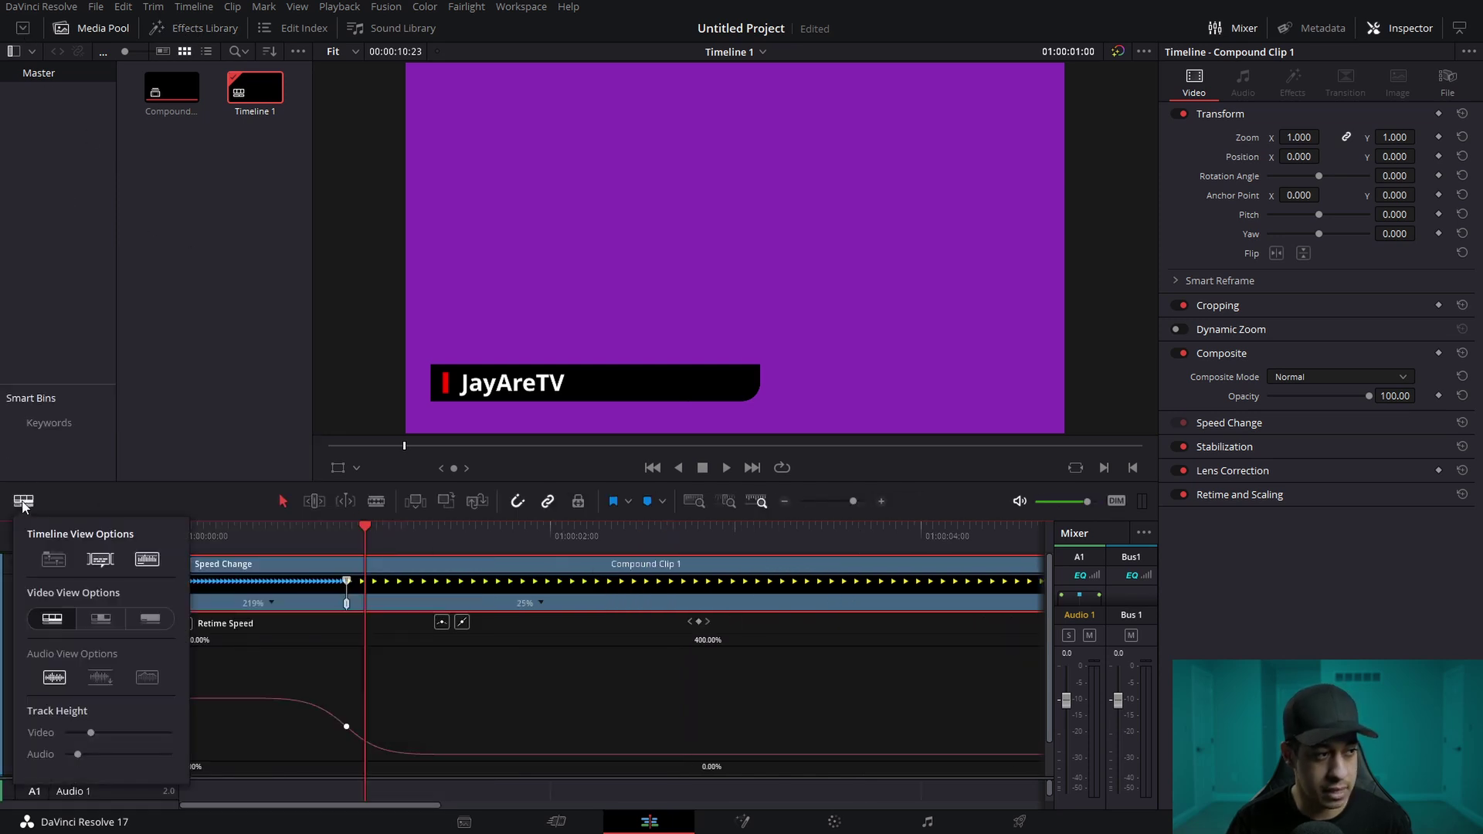
click(54, 559)
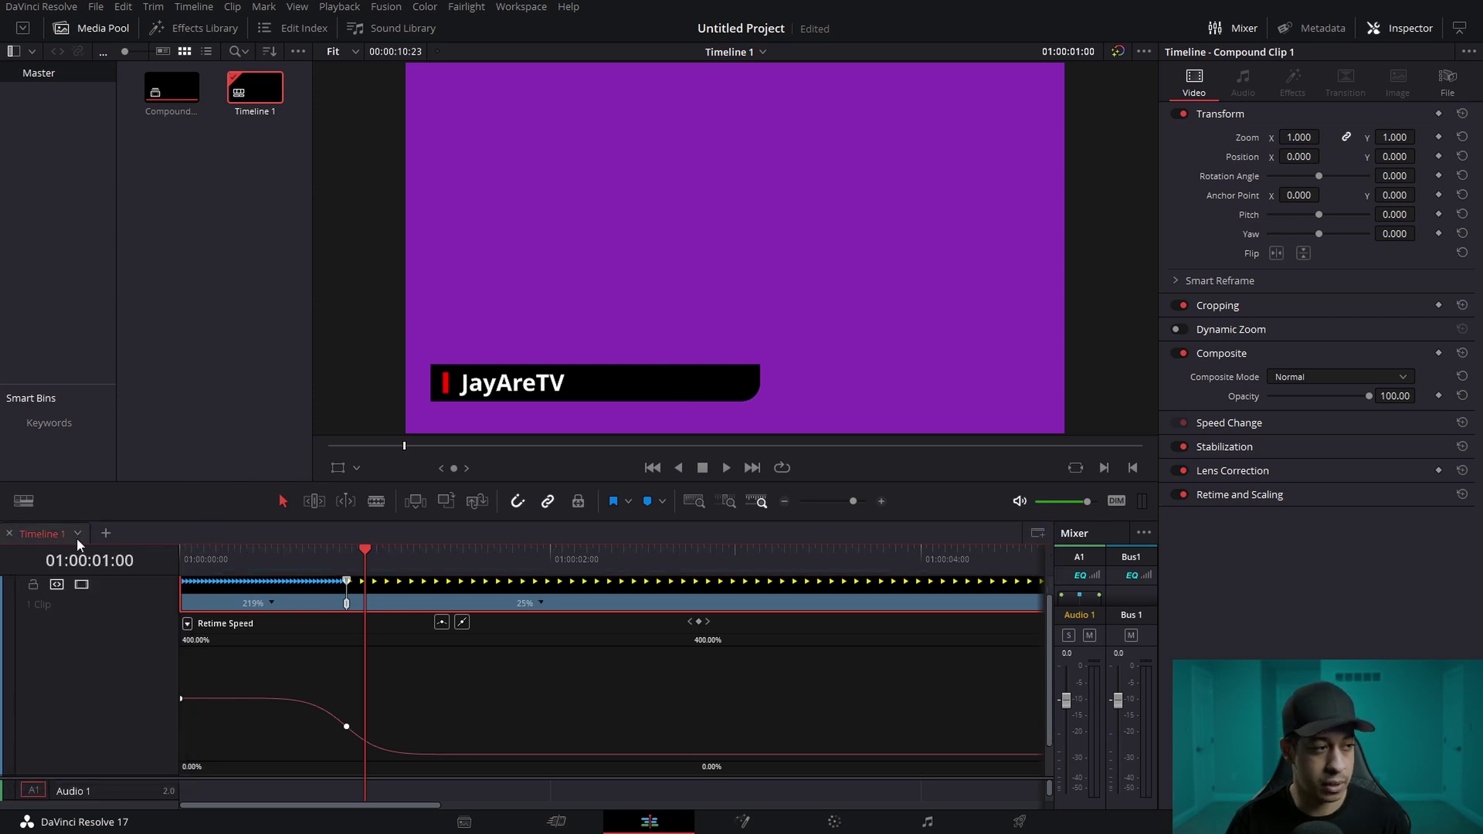
click(784, 502)
click(786, 503)
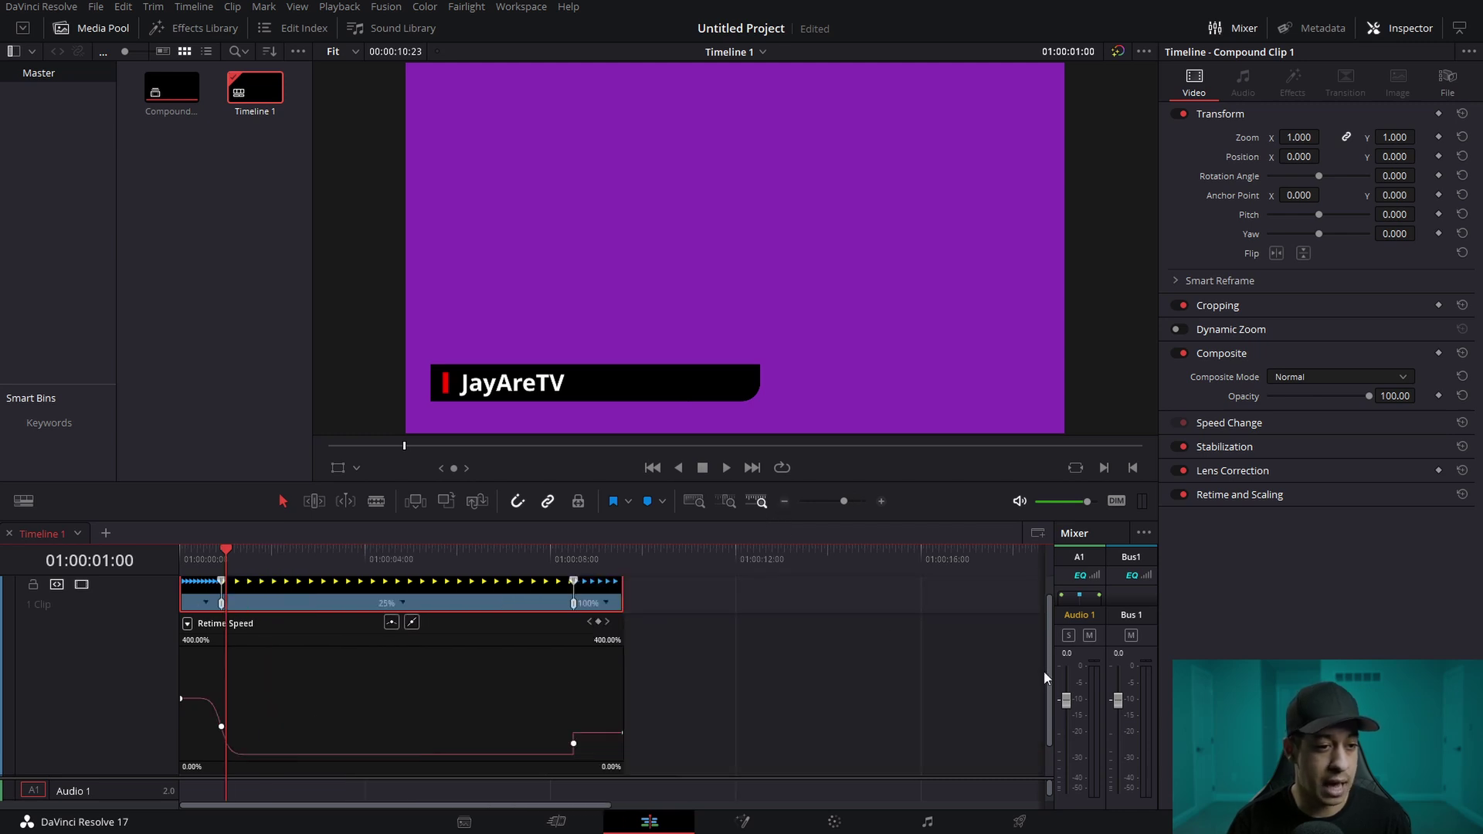
scroll(1049, 587, up, 1)
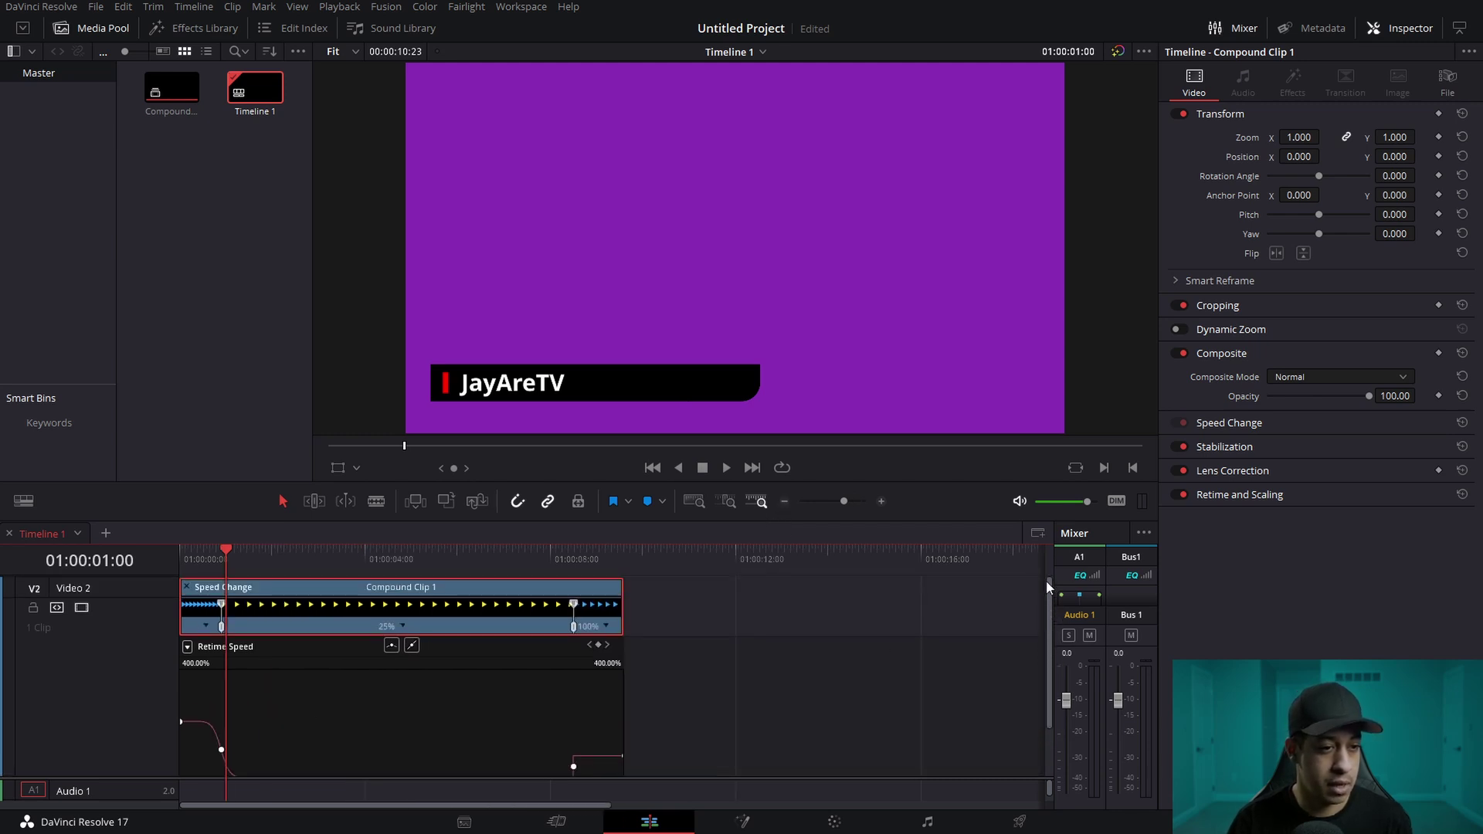
- Open Compound Clip 1 in its own timeline, change the title text to JayAreTV1, return to Timeline 1
right_click(419, 593)
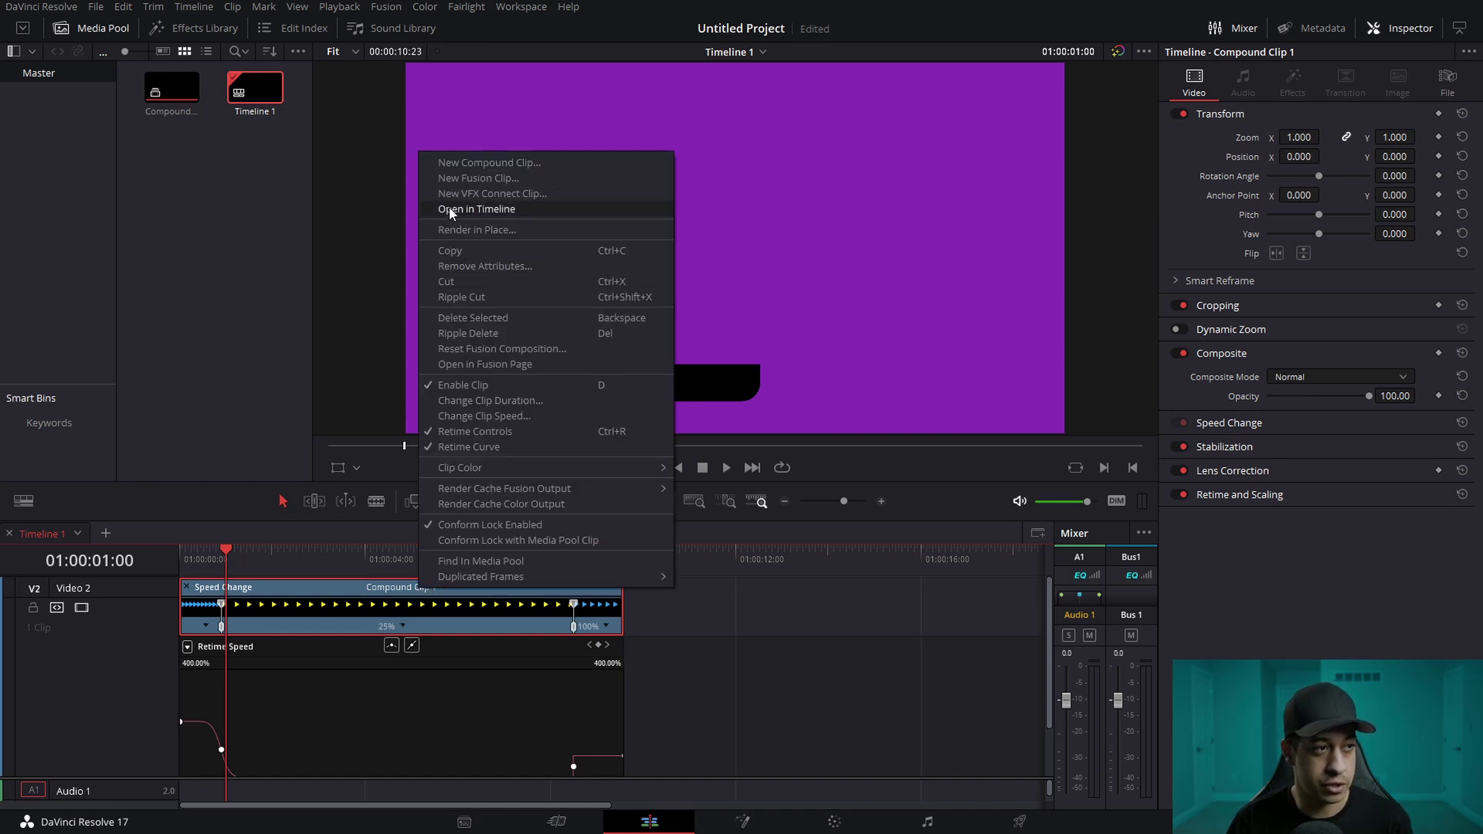
click(488, 211)
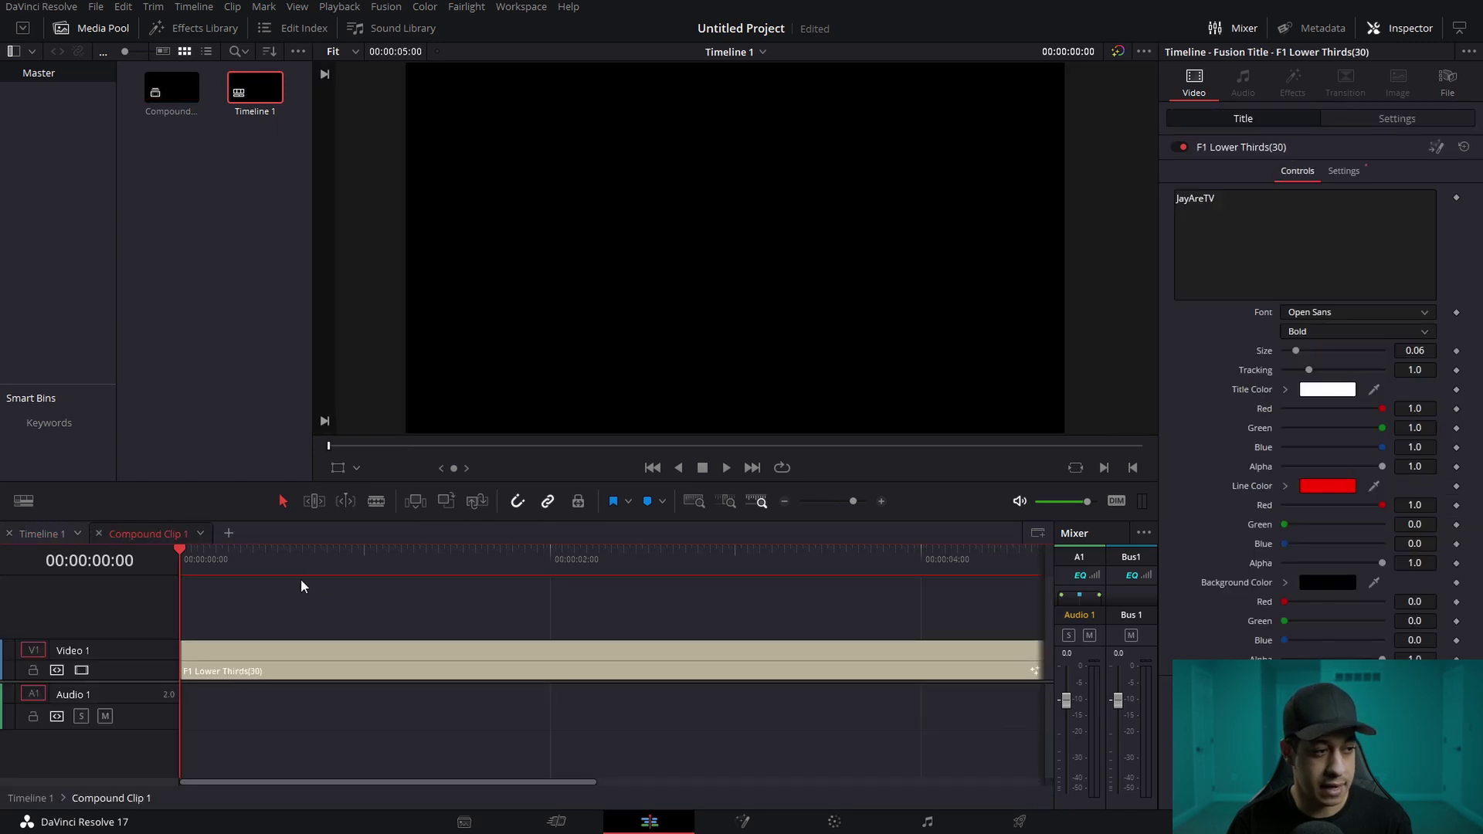
click(248, 672)
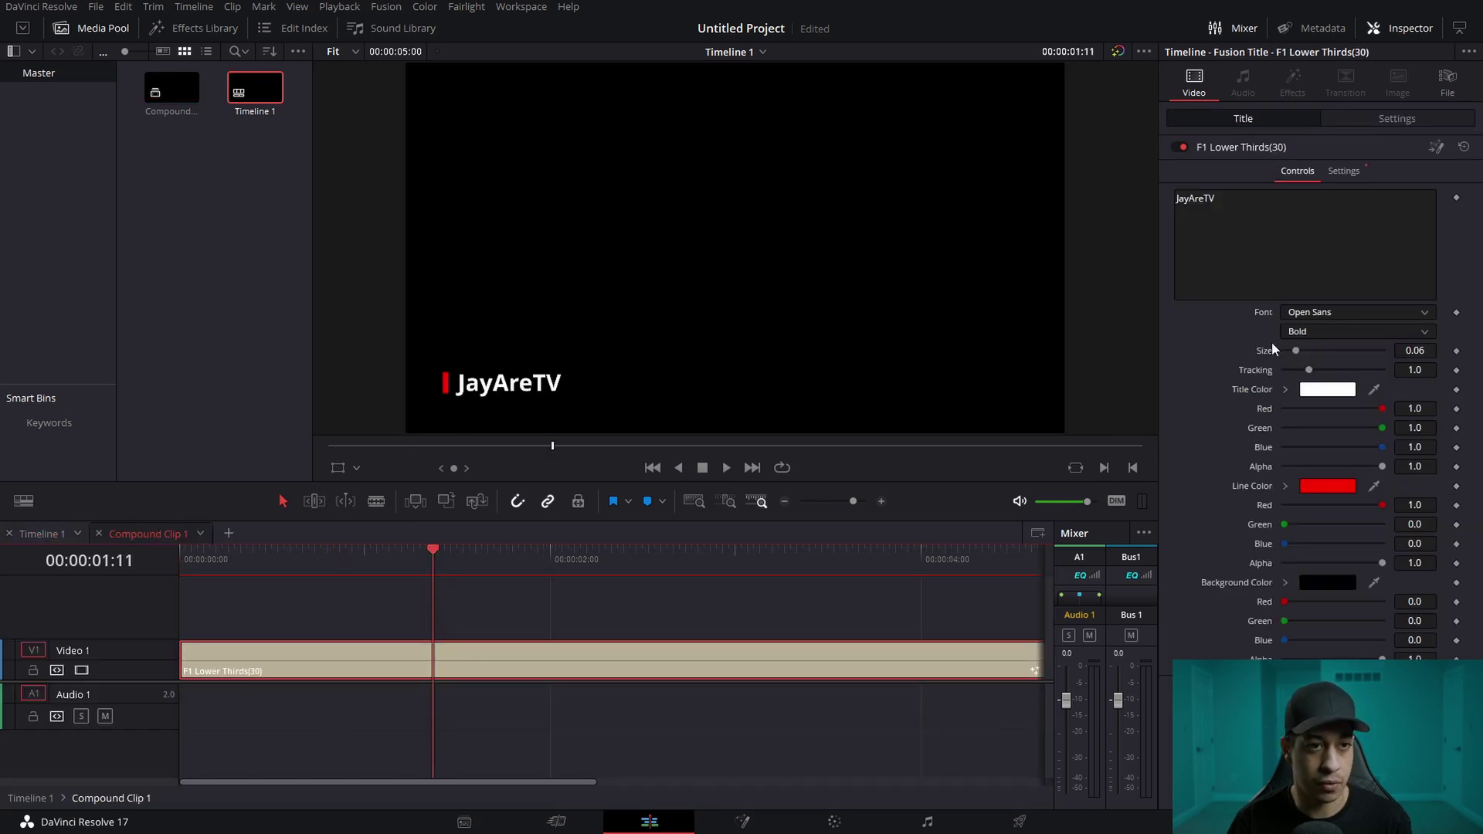
click(1262, 195)
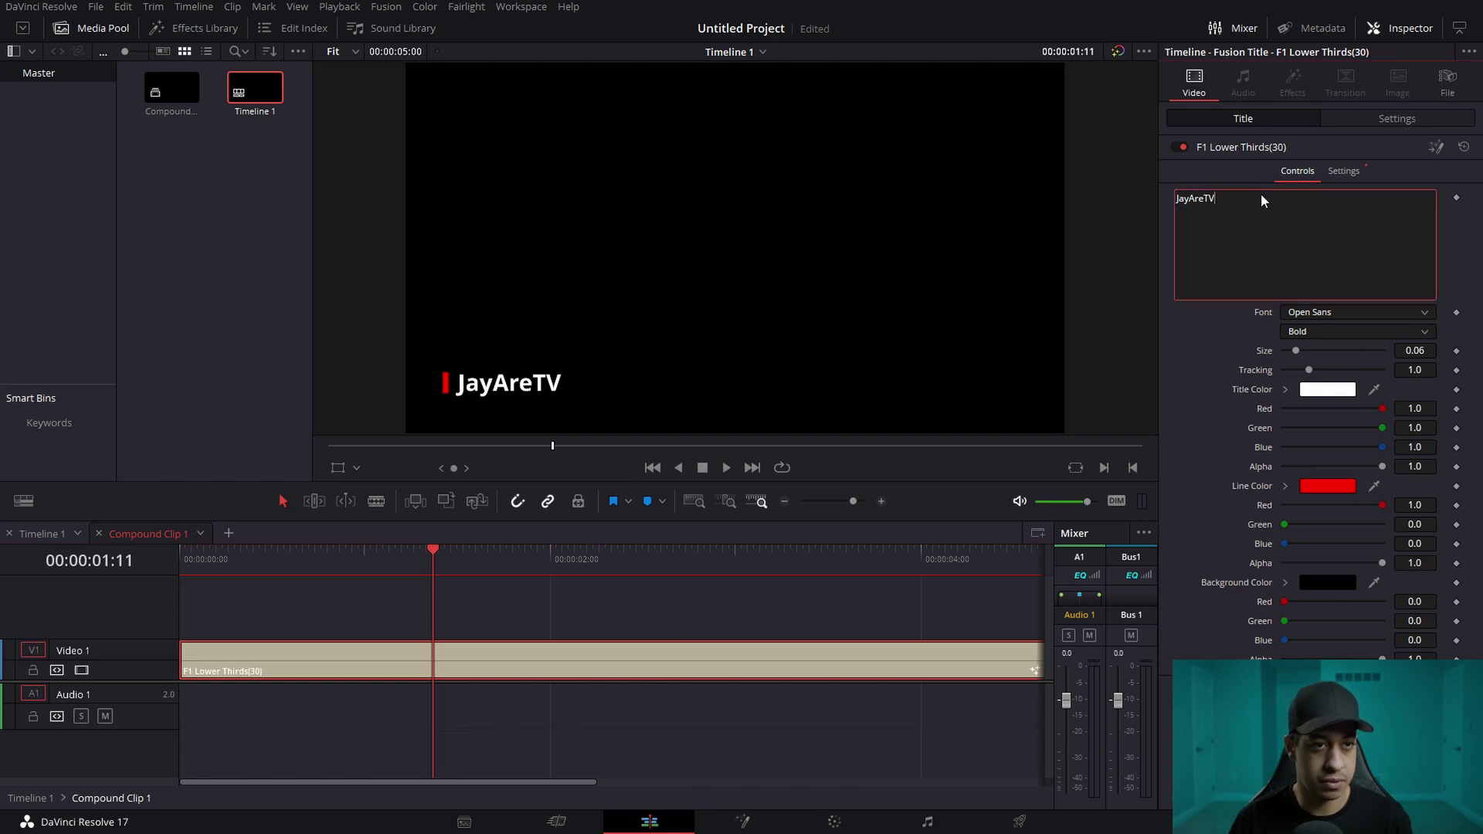
text(1)
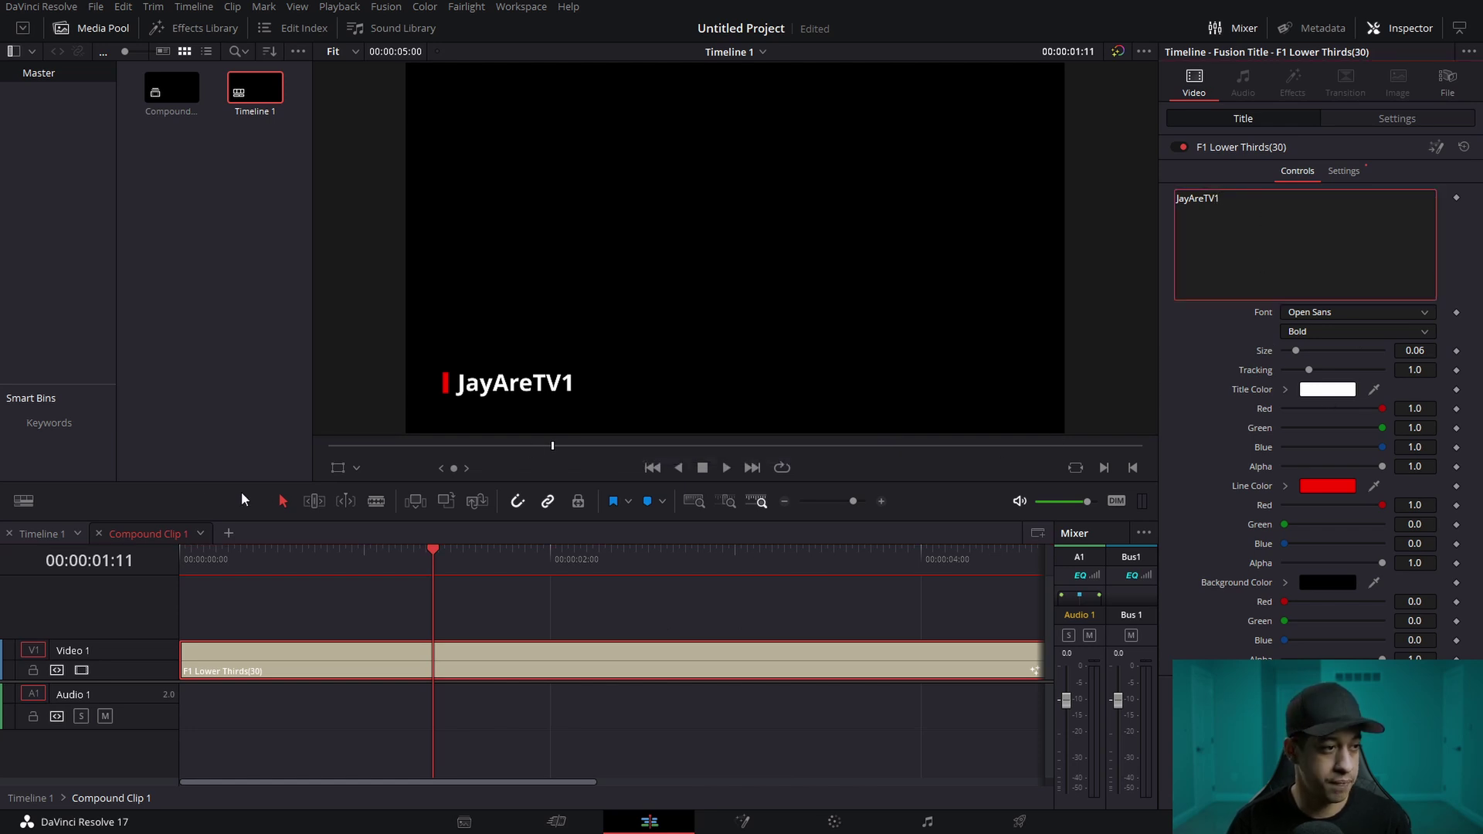
click(53, 531)
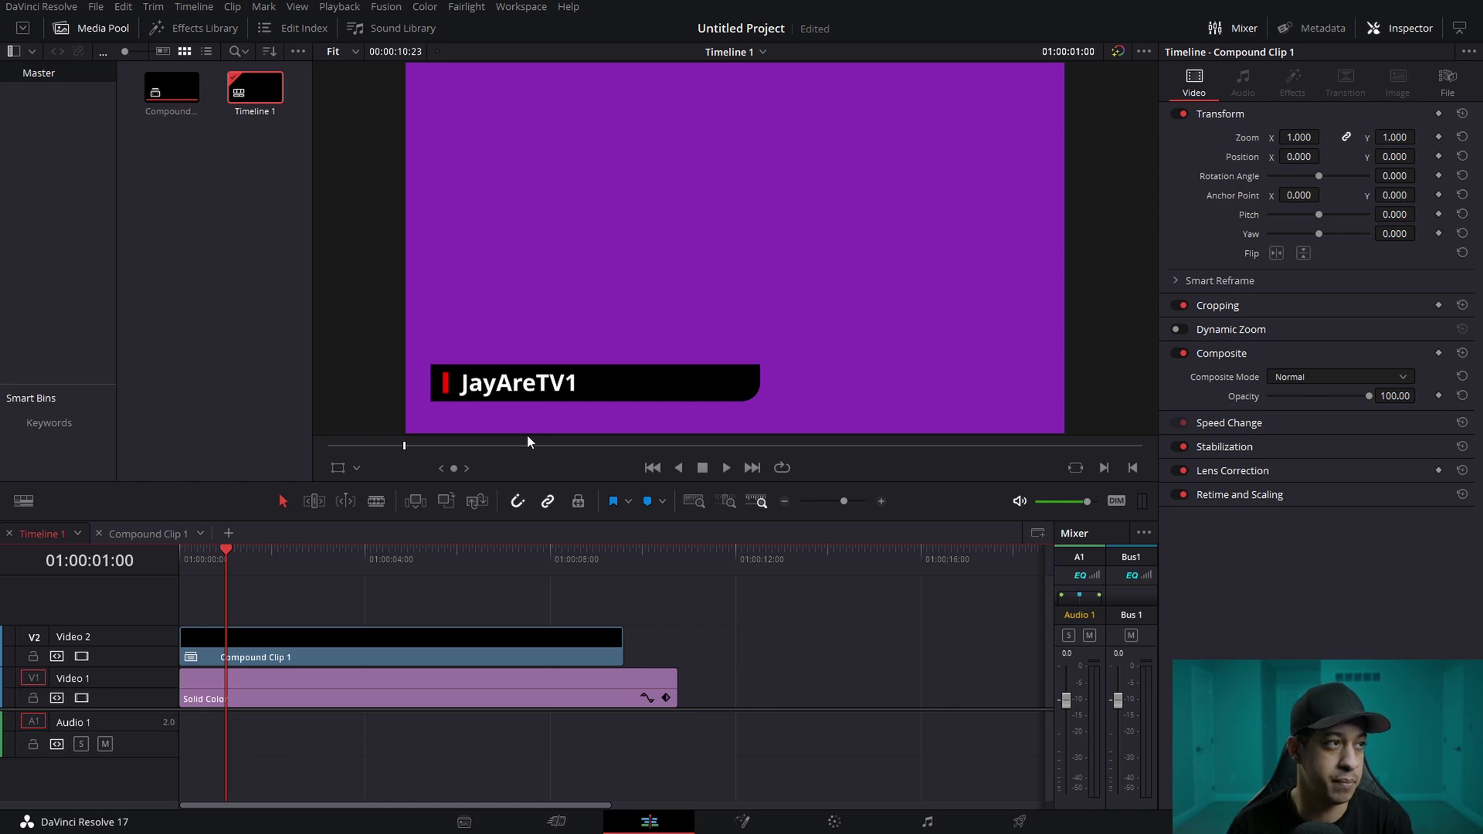
- Search titles for 'f1' and place F1 Lower Thirds on Video 2 after Compound Clip 1
click(199, 28)
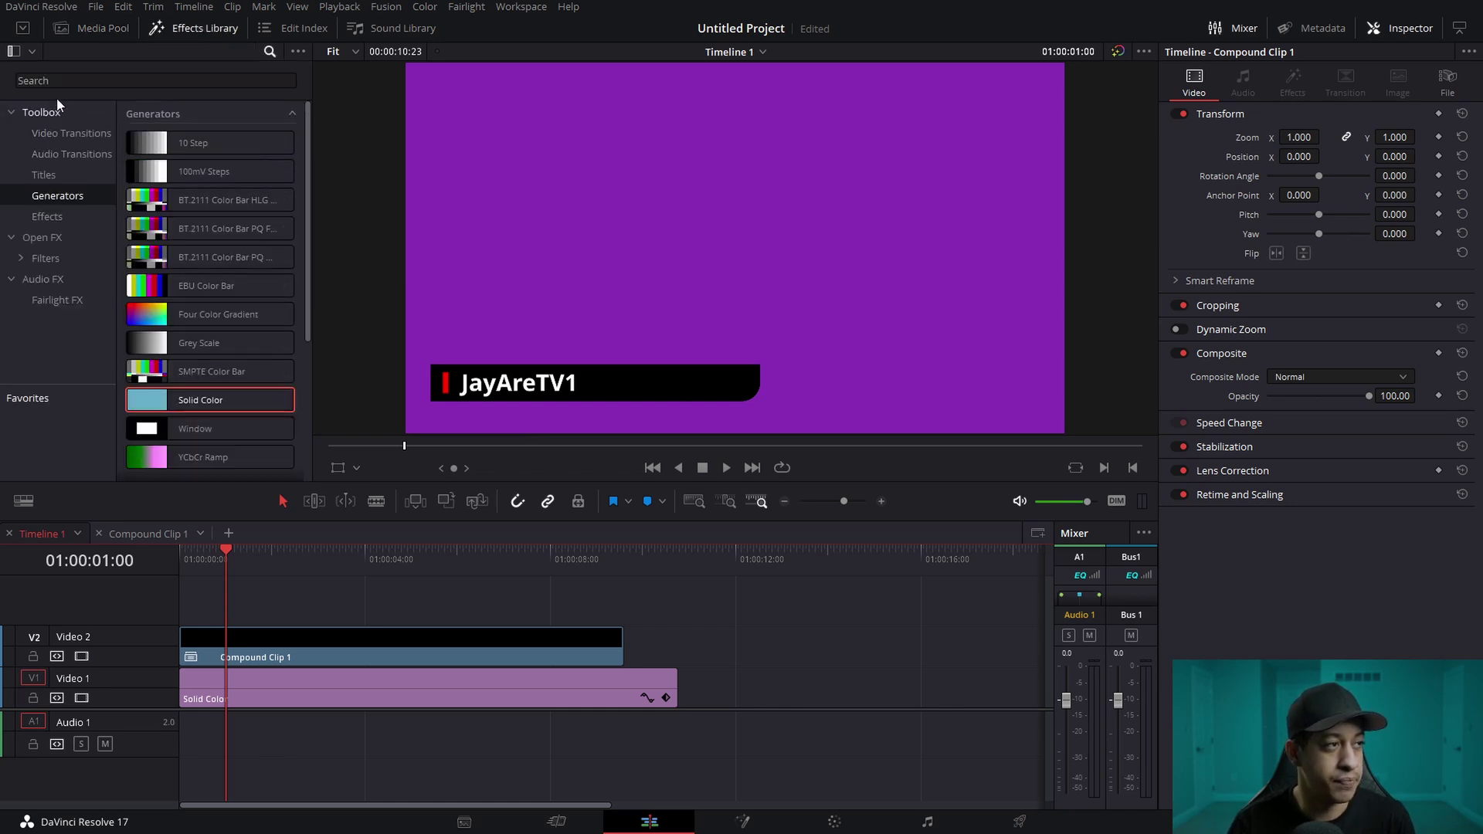
click(45, 175)
click(77, 80)
text(f1)
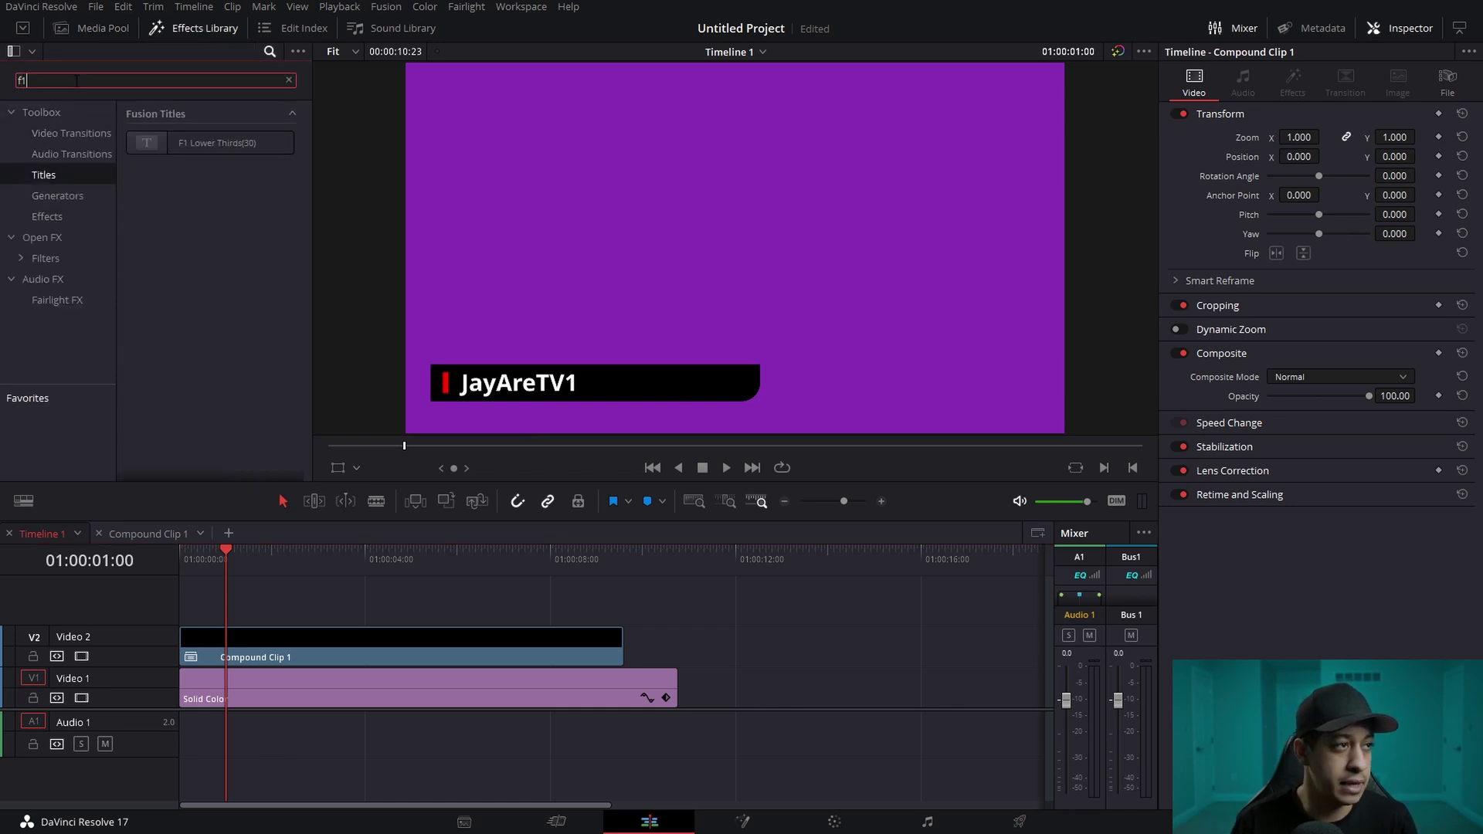
drag(150, 139, 977, 690)
- Set the new title's Line Color to yellow-orange #ffb508
click(787, 568)
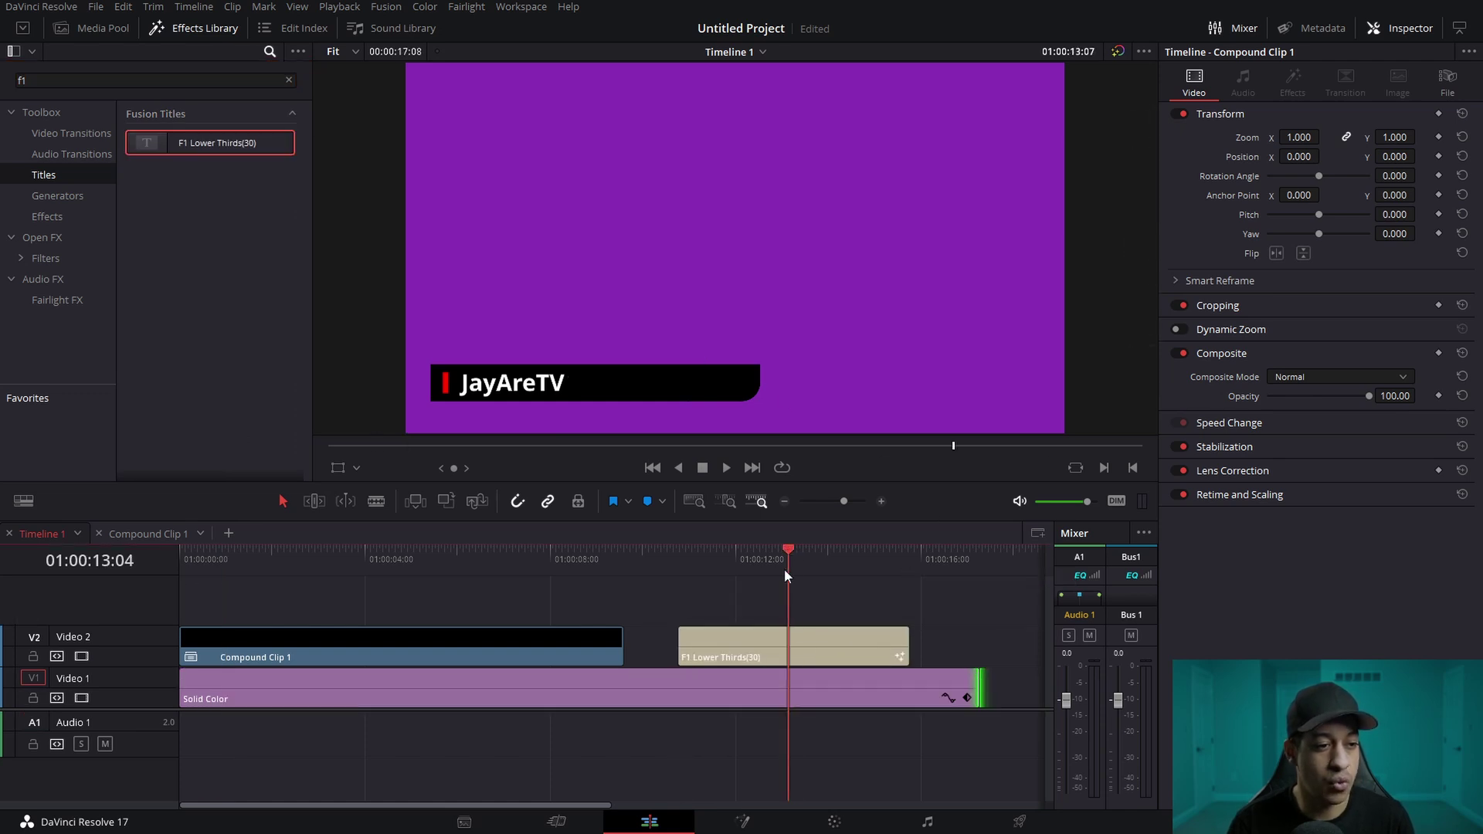
click(1327, 485)
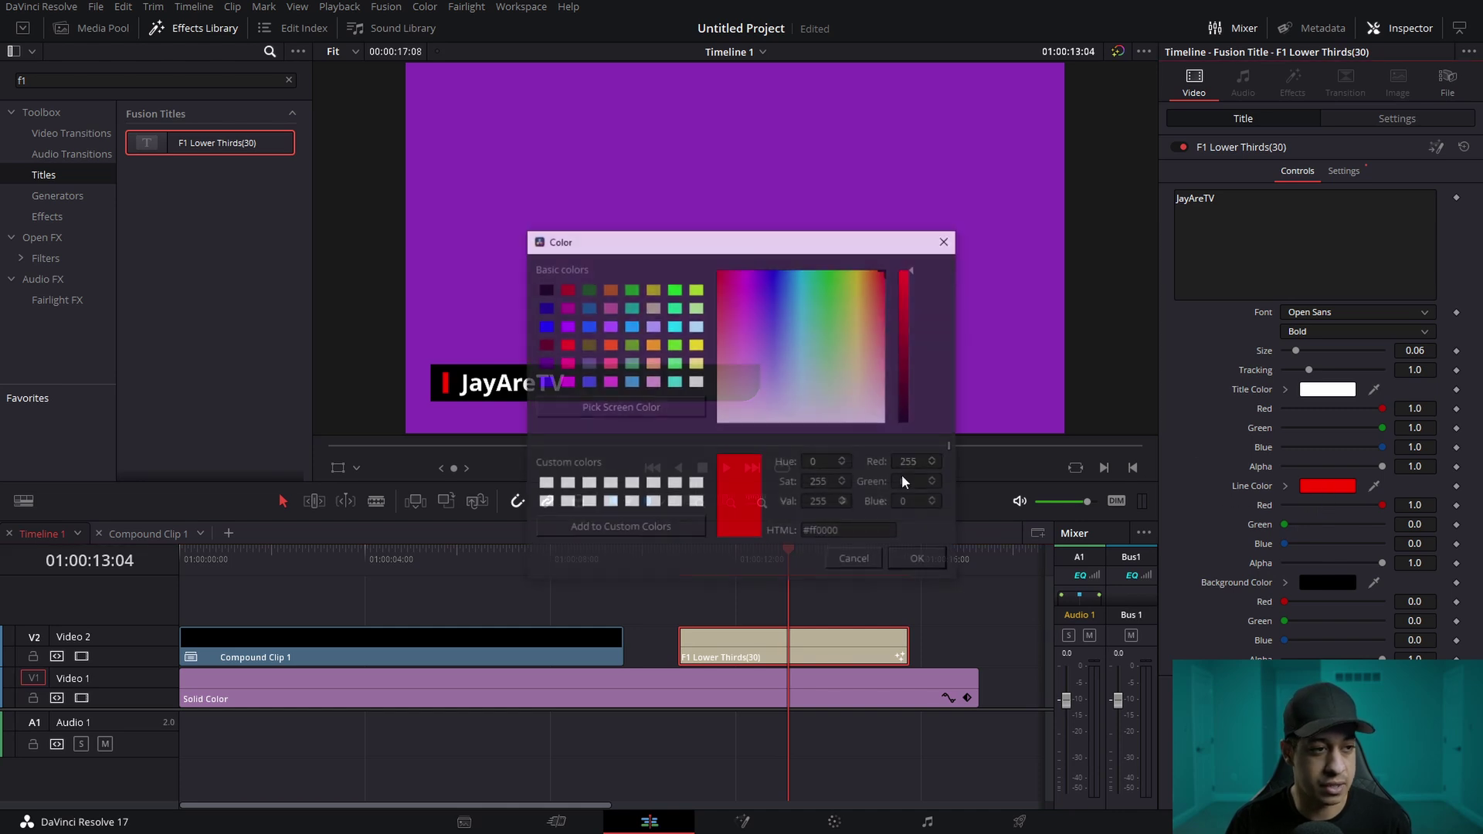
click(808, 346)
click(866, 275)
click(866, 275)
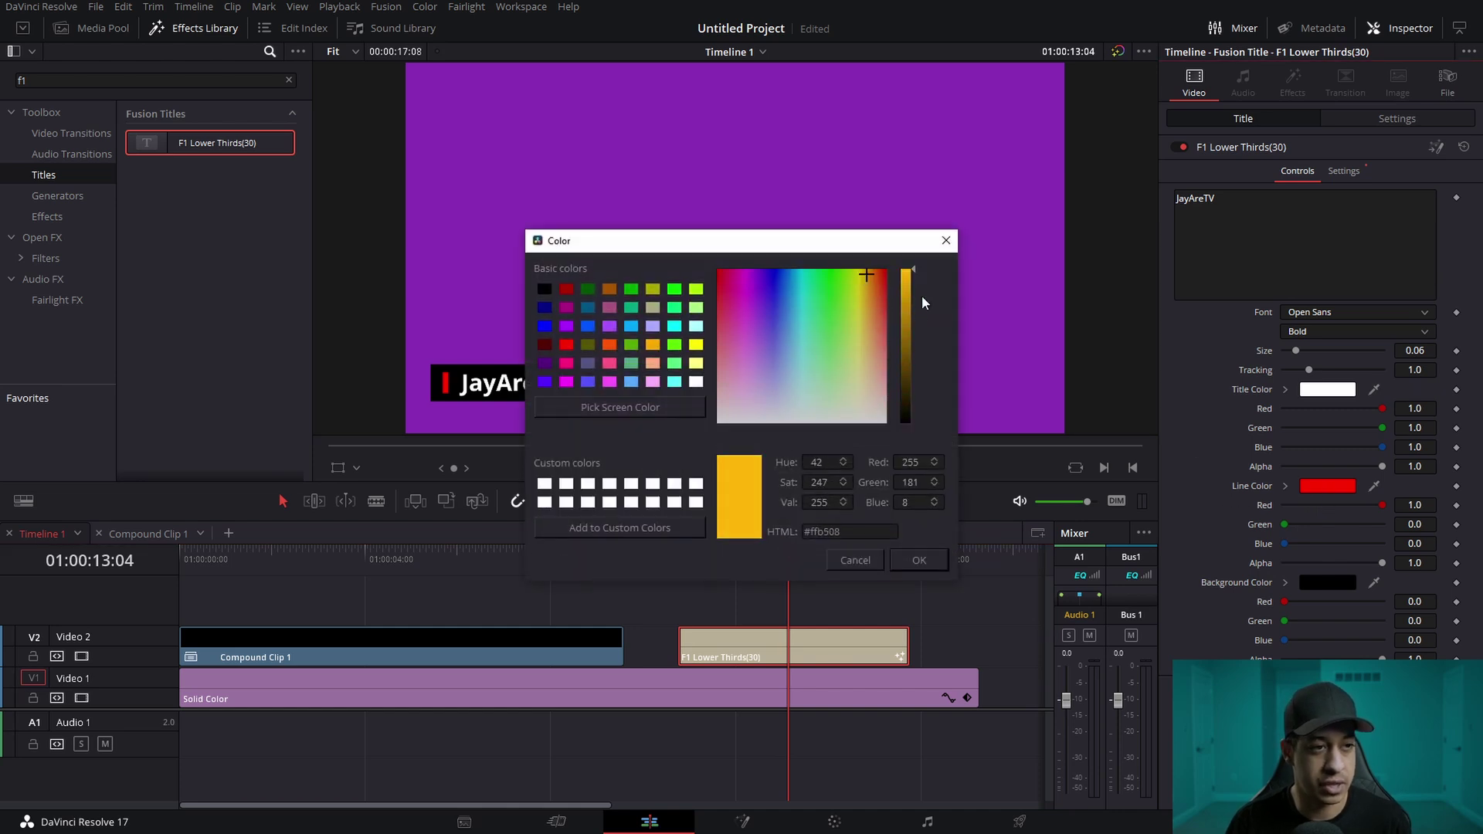
click(919, 562)
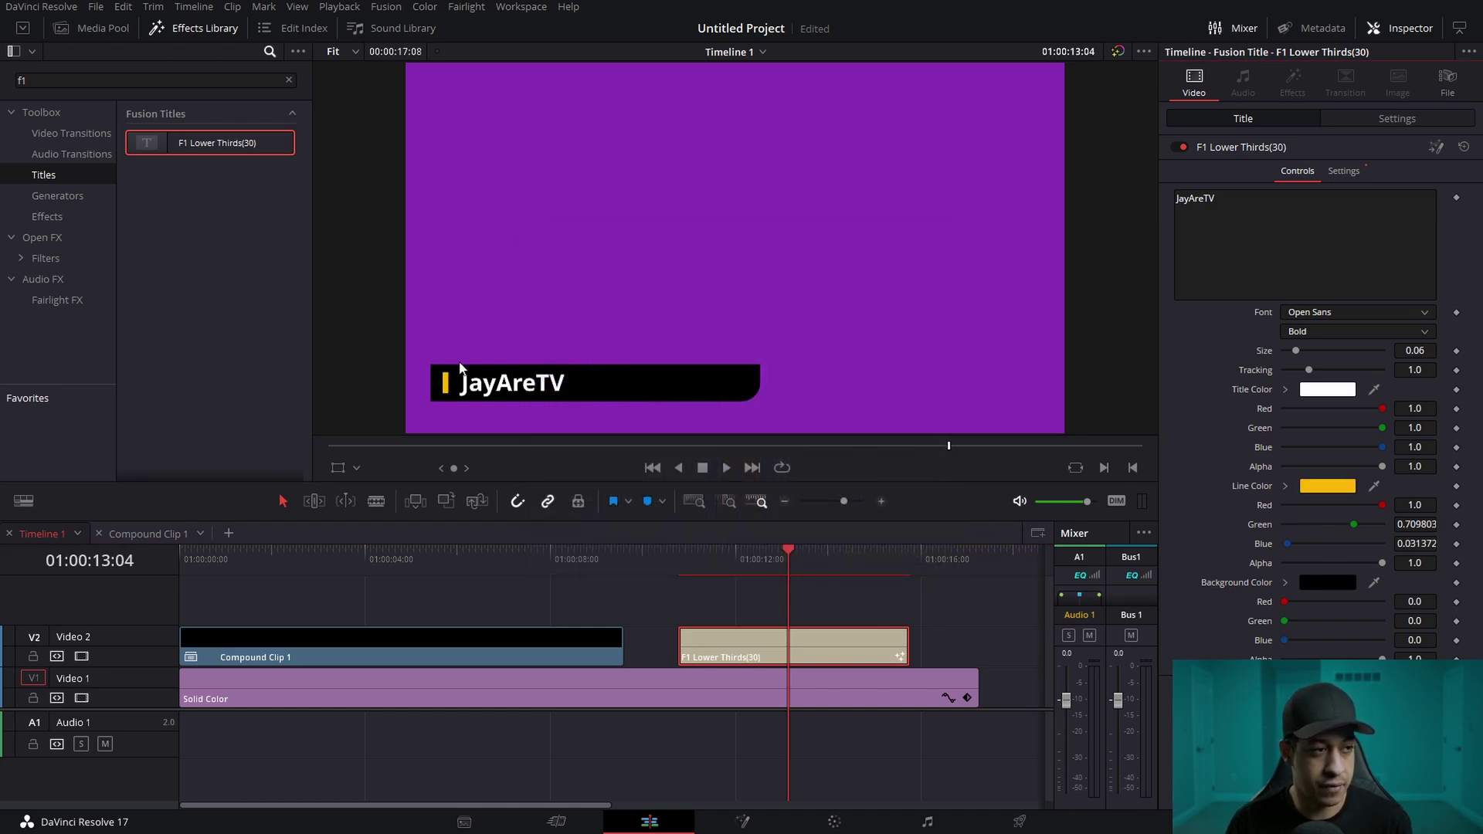
- Nest the title into Compound Clip 2
drag(514, 804, 623, 584)
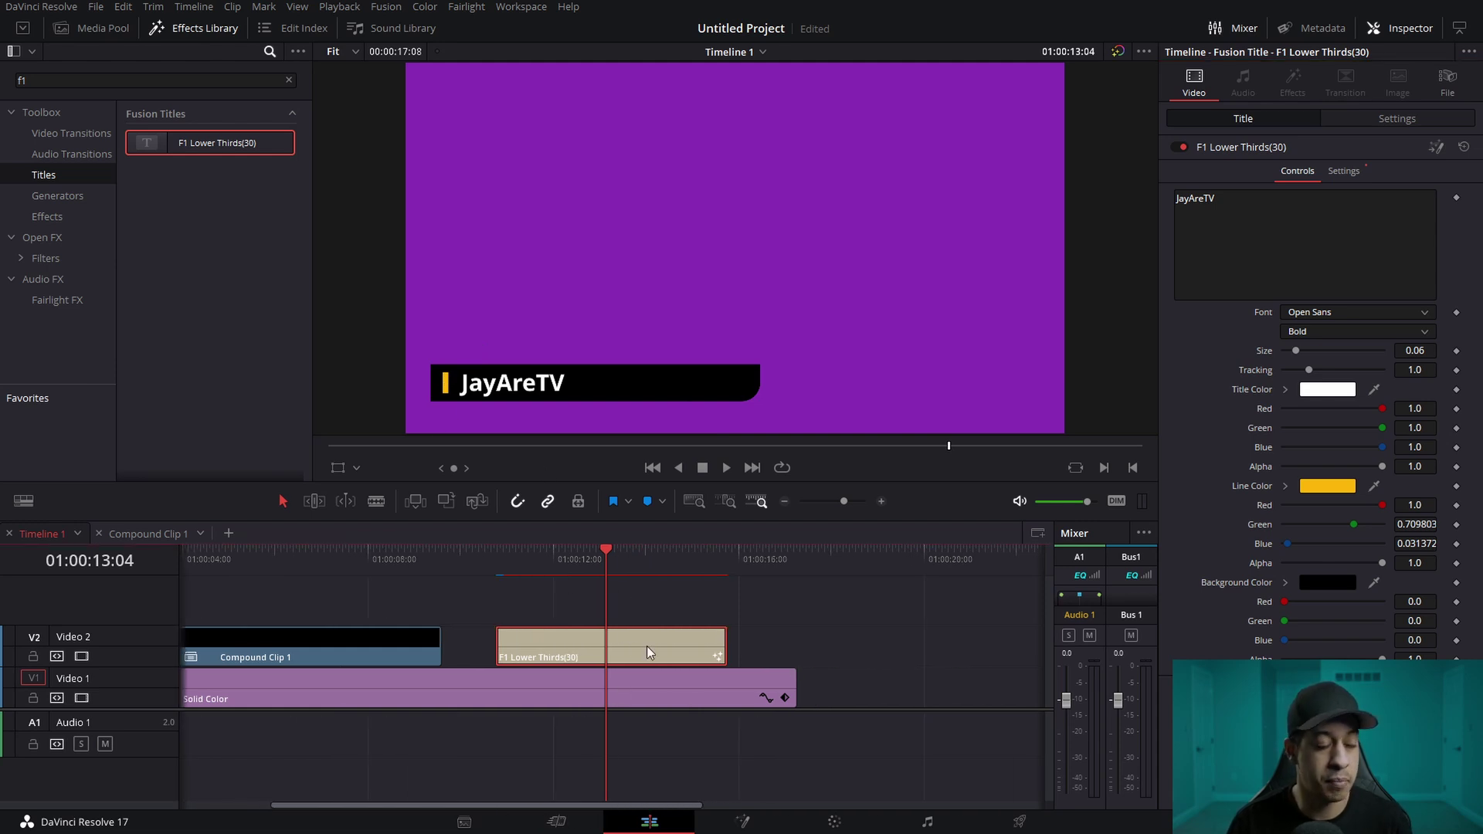
right_click(666, 649)
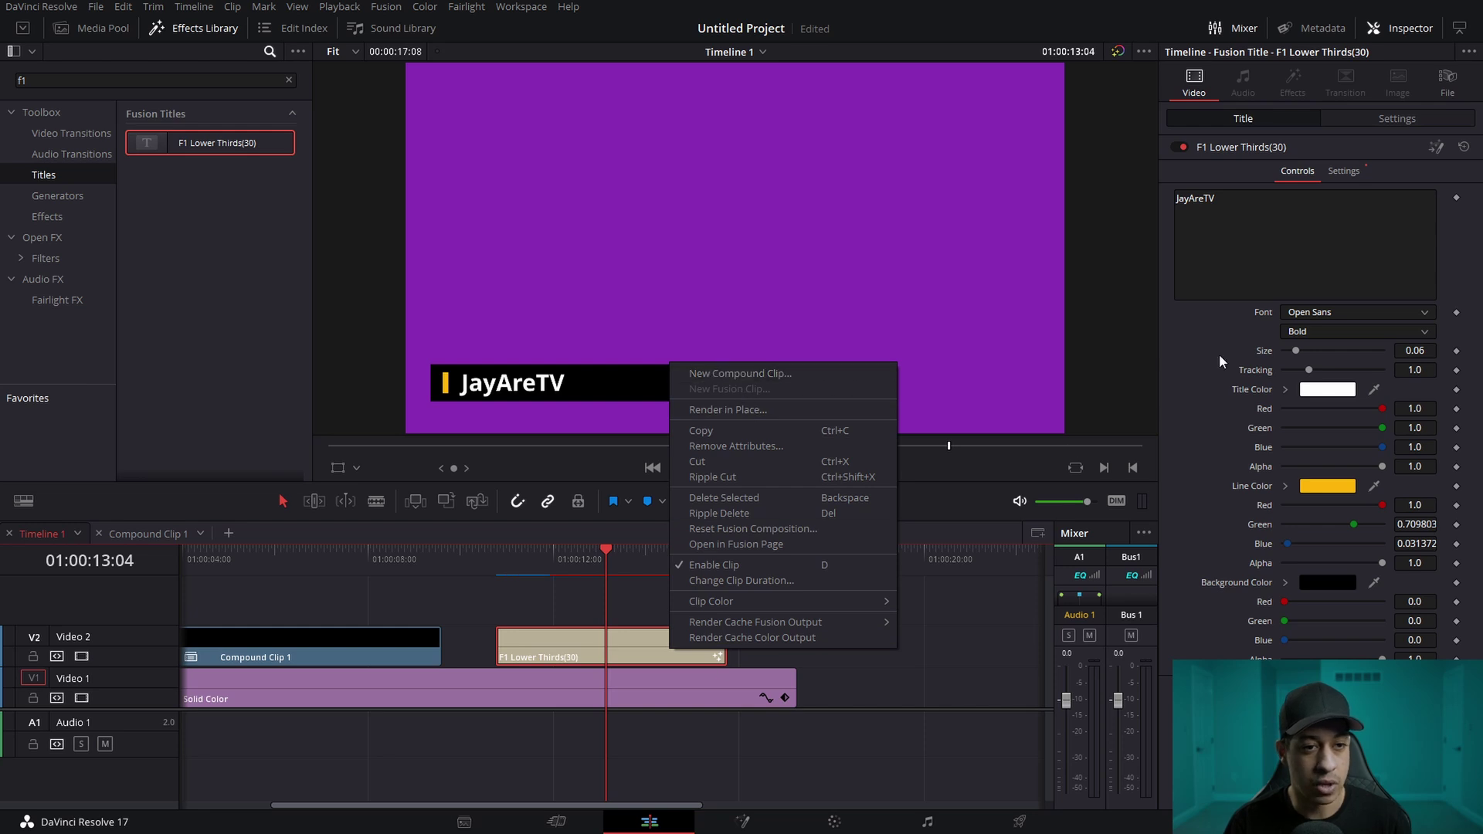
click(722, 373)
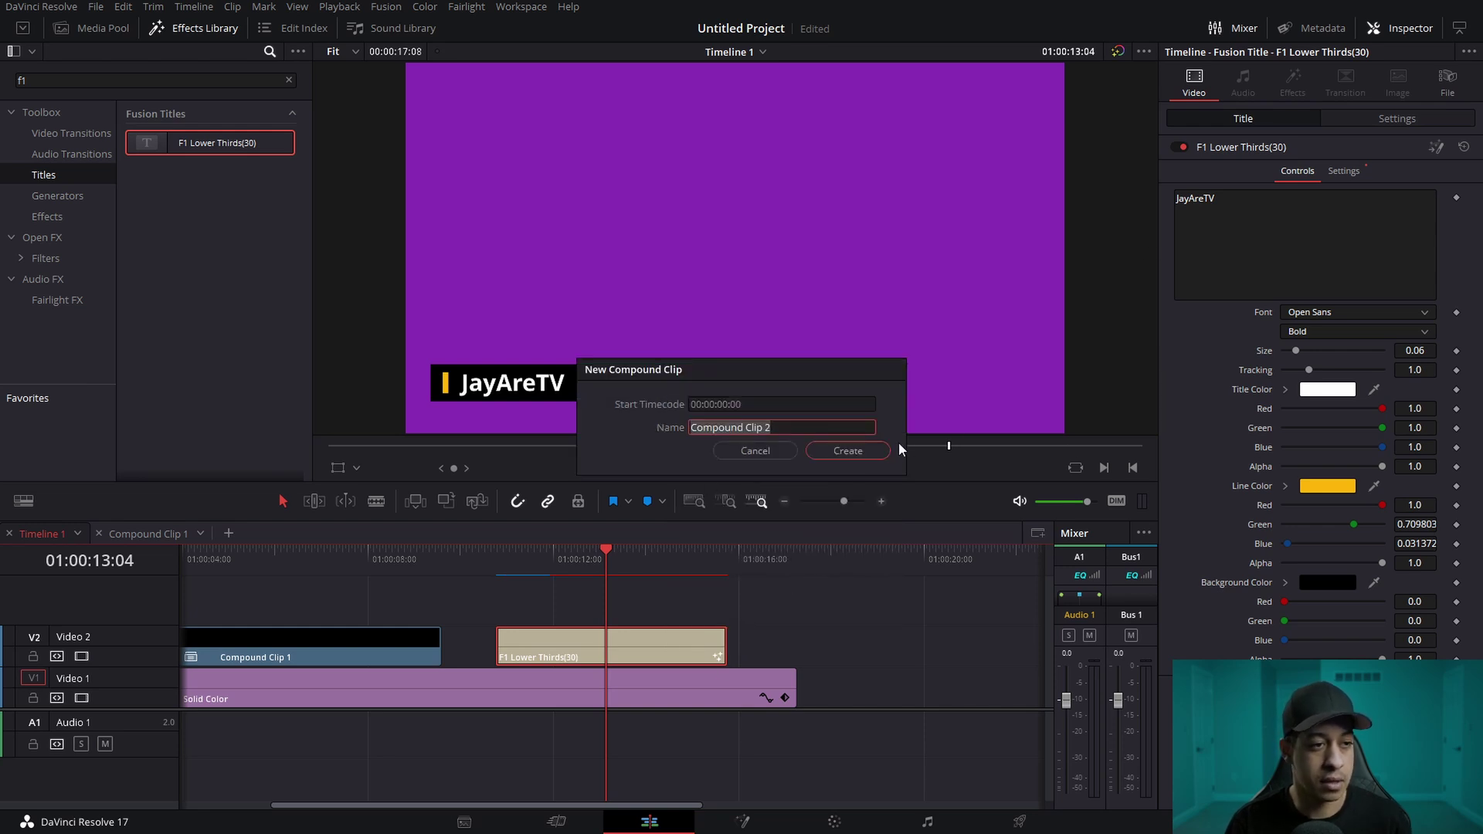
click(878, 454)
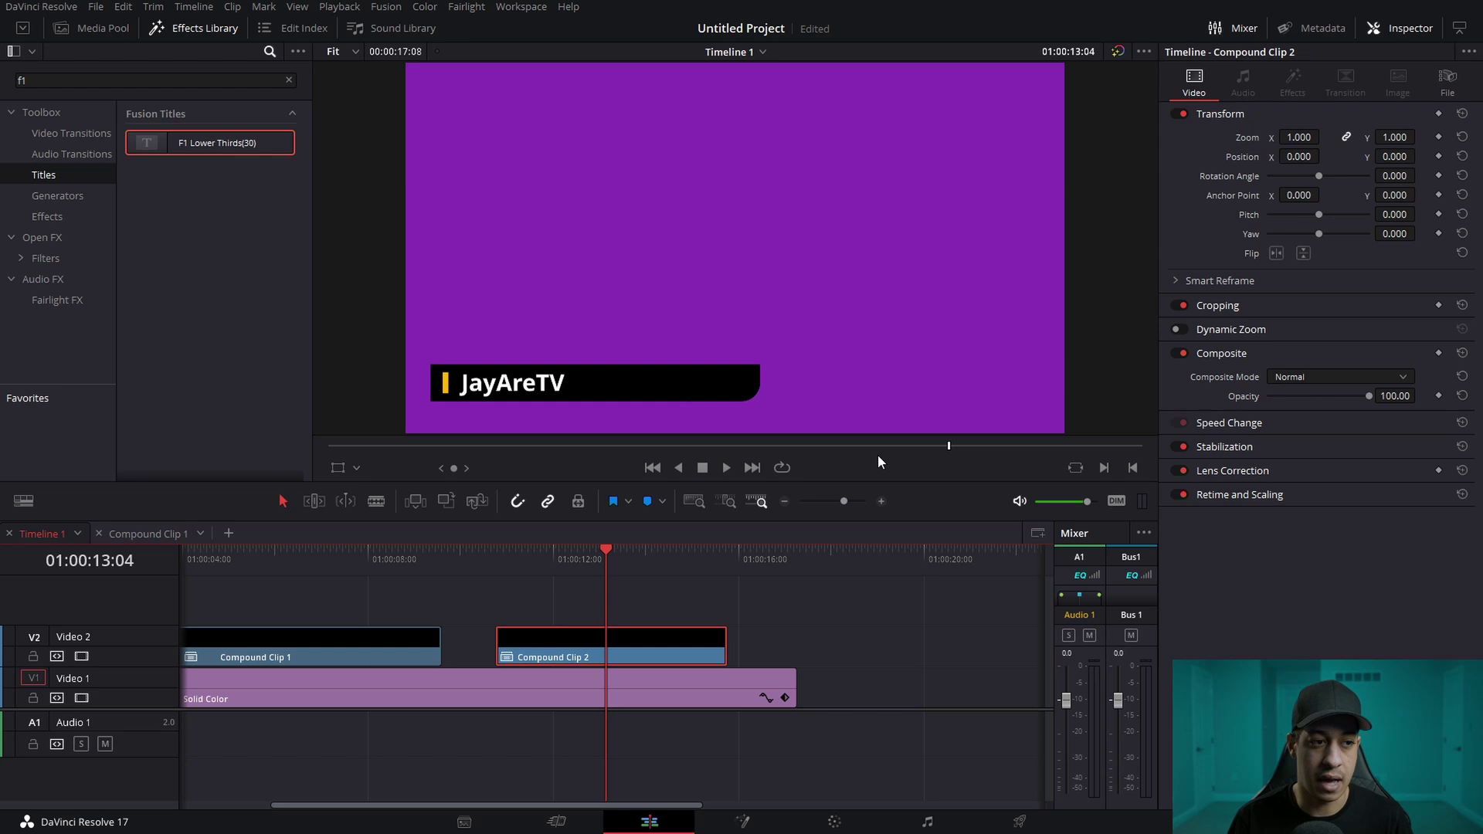
mouse_move(596, 562)
mouse_down()
mouse_move(567, 595)
mouse_move(604, 585)
mouse_up()
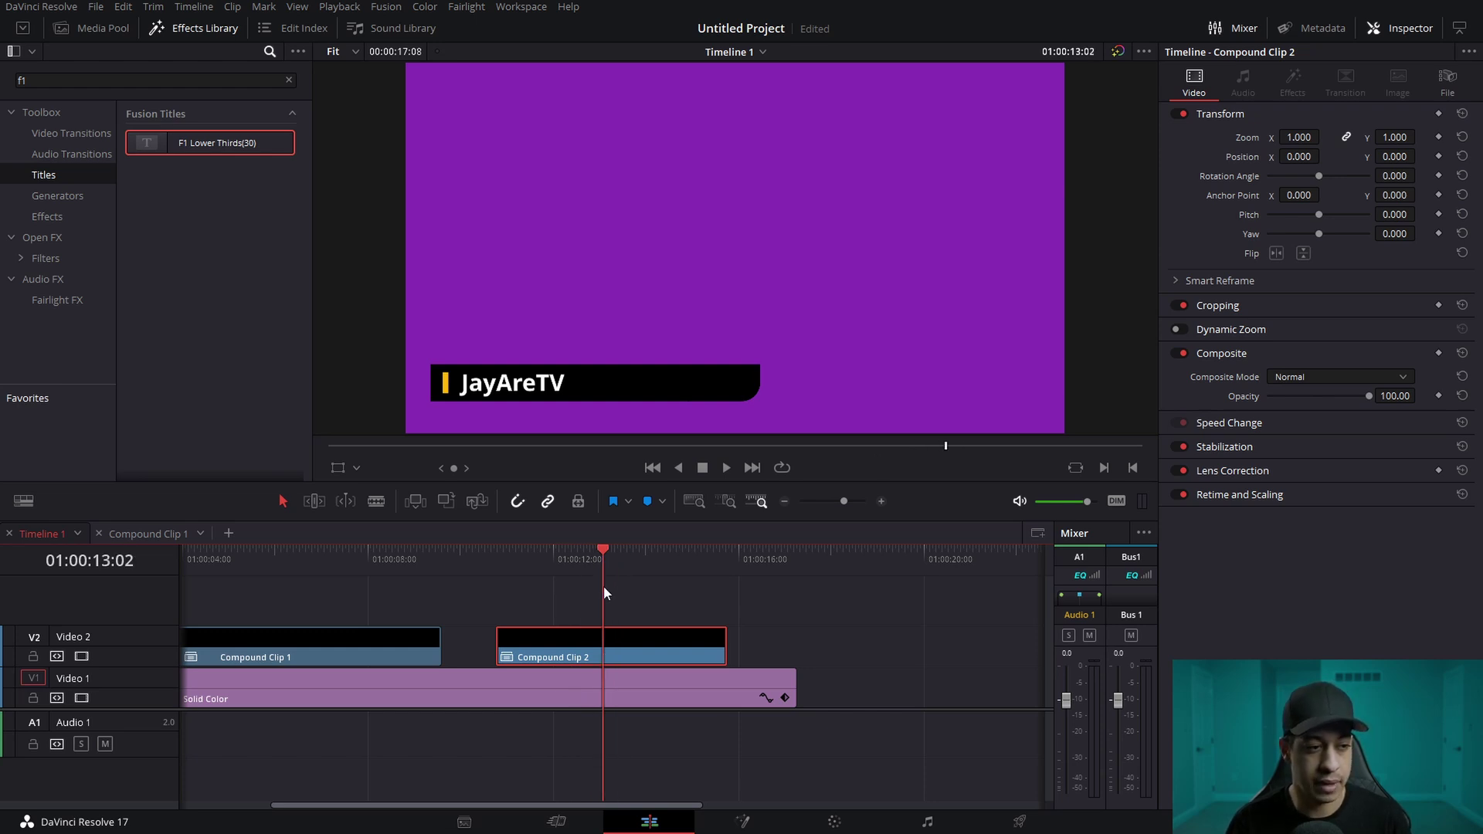
- Lengthen the purple background and add a third F1 Lower Thirds on Video 2 after Compound Clip 2
drag(797, 695, 1023, 695)
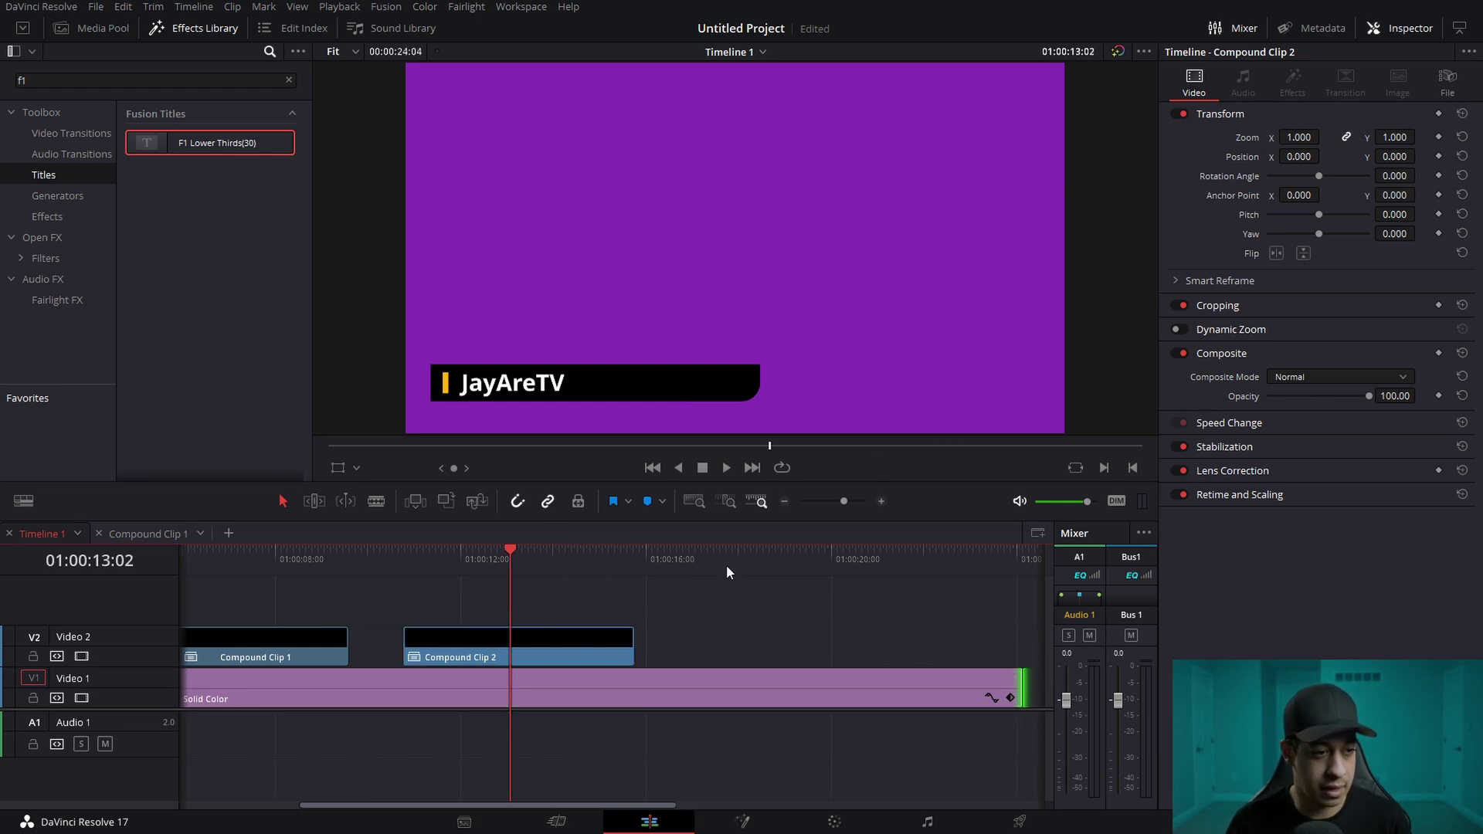
drag(158, 140, 720, 641)
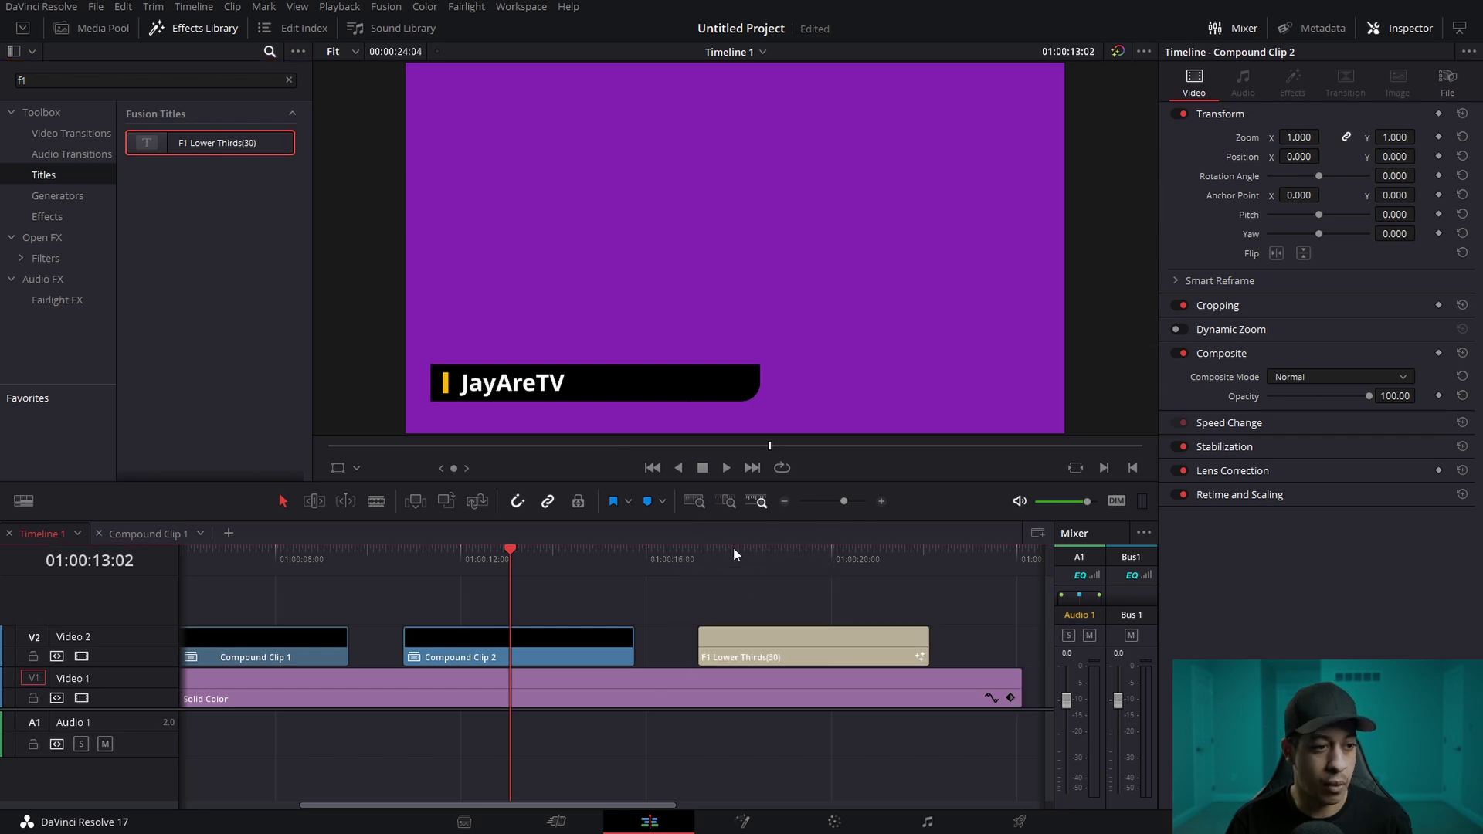
drag(678, 569, 675, 568)
click(767, 658)
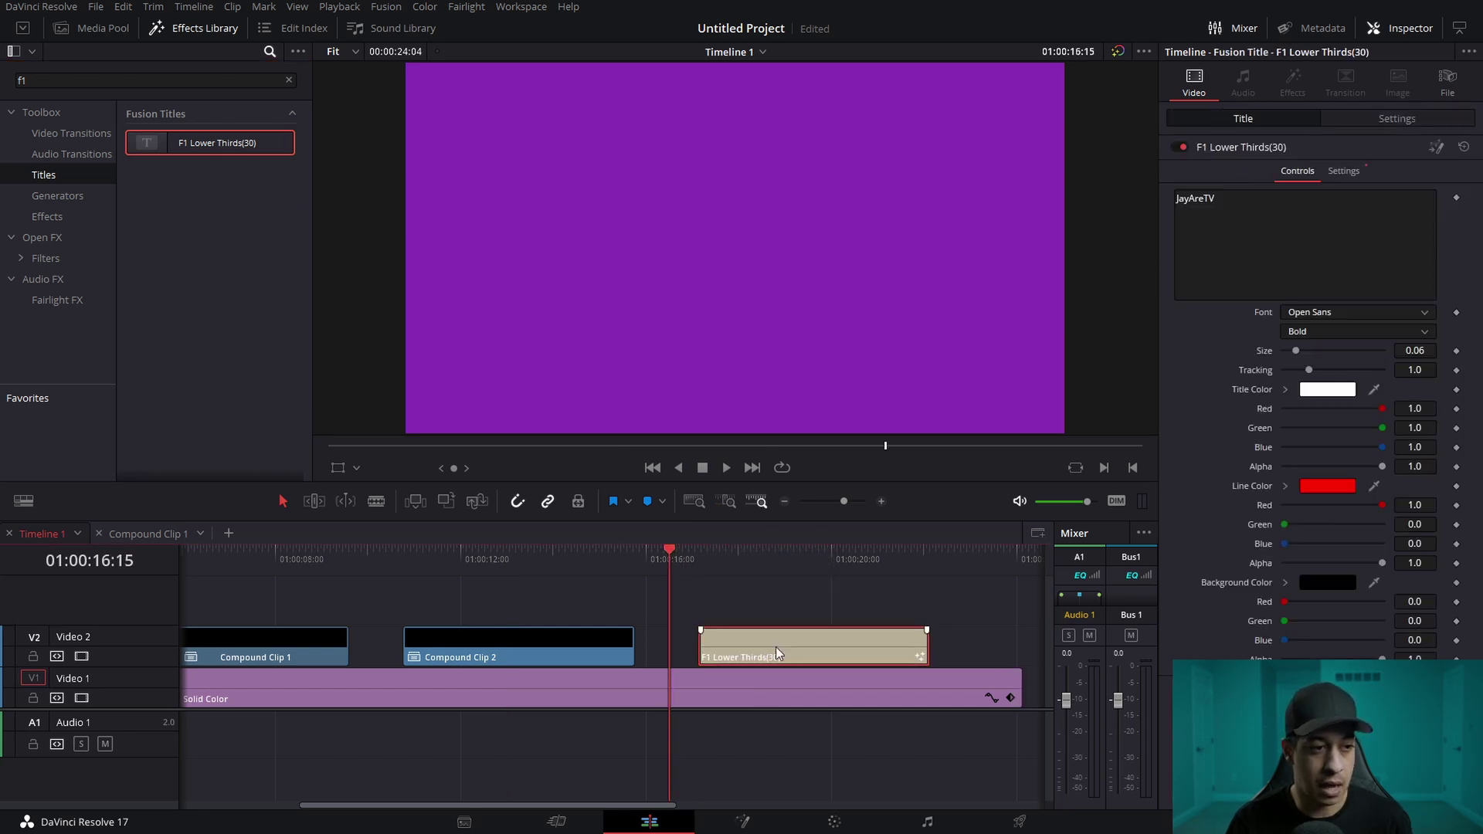
- Play back the third title's lower-third animation from its start
click(339, 7)
mouse_move(434, 83)
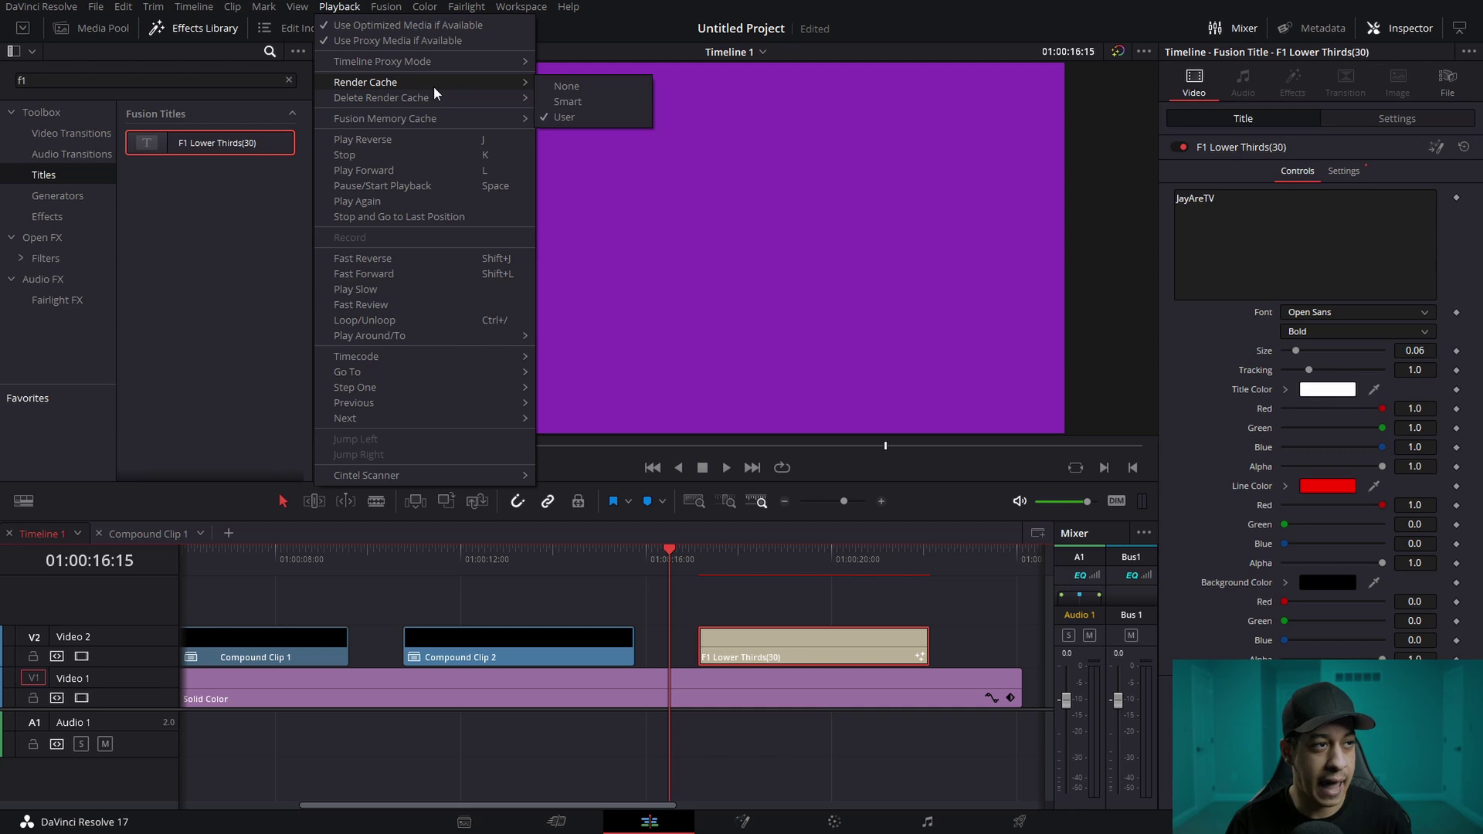
click(655, 565)
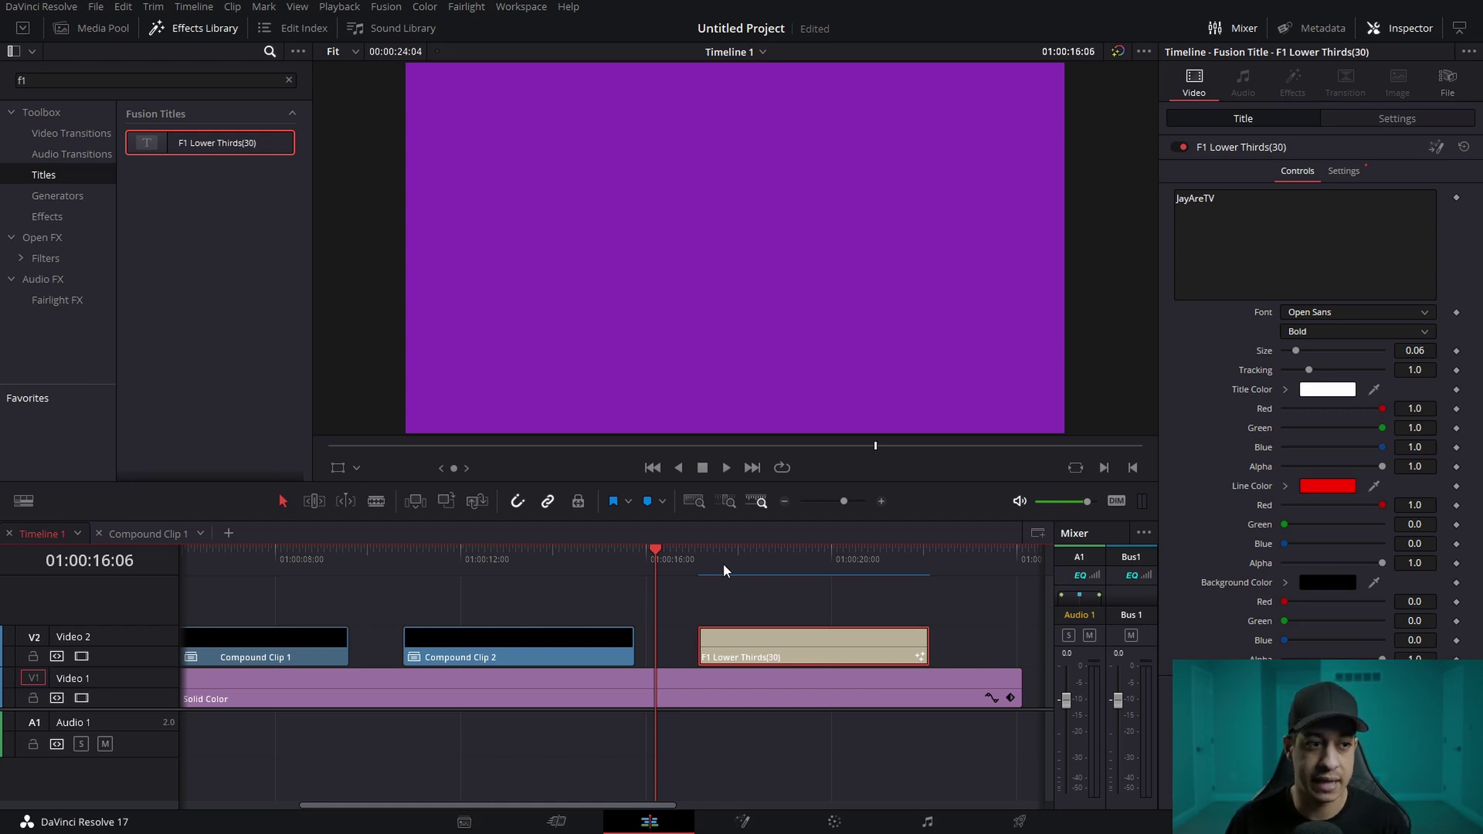
click(702, 554)
key(space)
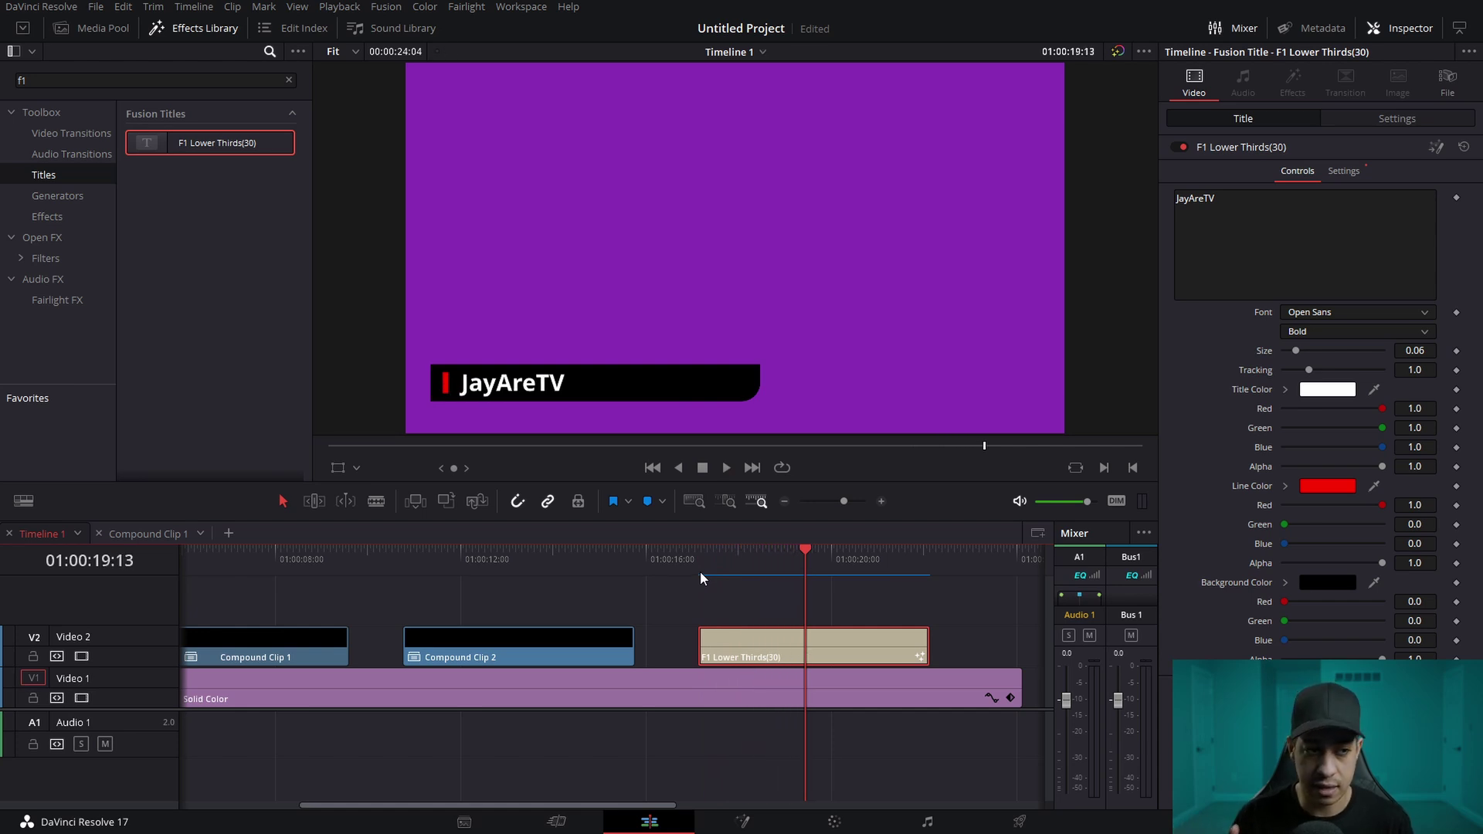
right_click(766, 638)
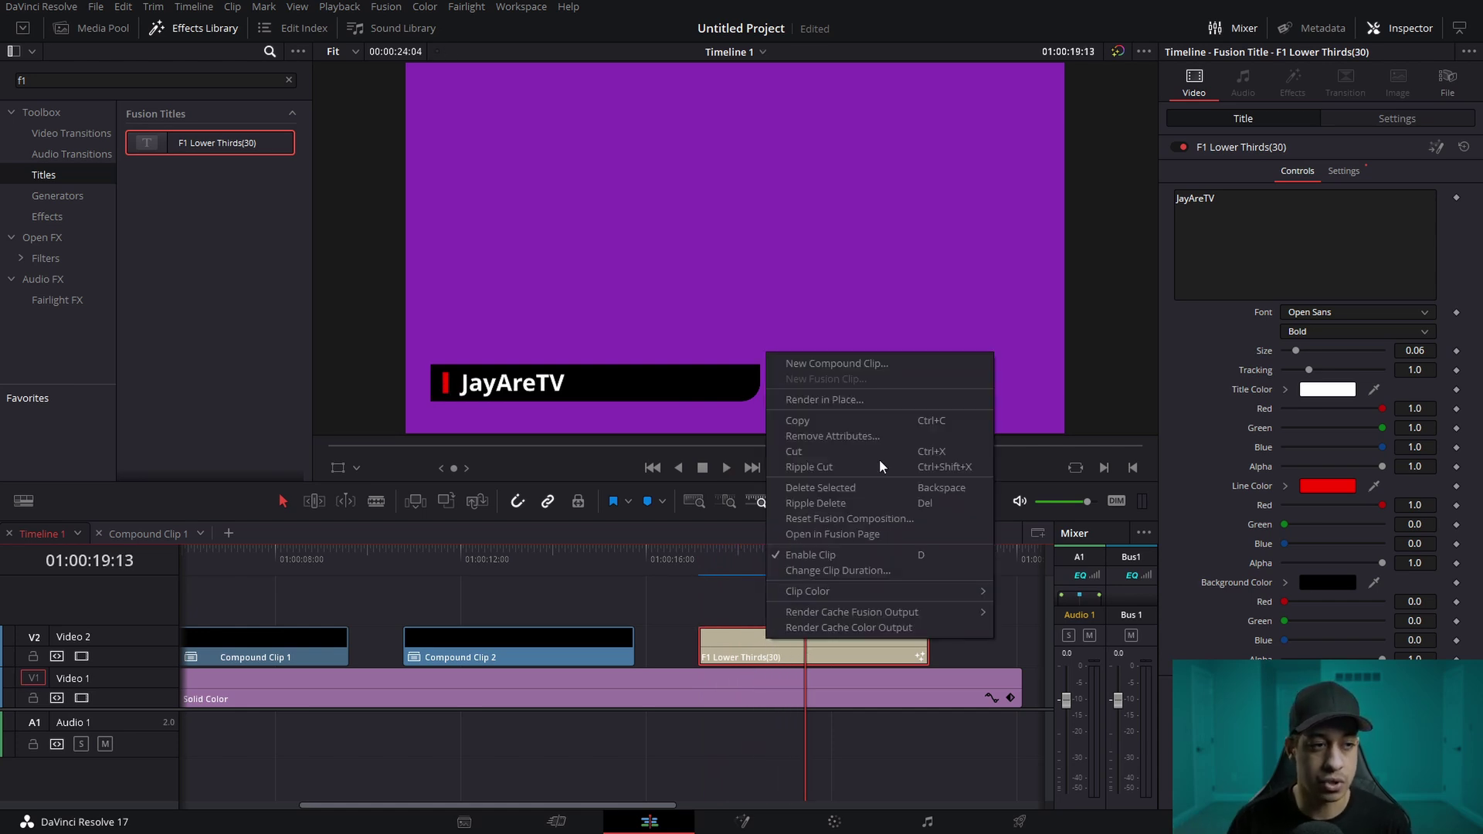
- Turn the third title into Compound Clip 3 and open it as its own timeline
click(906, 358)
key(Return)
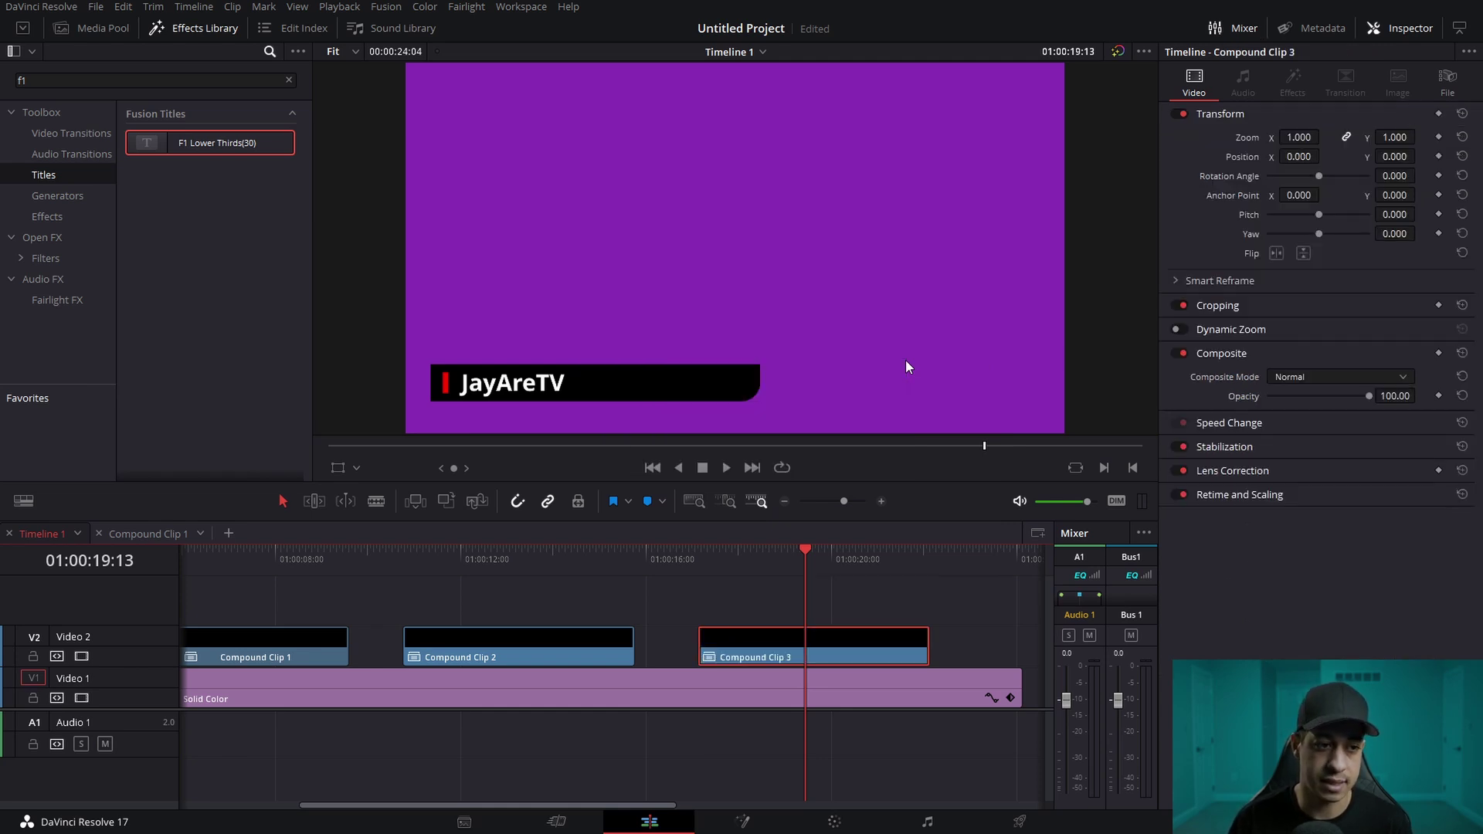
right_click(780, 648)
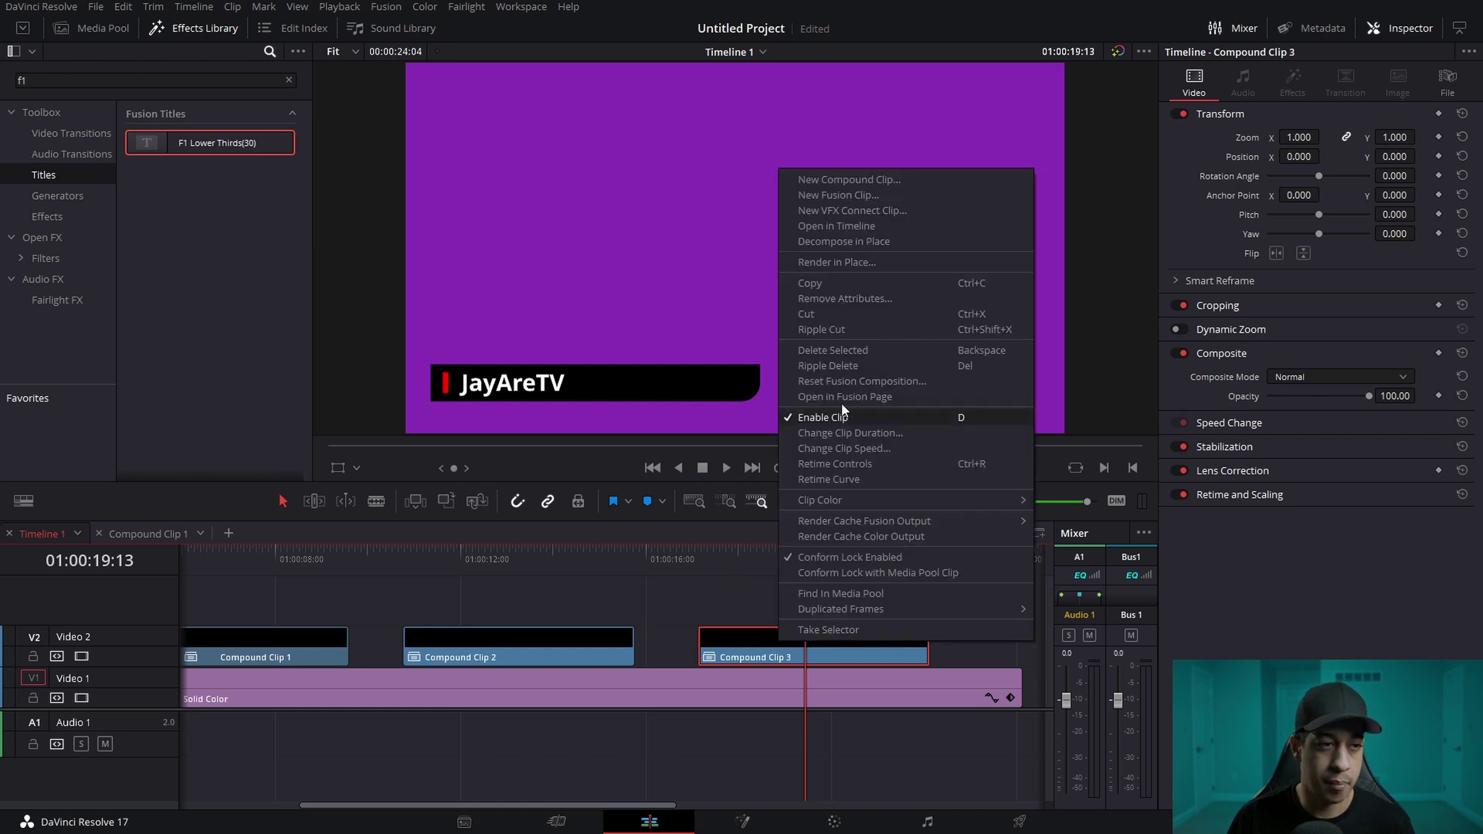
click(836, 228)
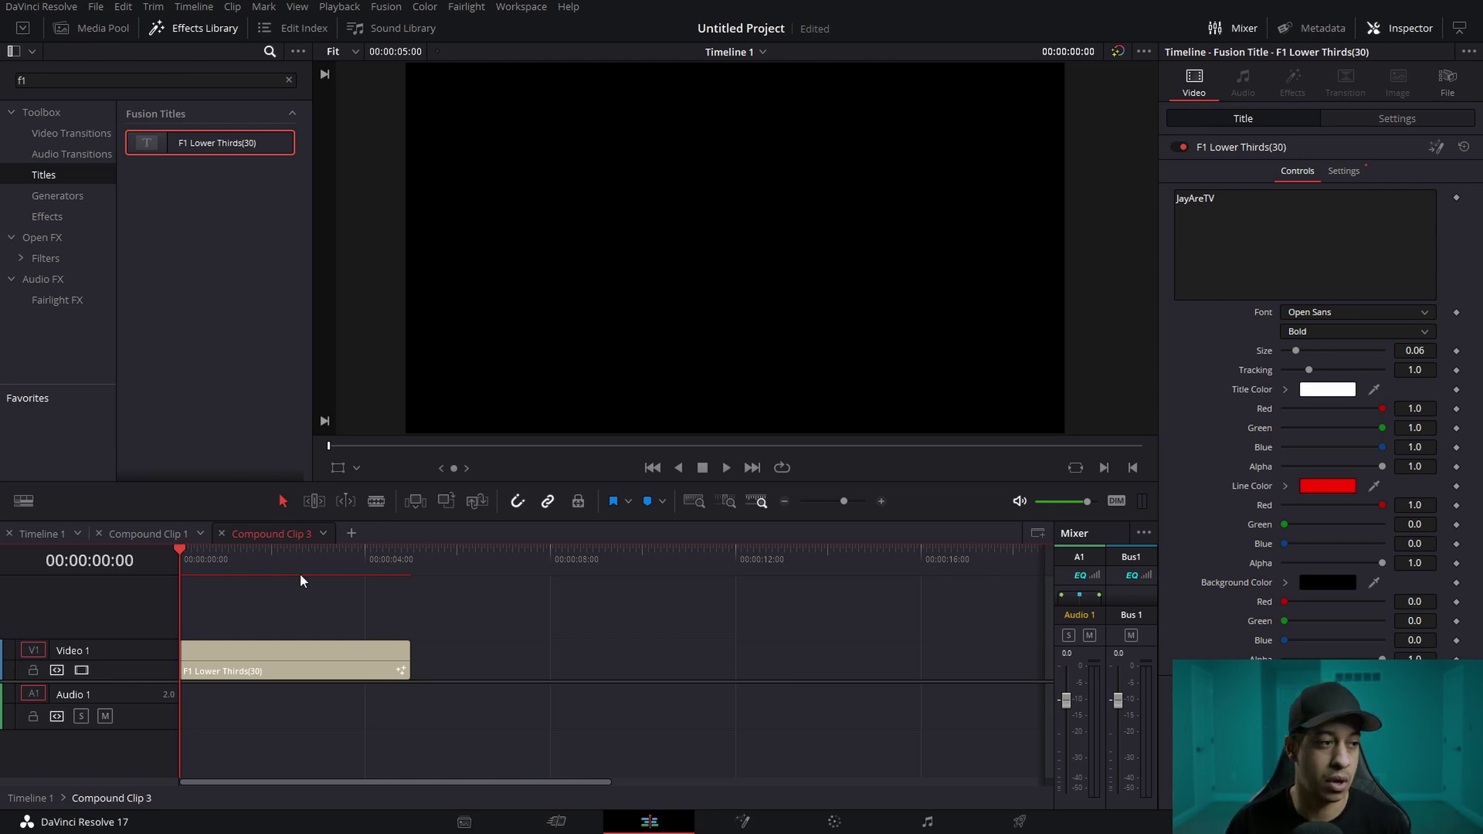
- Check Compound Clip 3 via its tab, then settle on Timeline 1 with Compound Clip 3 selected
mouse_move(262, 559)
mouse_down()
mouse_move(313, 568)
mouse_move(261, 559)
mouse_up()
click(38, 534)
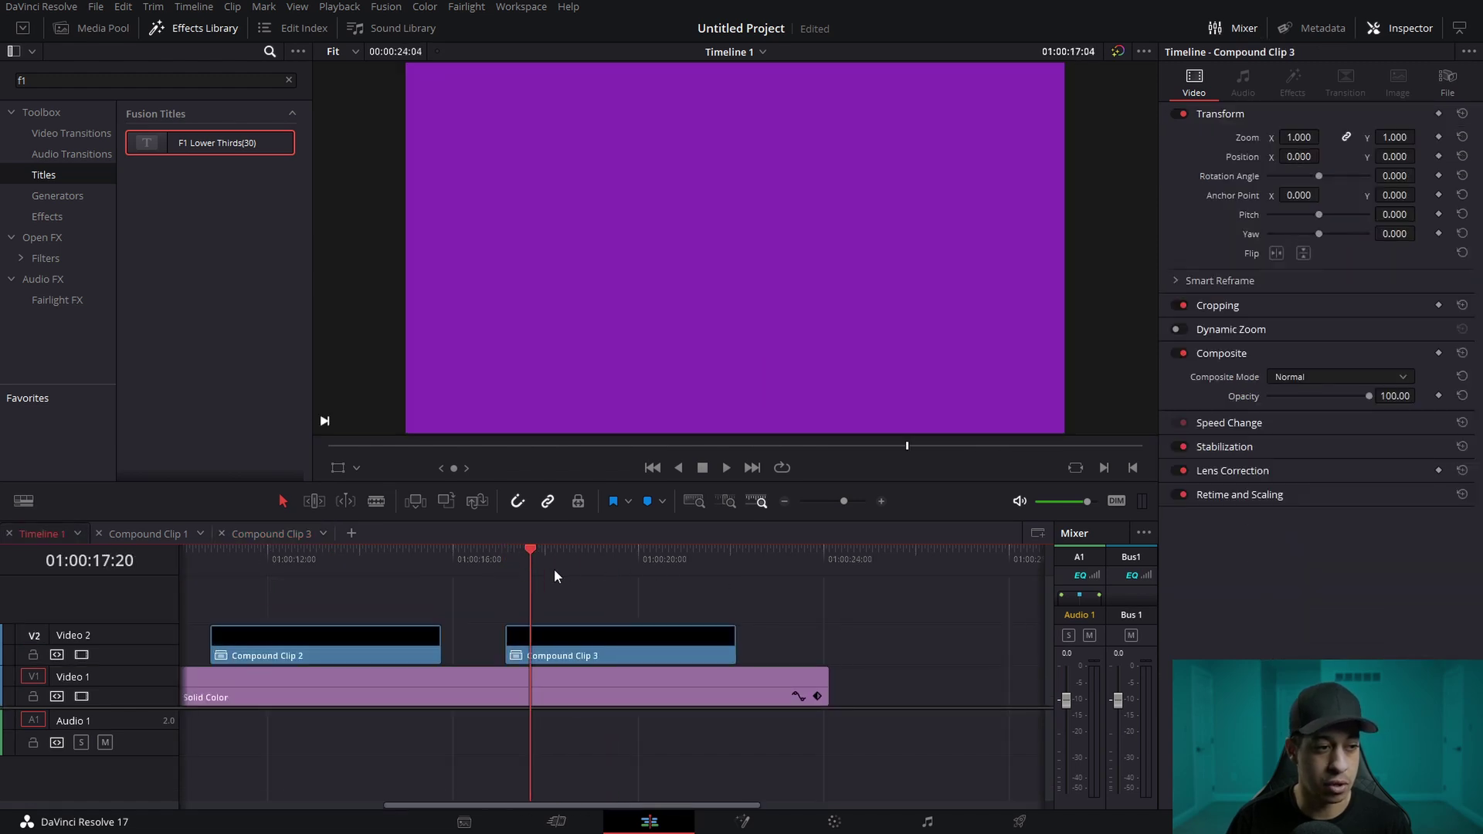
drag(646, 581, 586, 587)
click(625, 658)
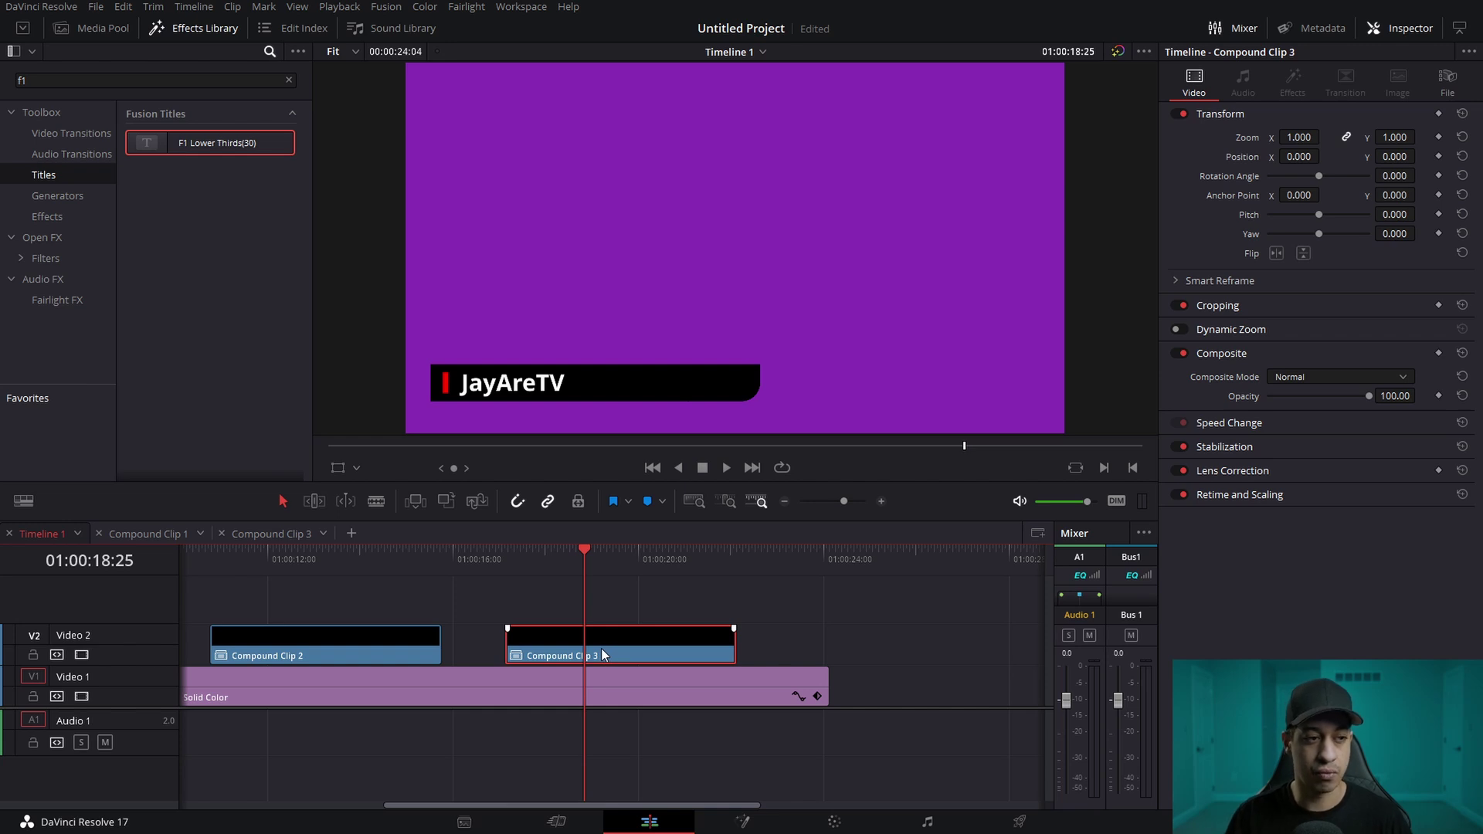
click(278, 536)
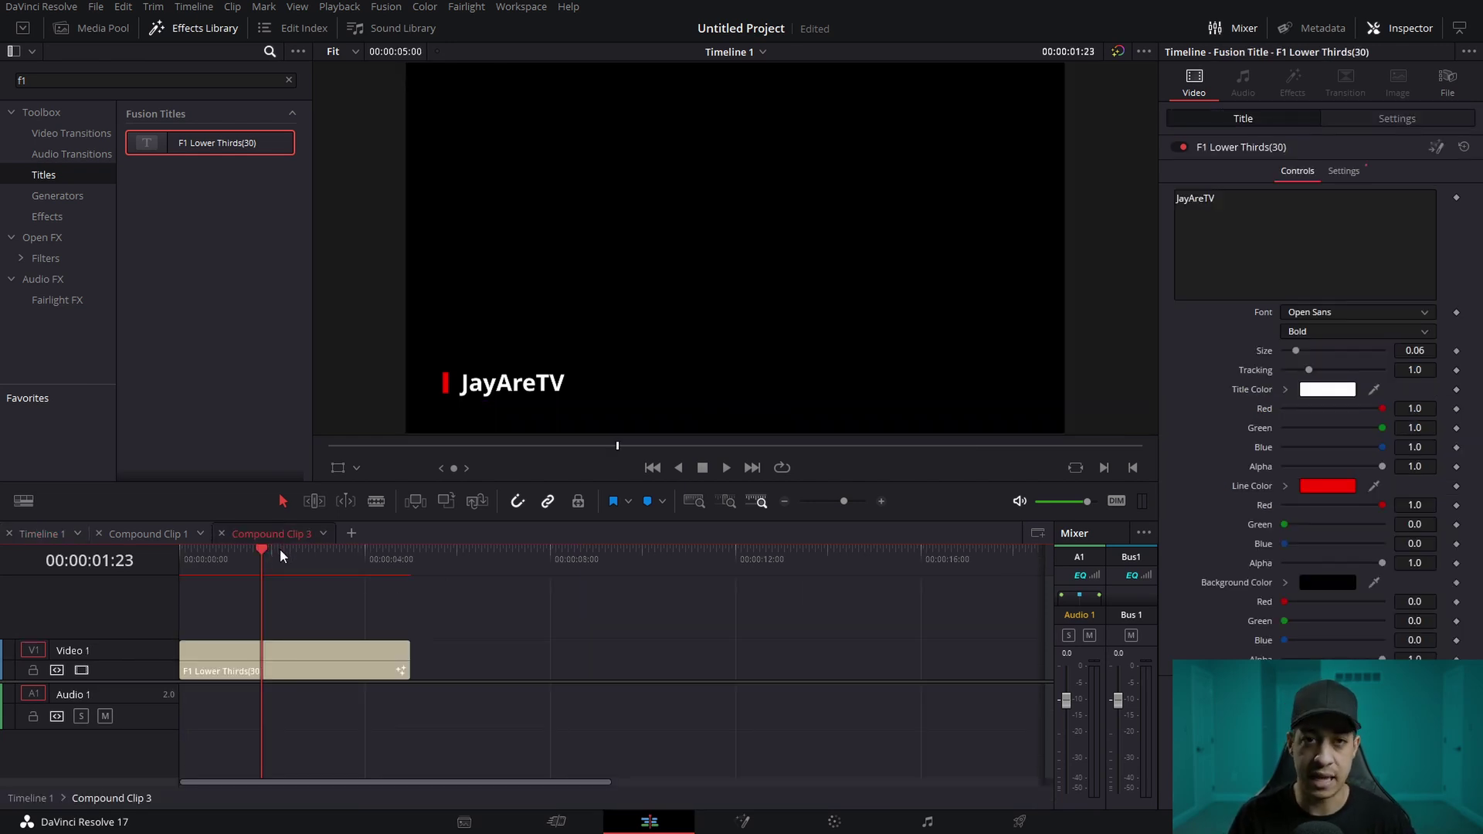
click(34, 533)
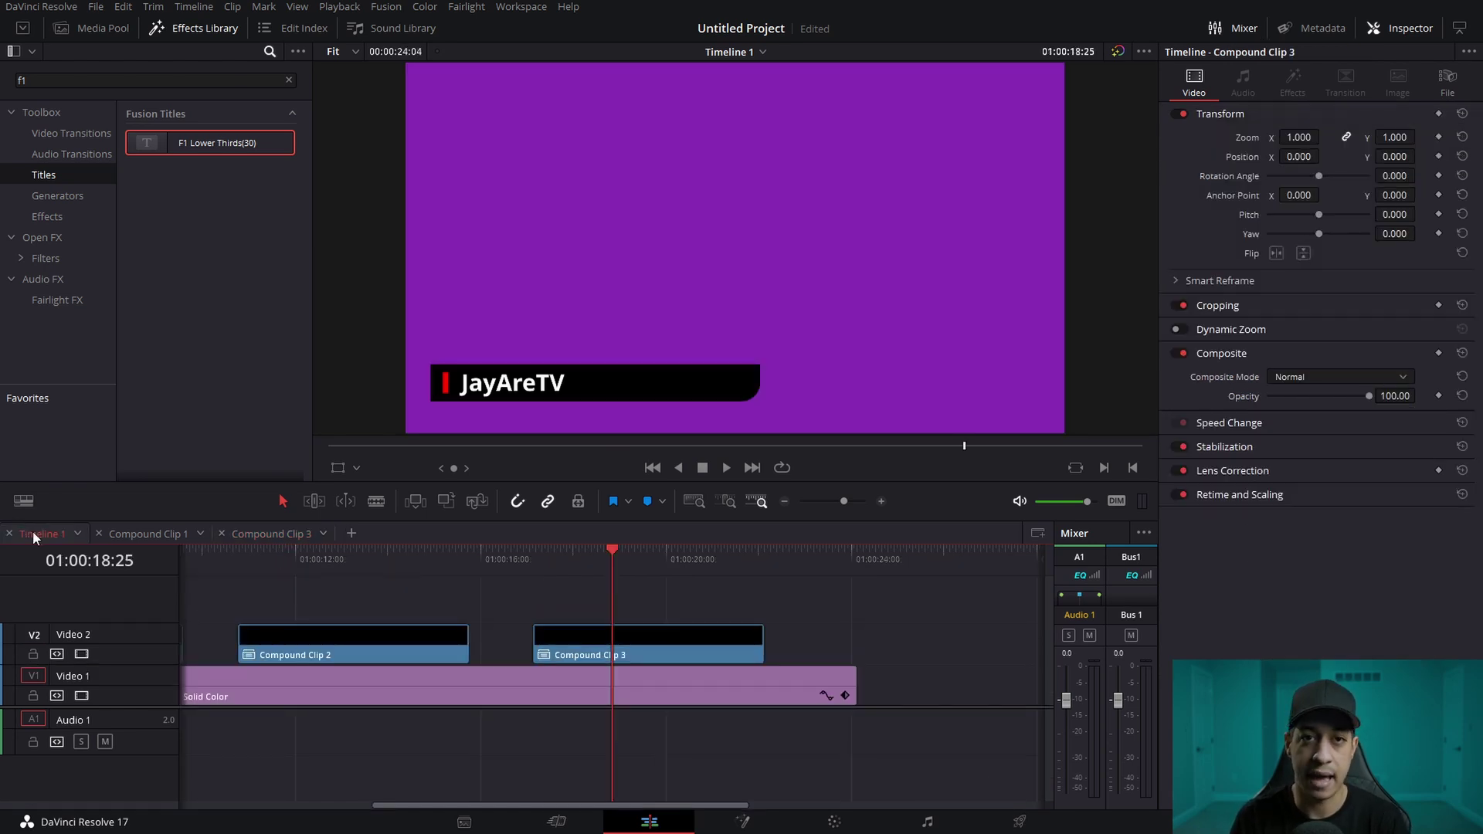
click(702, 660)
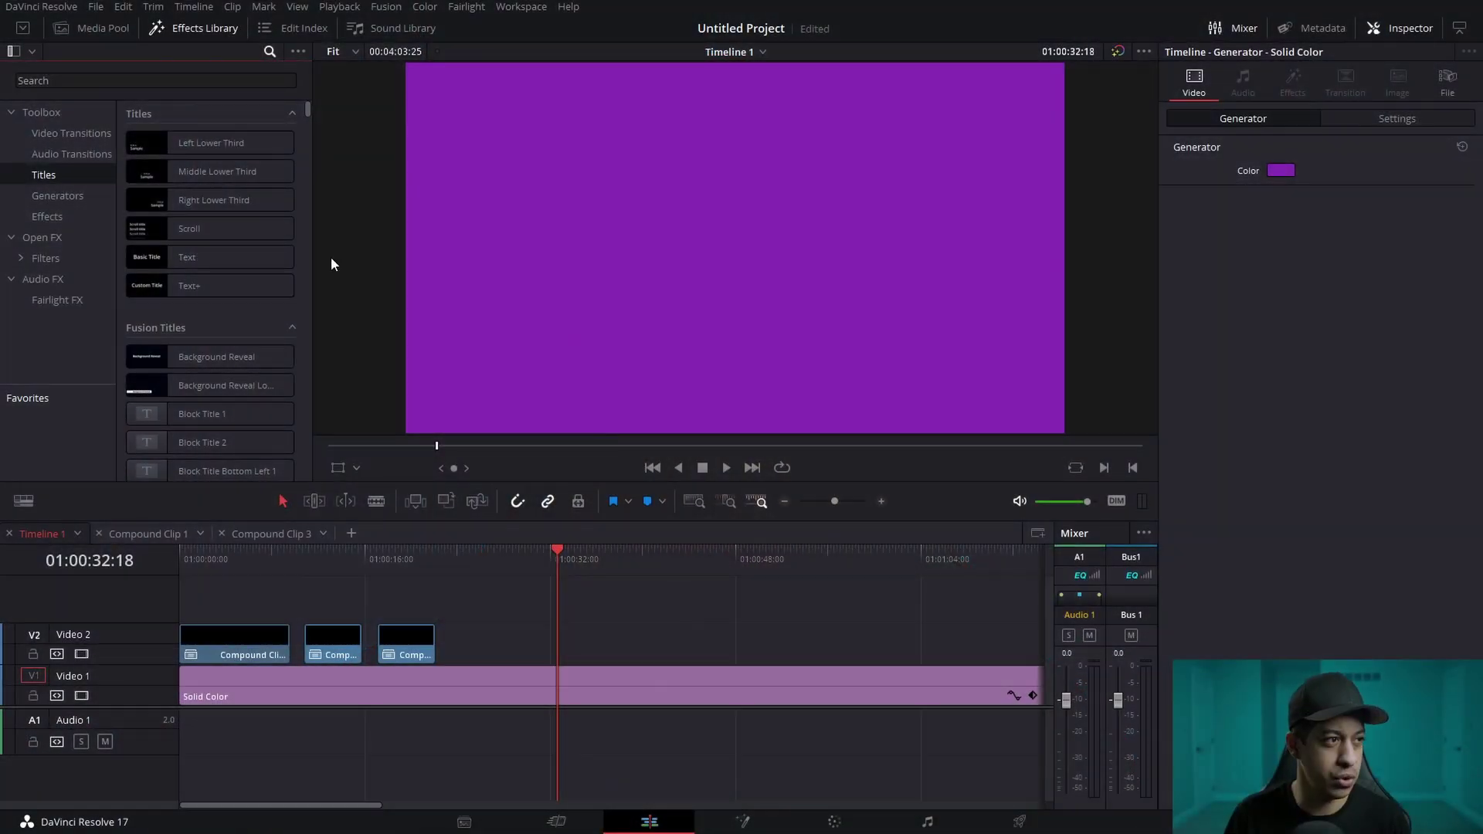
- Search 'eq', drop JRTV_Equinox_Titles_Info_01 onto Video 2 after the compound clips, and lengthen it
click(122, 84)
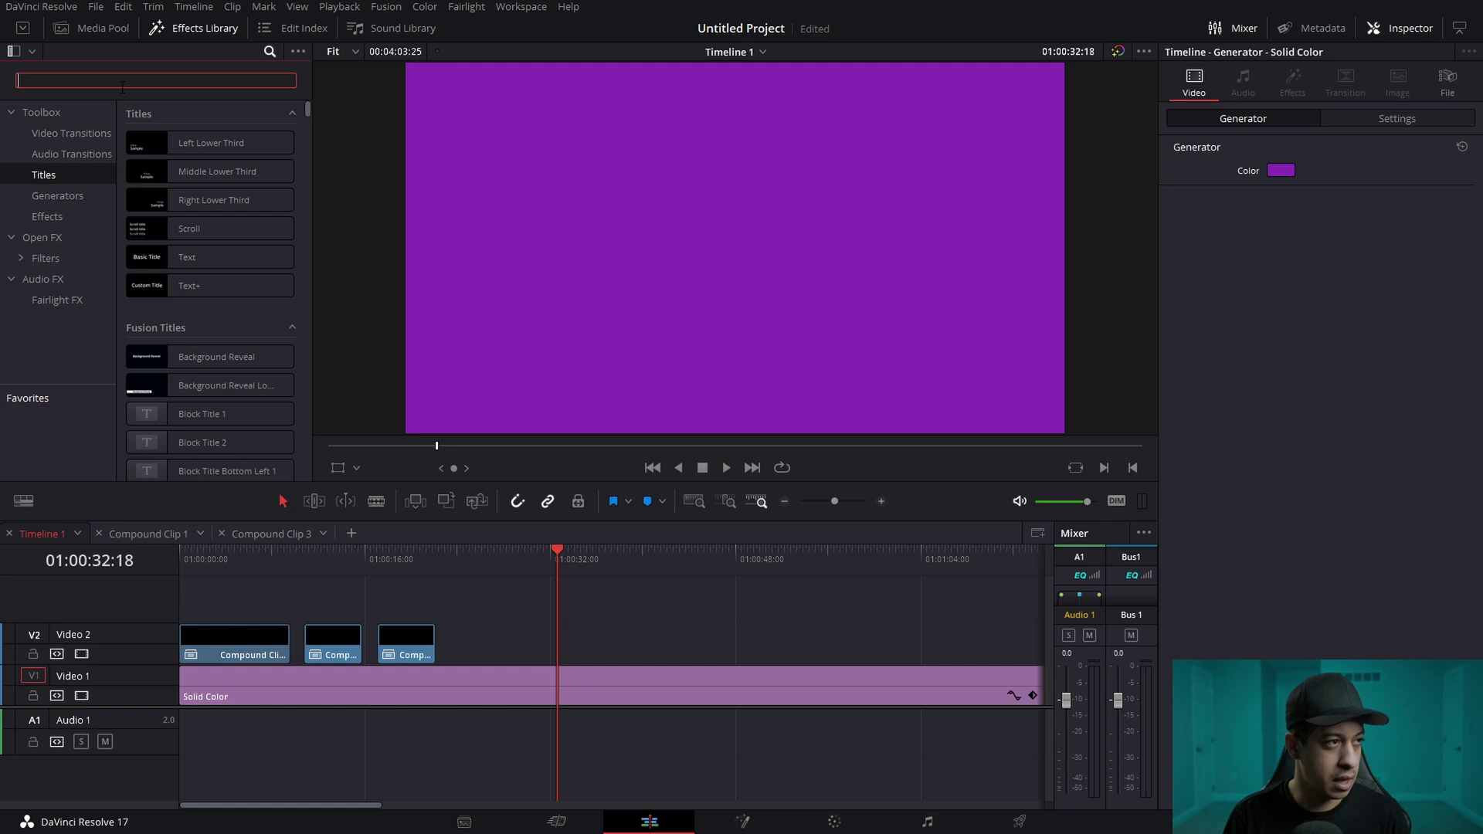
text(eq)
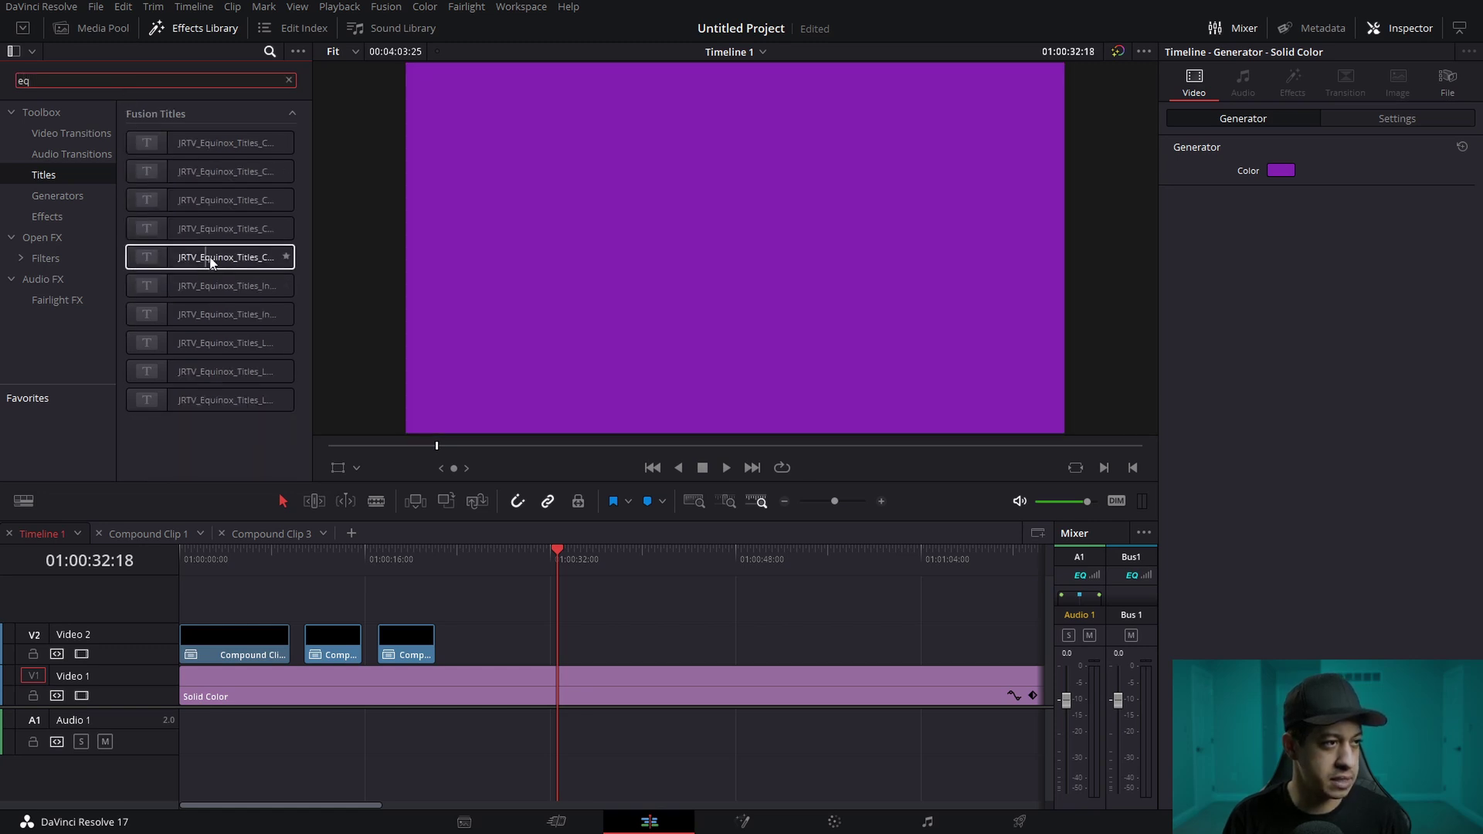
drag(189, 292, 582, 646)
click(583, 558)
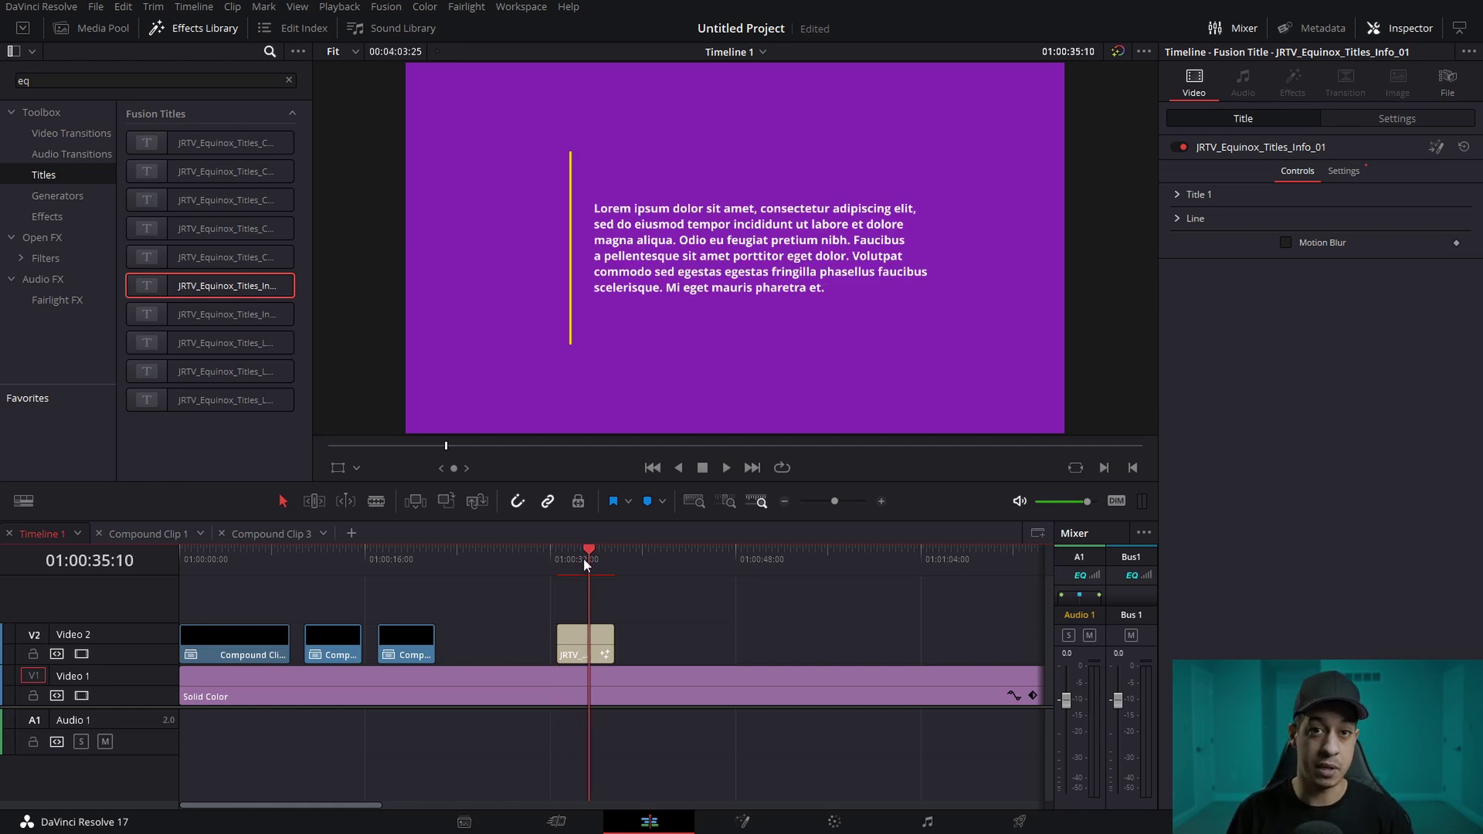
click(789, 499)
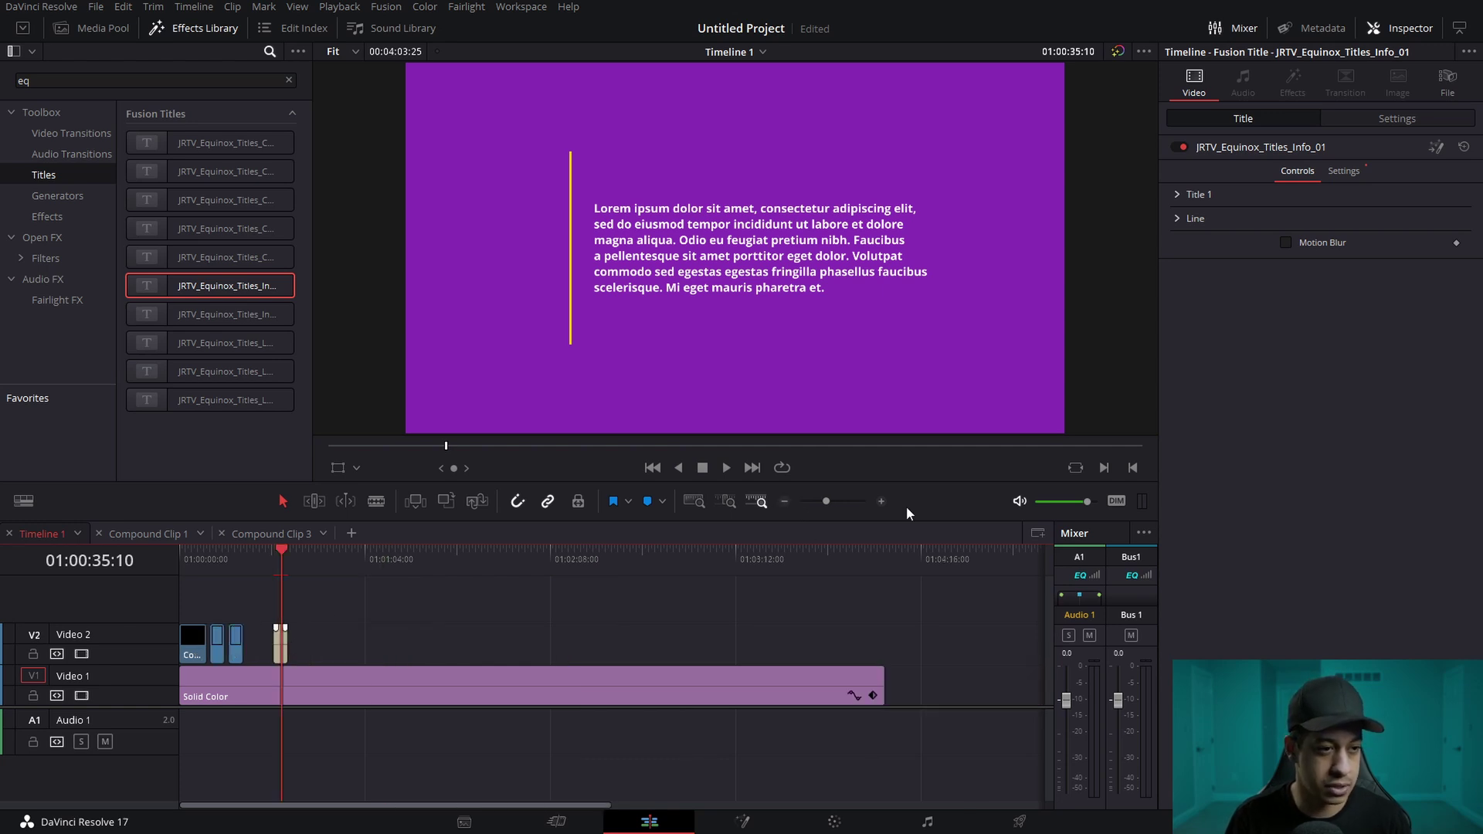
click(881, 501)
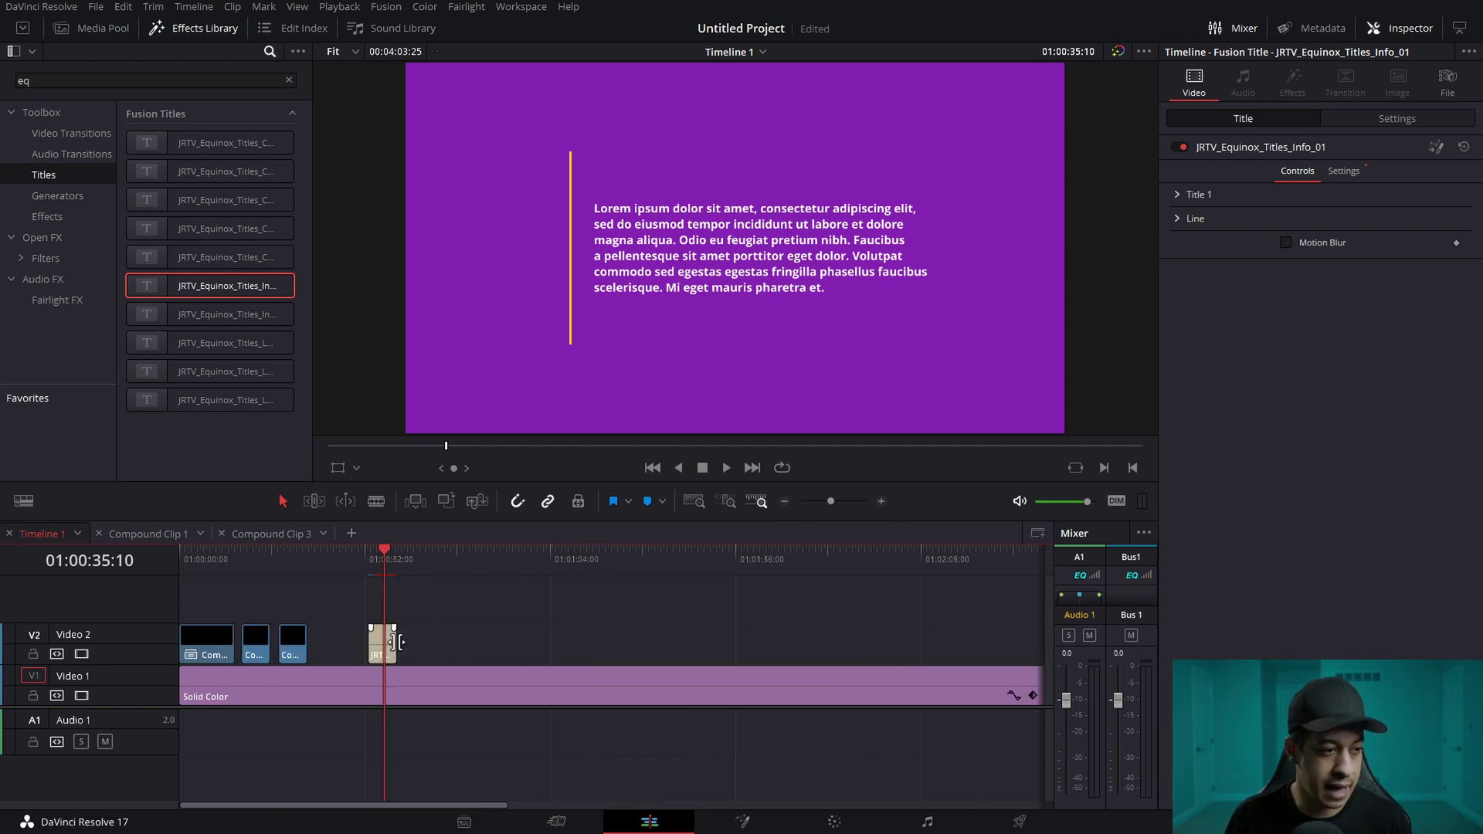
drag(392, 642, 1019, 641)
- Scrub through the lengthened Equinox title, then revert it to its original short length
click(634, 562)
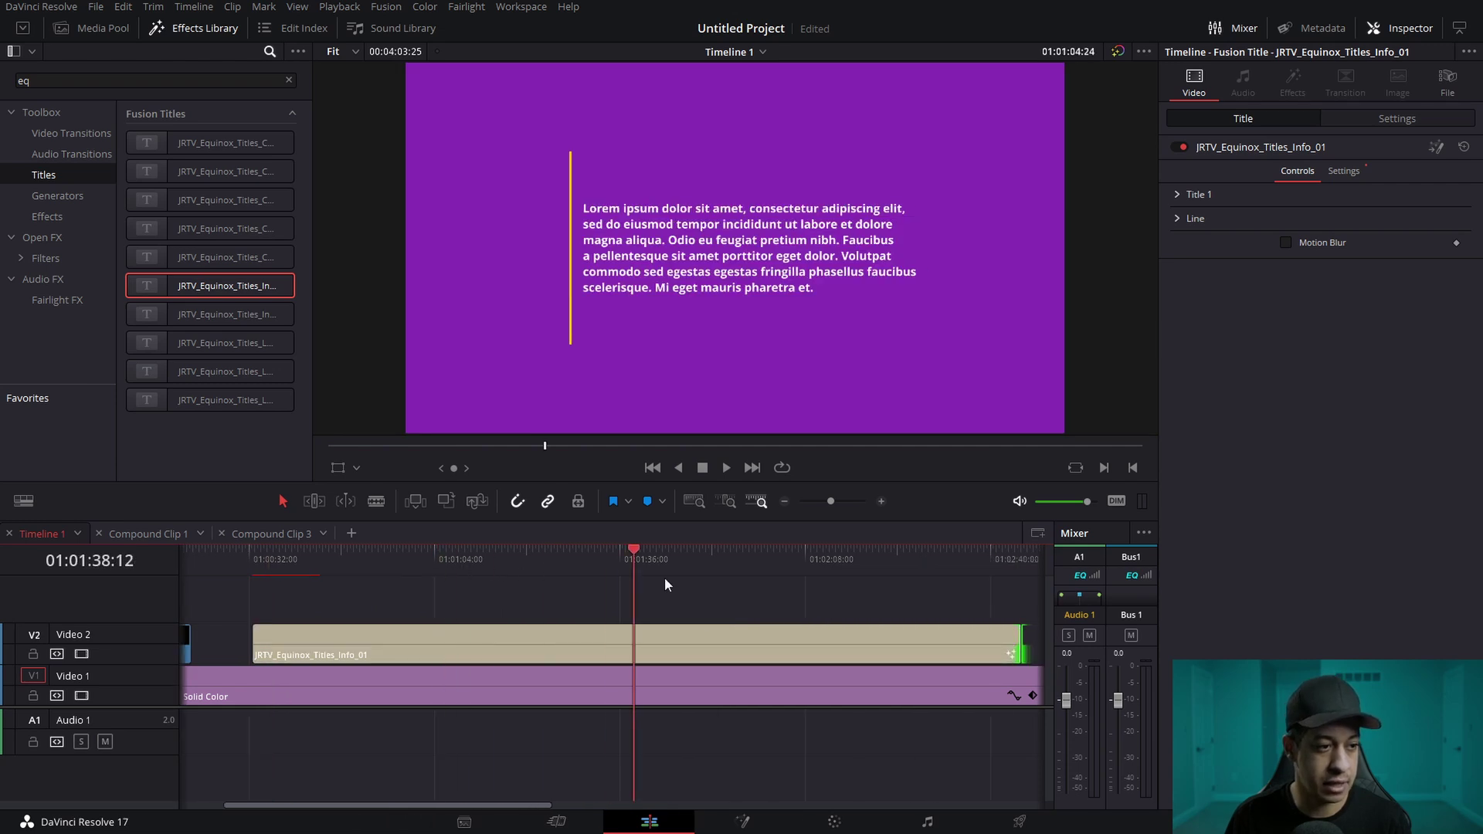
drag(664, 585, 259, 615)
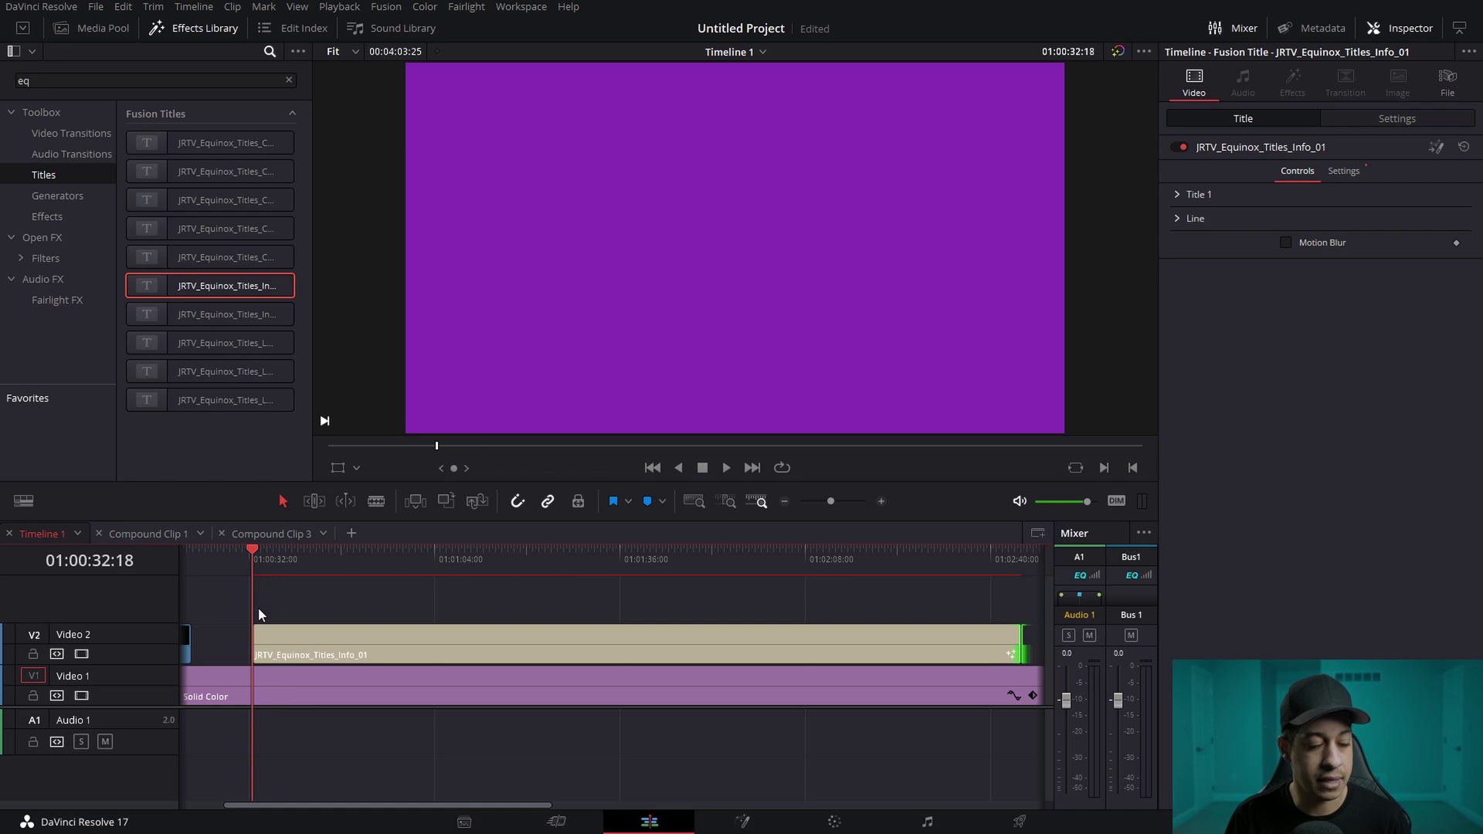
drag(296, 568, 527, 600)
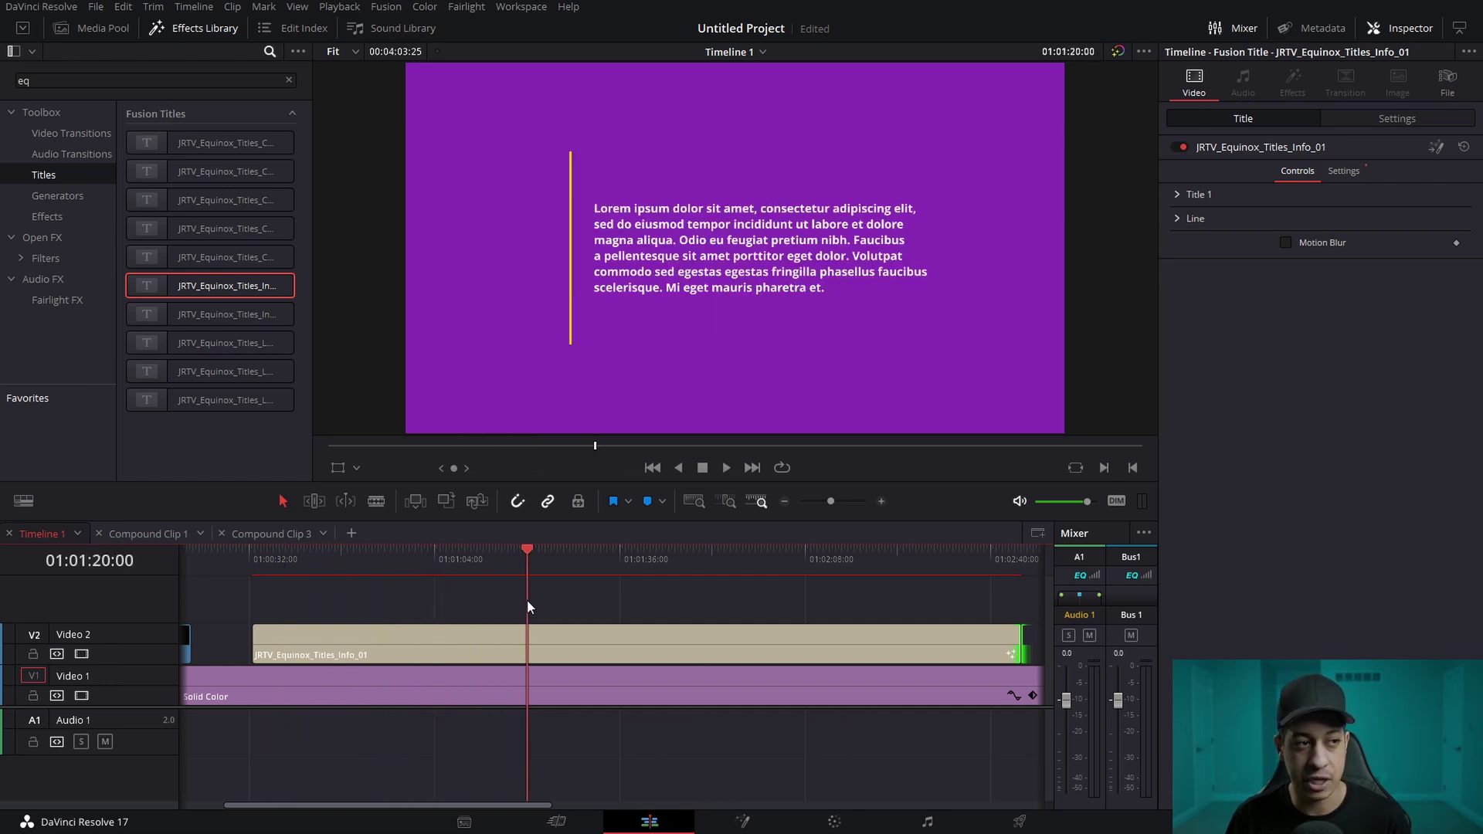
click(663, 555)
drag(737, 576, 605, 577)
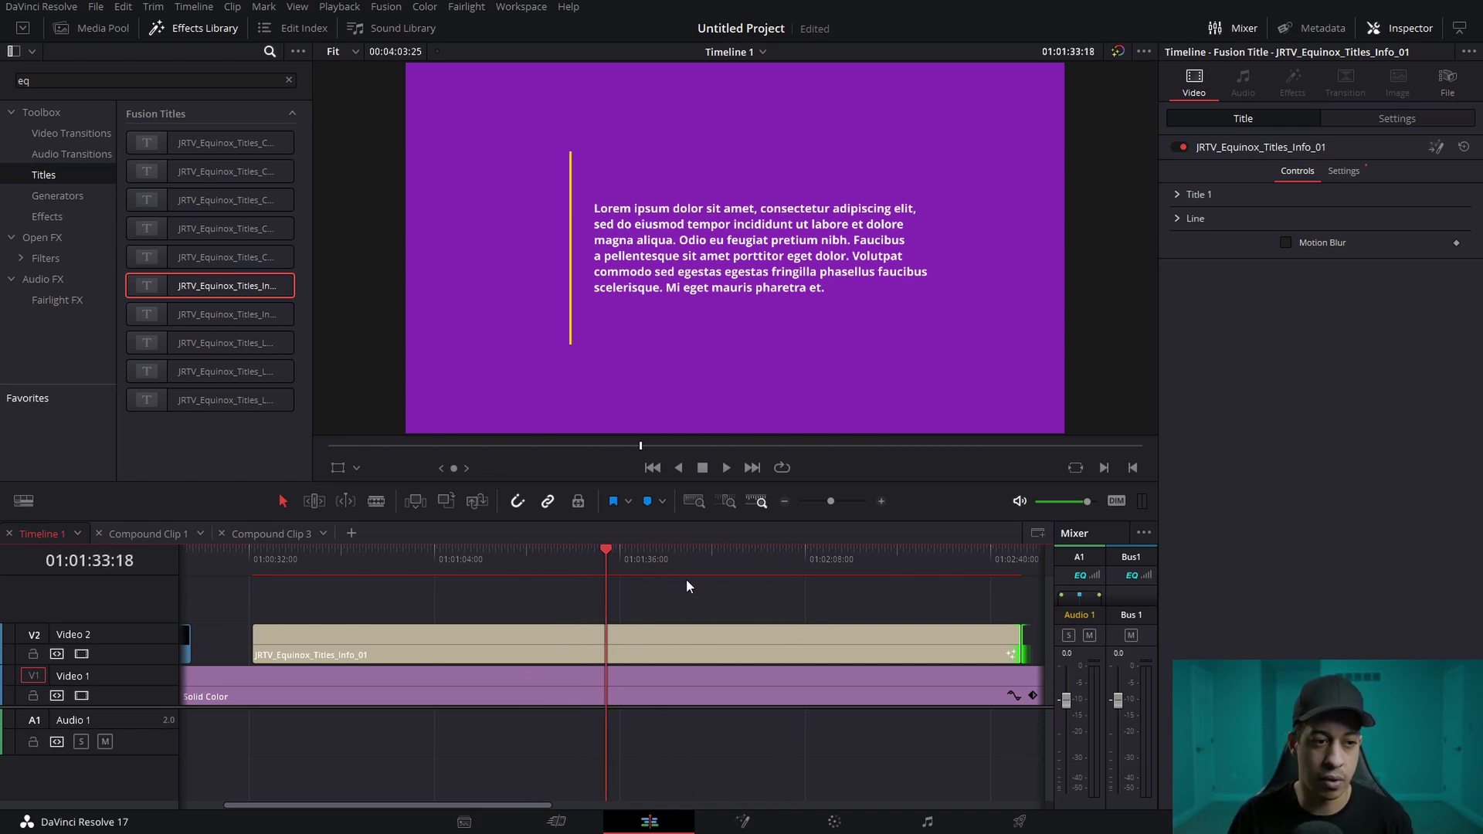
key(ctrl+z)
key(ctrl+z)
click(252, 553)
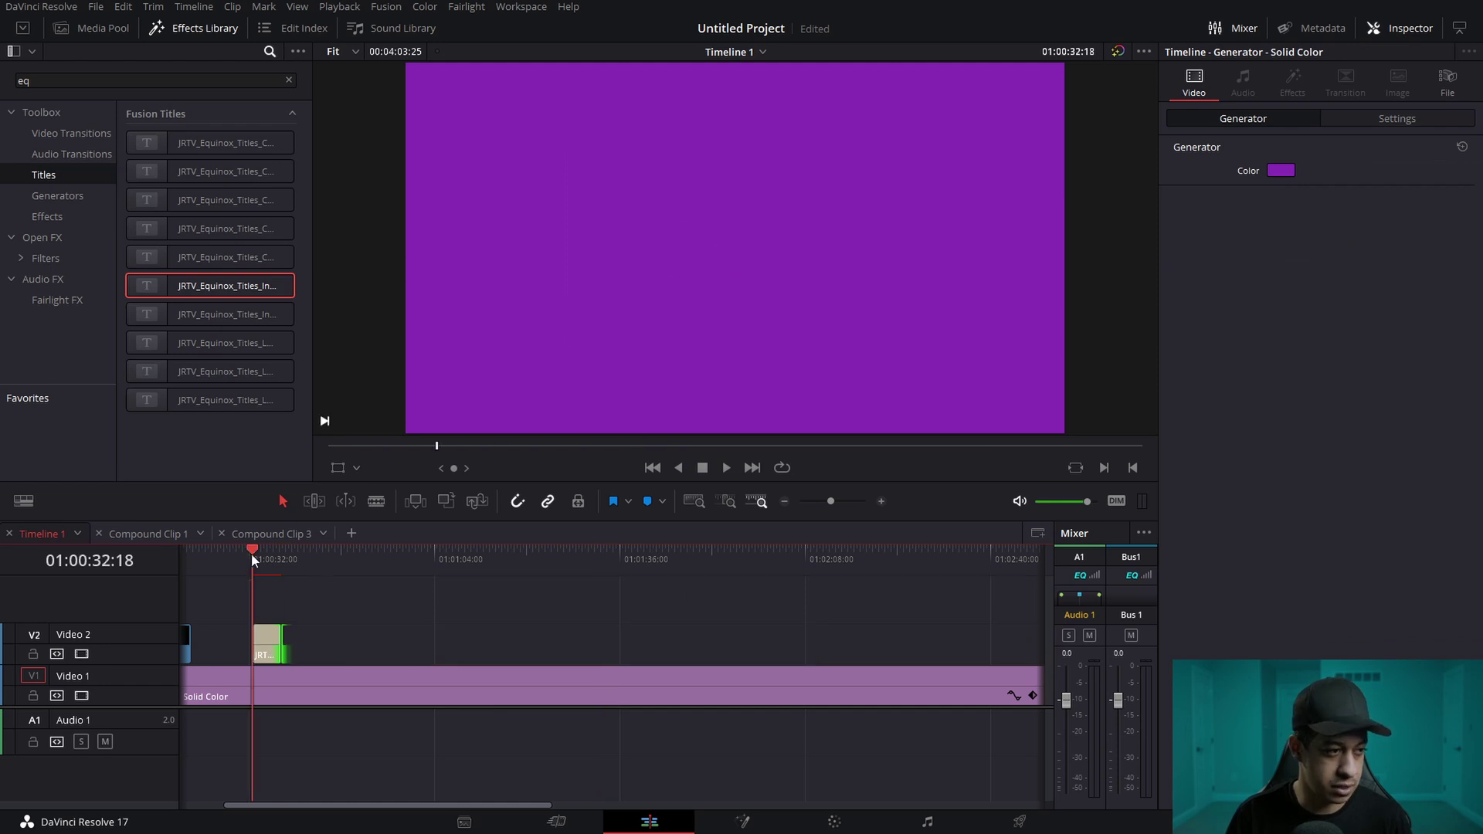
- Zoom in on the title and play it back to find where the text block appears
click(881, 502)
click(881, 501)
click(671, 563)
key(space)
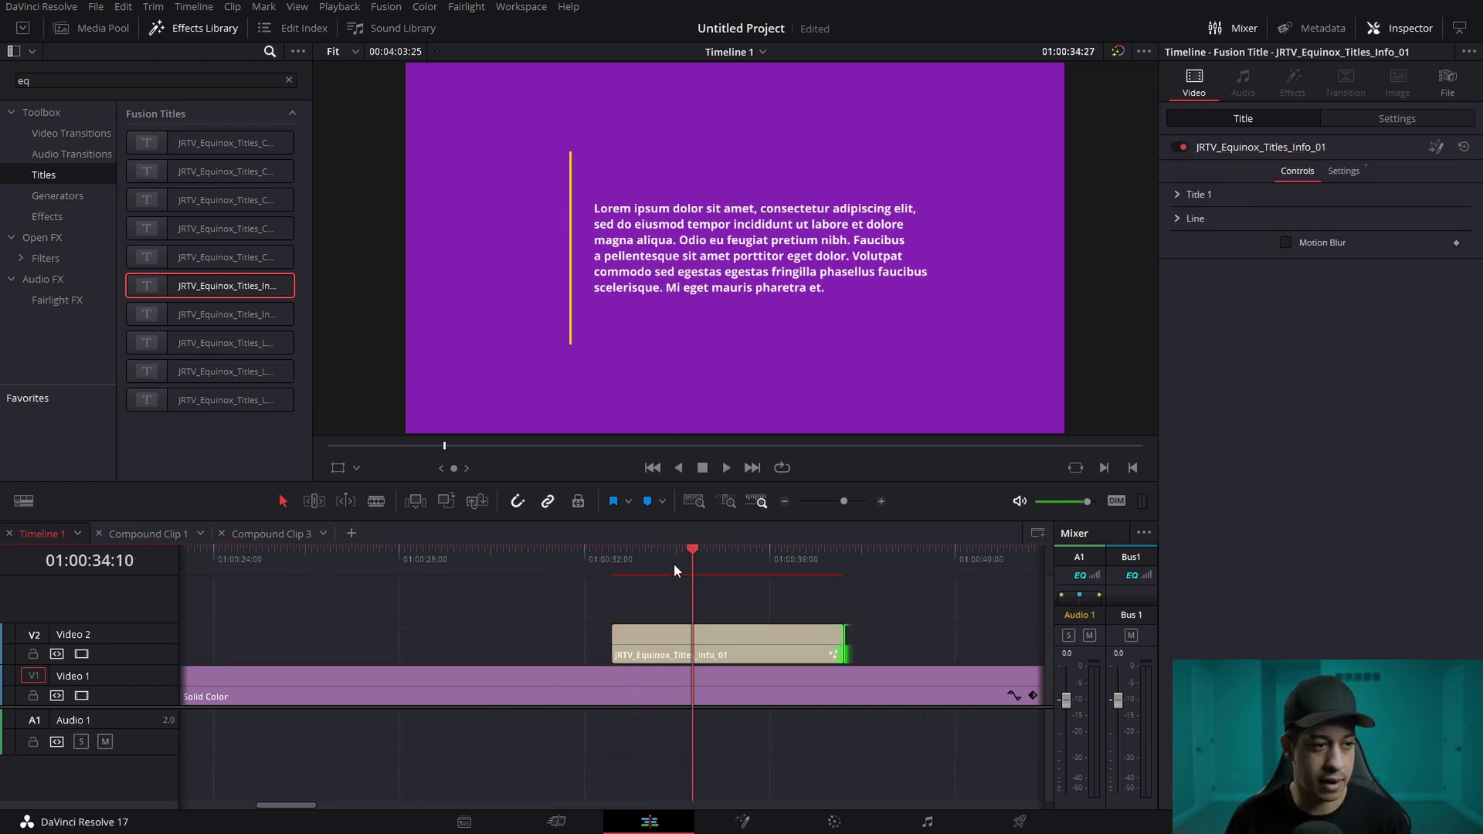
drag(675, 564, 739, 576)
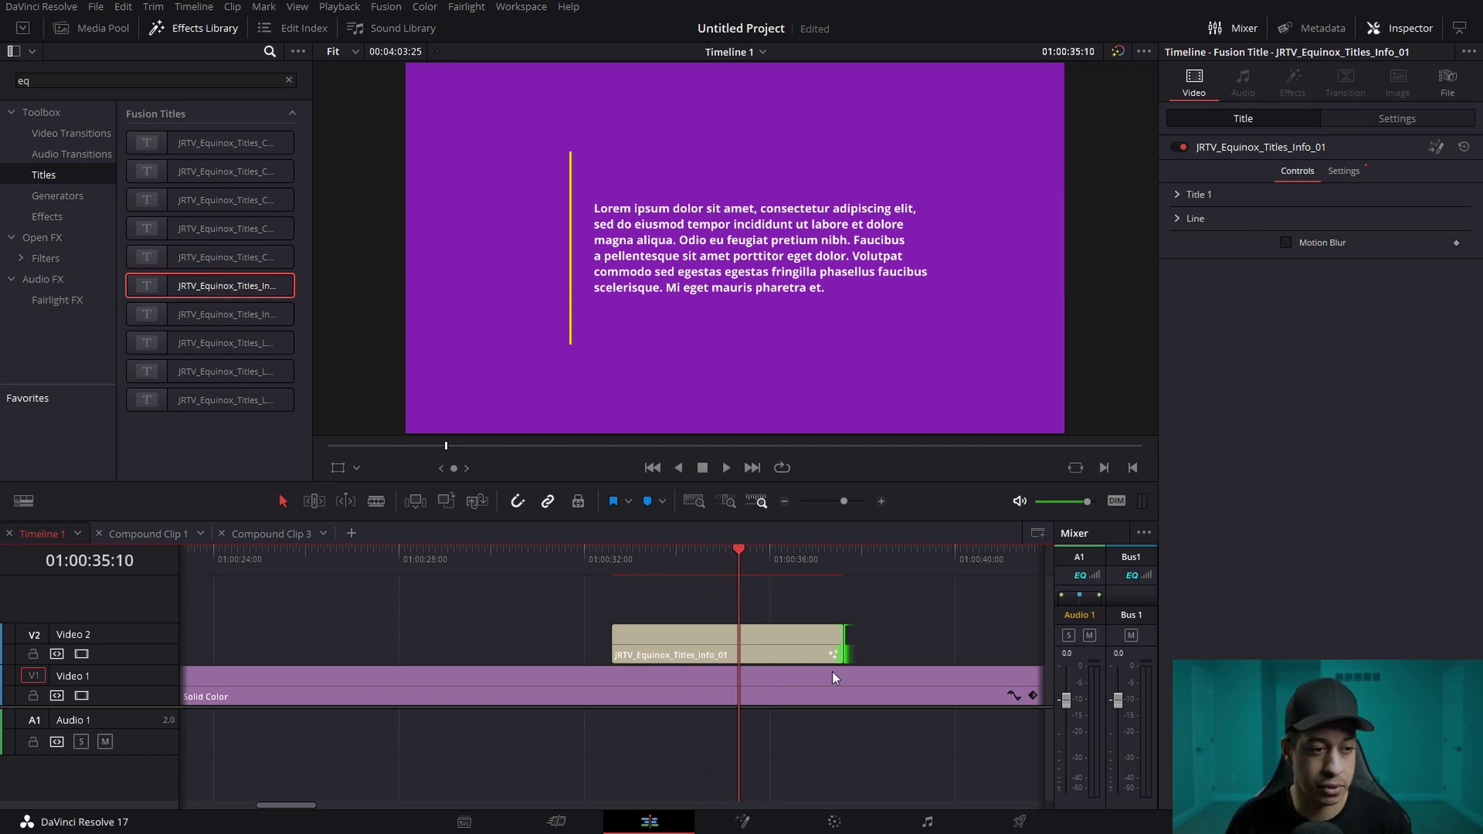
drag(726, 563, 639, 562)
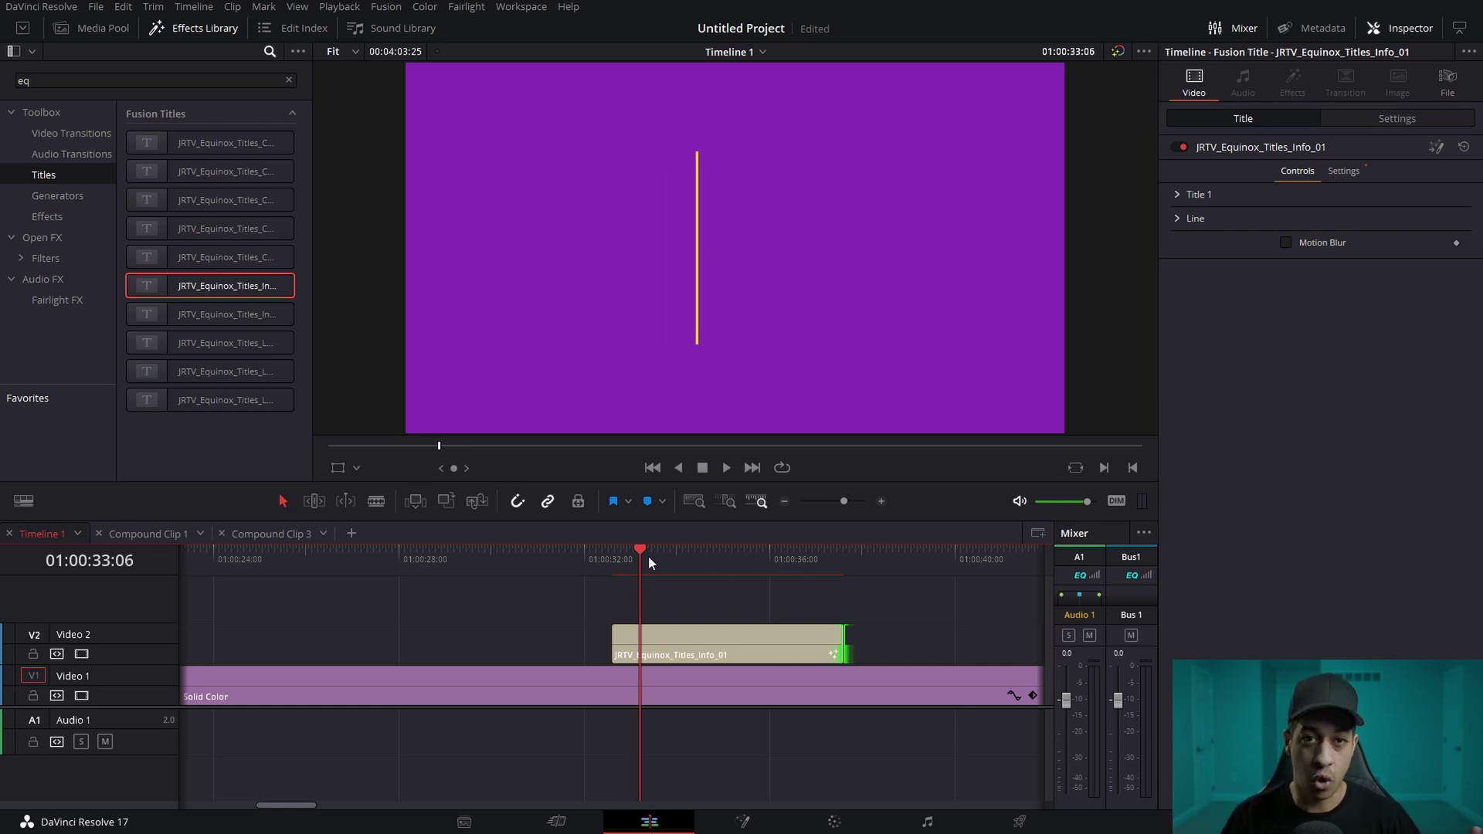
mouse_move(707, 554)
mouse_down()
mouse_move(764, 564)
mouse_move(614, 561)
mouse_move(698, 562)
mouse_up()
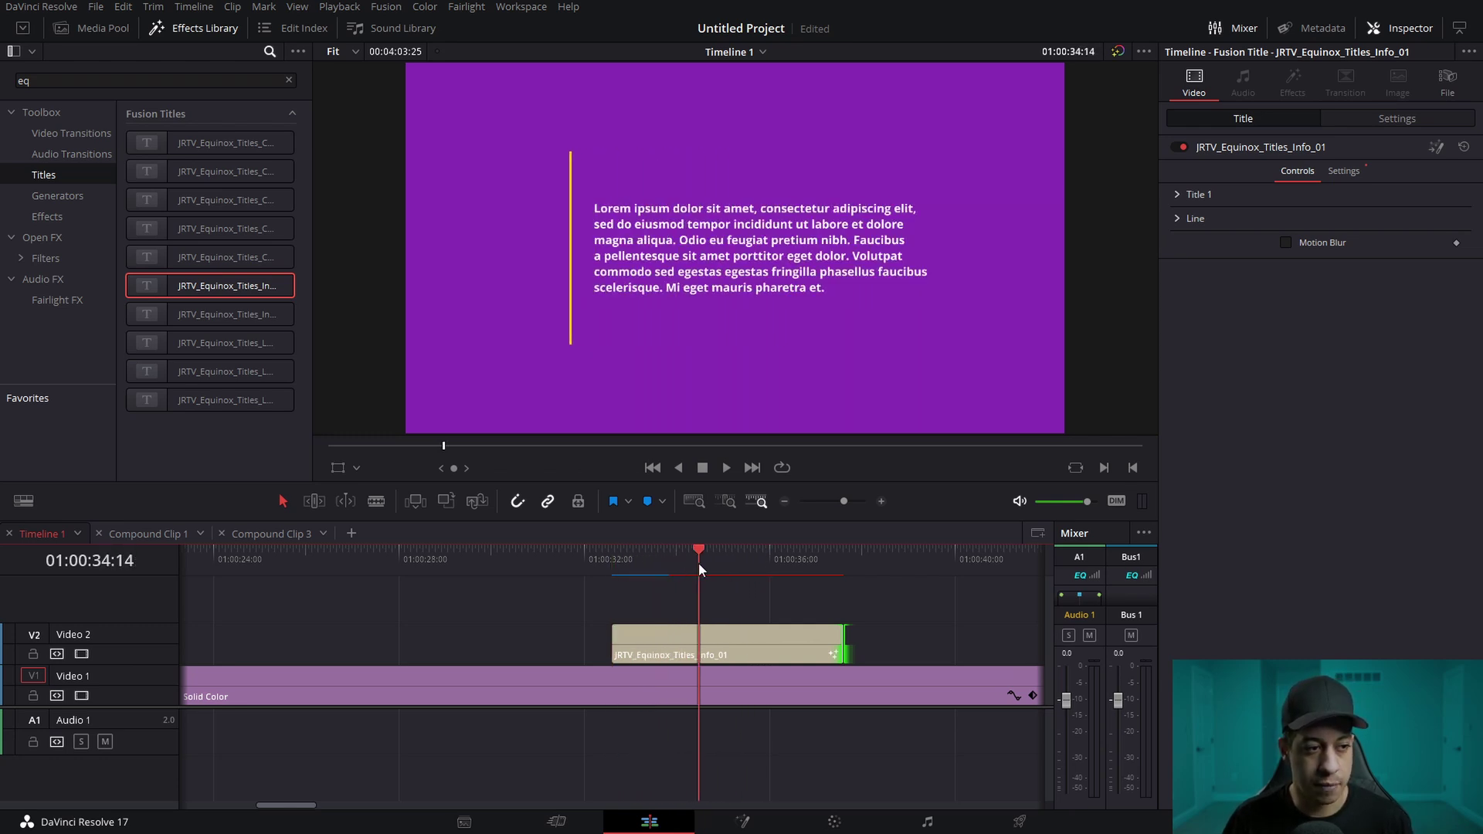
- Extend the title's end to nearly 01:00:40 and check its timing against the preview
drag(846, 657, 948, 657)
mouse_move(696, 562)
mouse_down()
mouse_move(605, 567)
mouse_move(696, 568)
mouse_up()
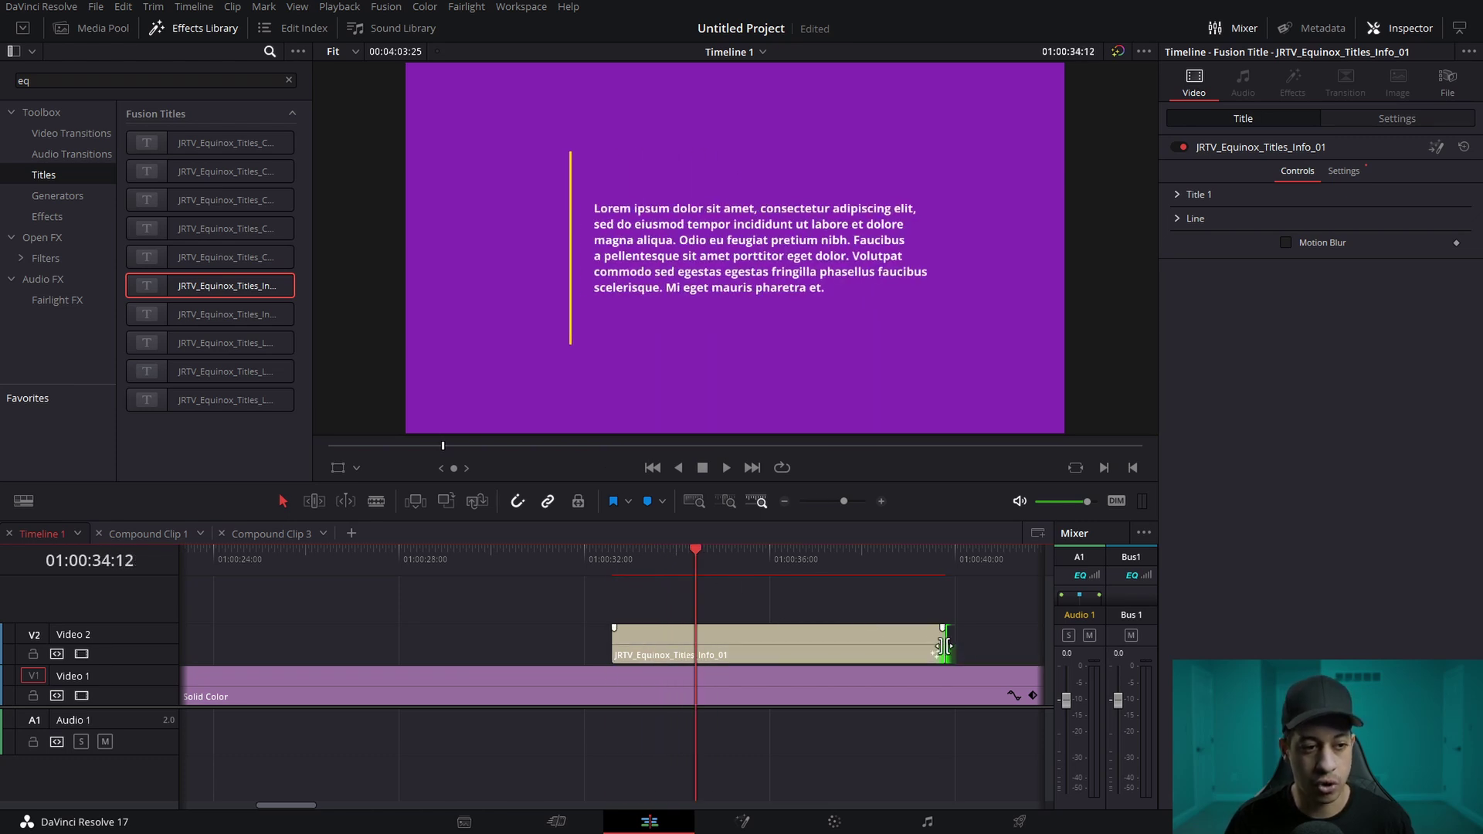
drag(947, 653, 730, 649)
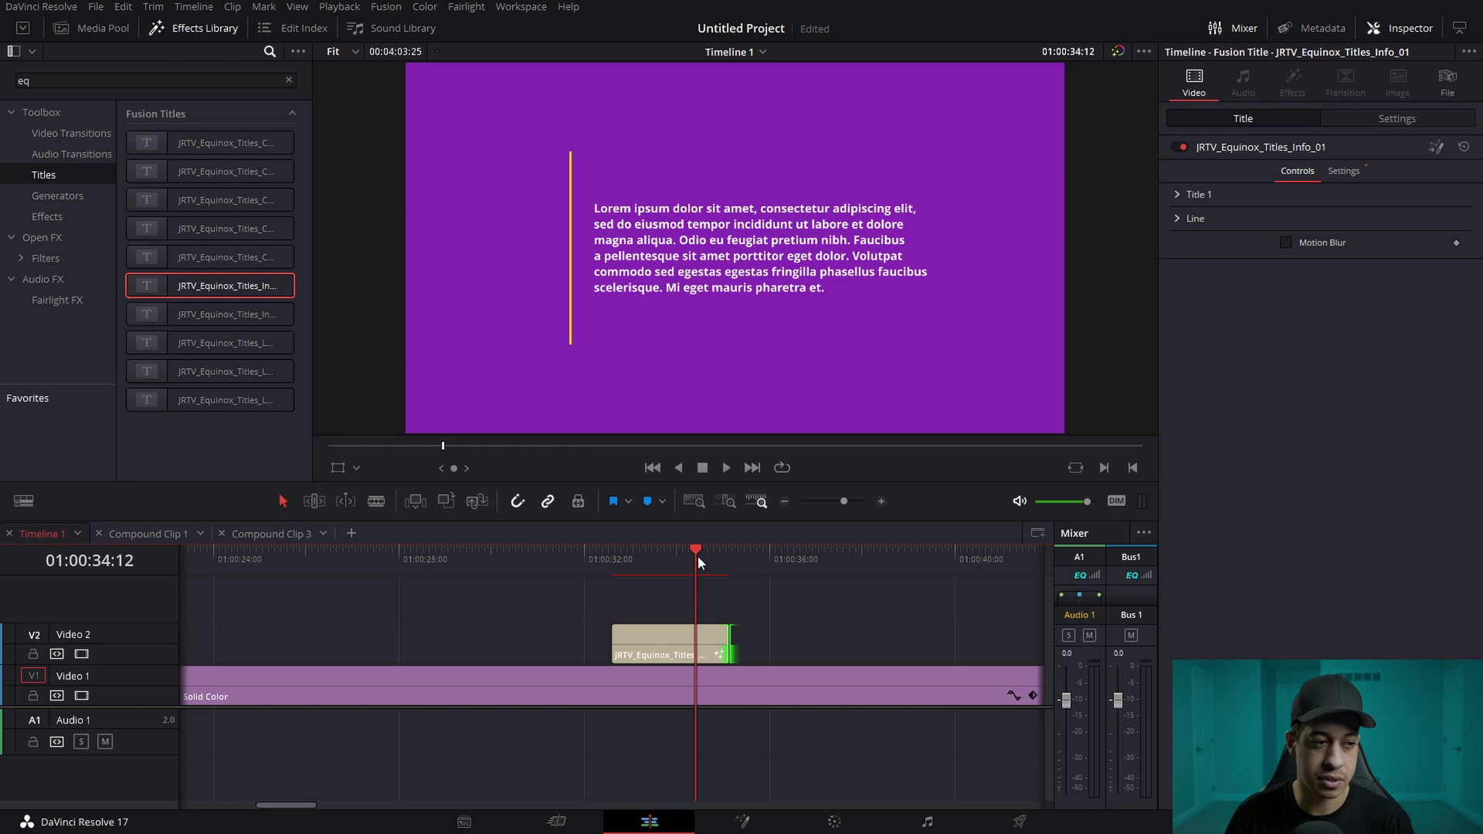
drag(698, 555, 767, 596)
key(ctrl+z)
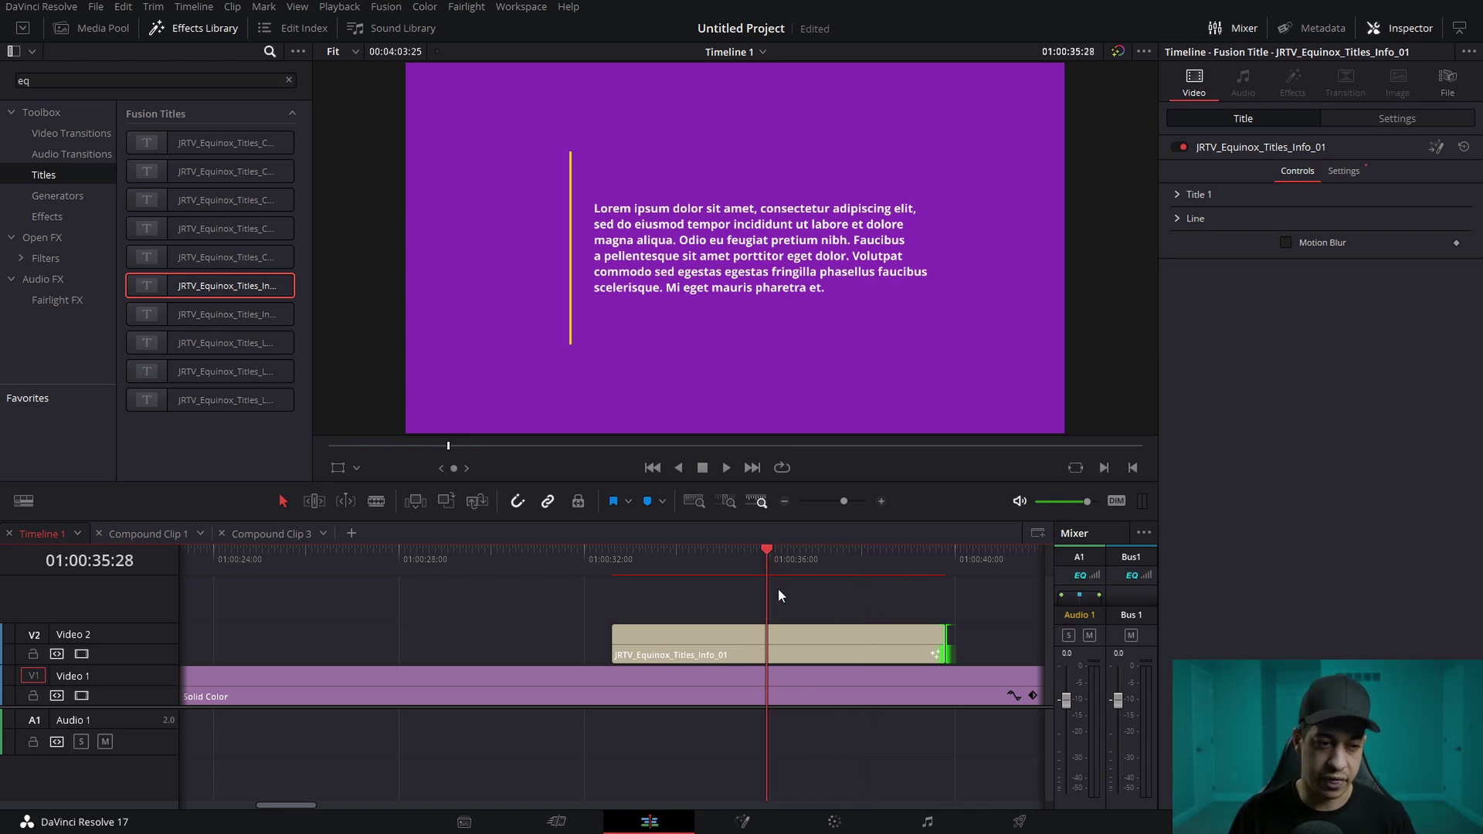
right_click(814, 655)
- Nest the Equinox title as Compound Clip 4 and show its retime controls
click(873, 376)
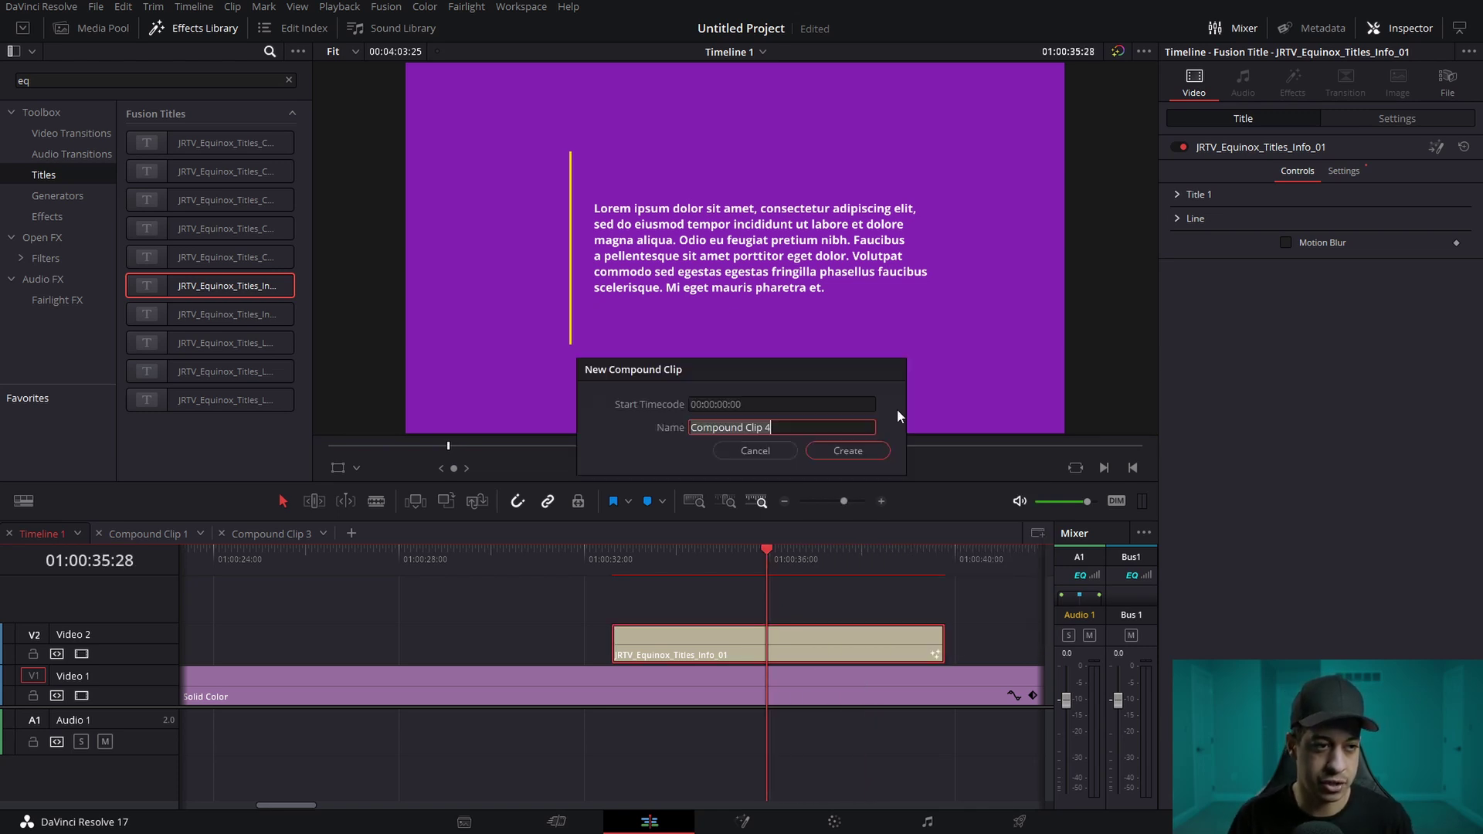
click(859, 454)
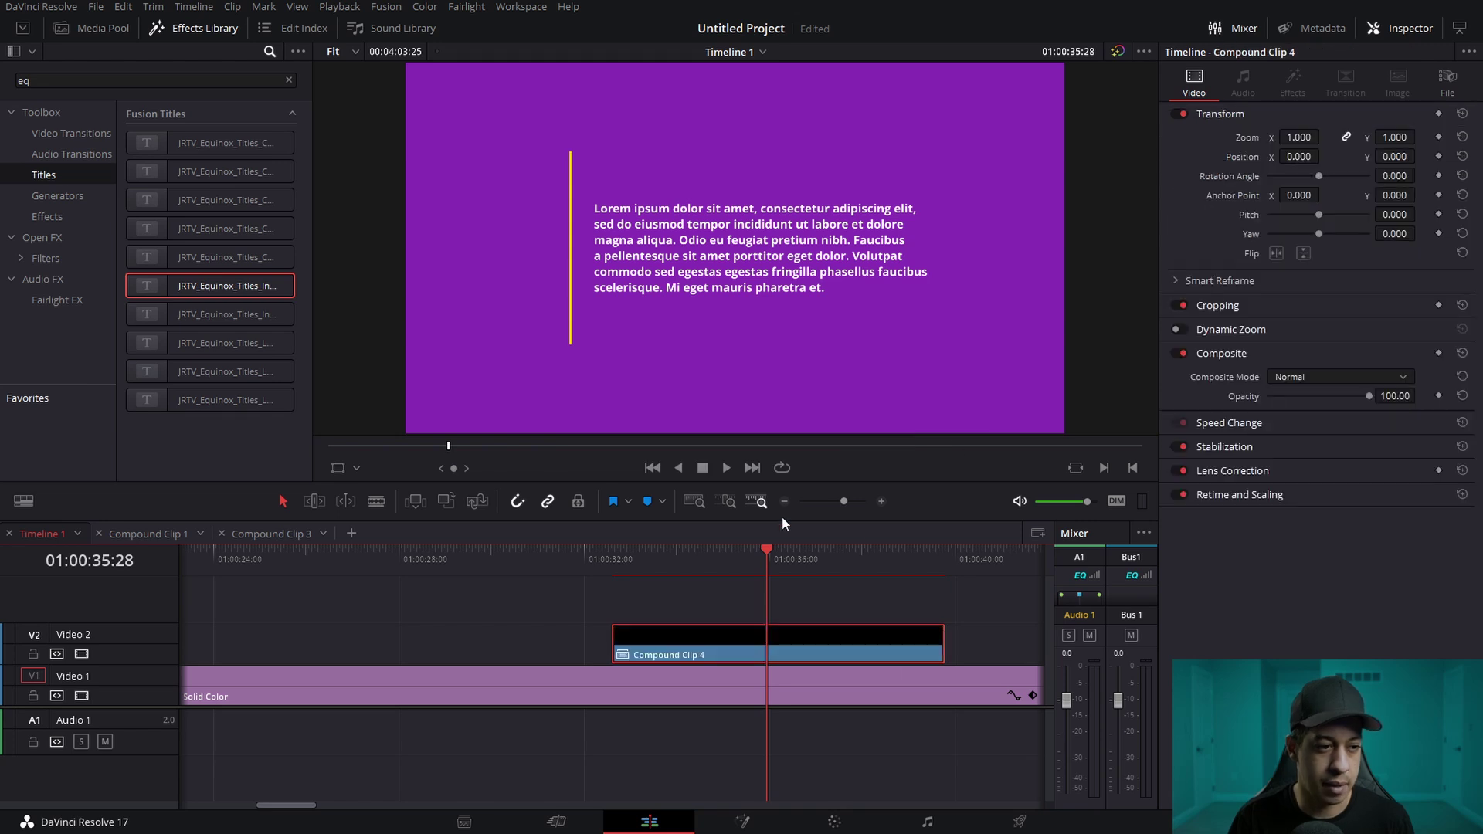
click(720, 568)
click(711, 568)
right_click(774, 646)
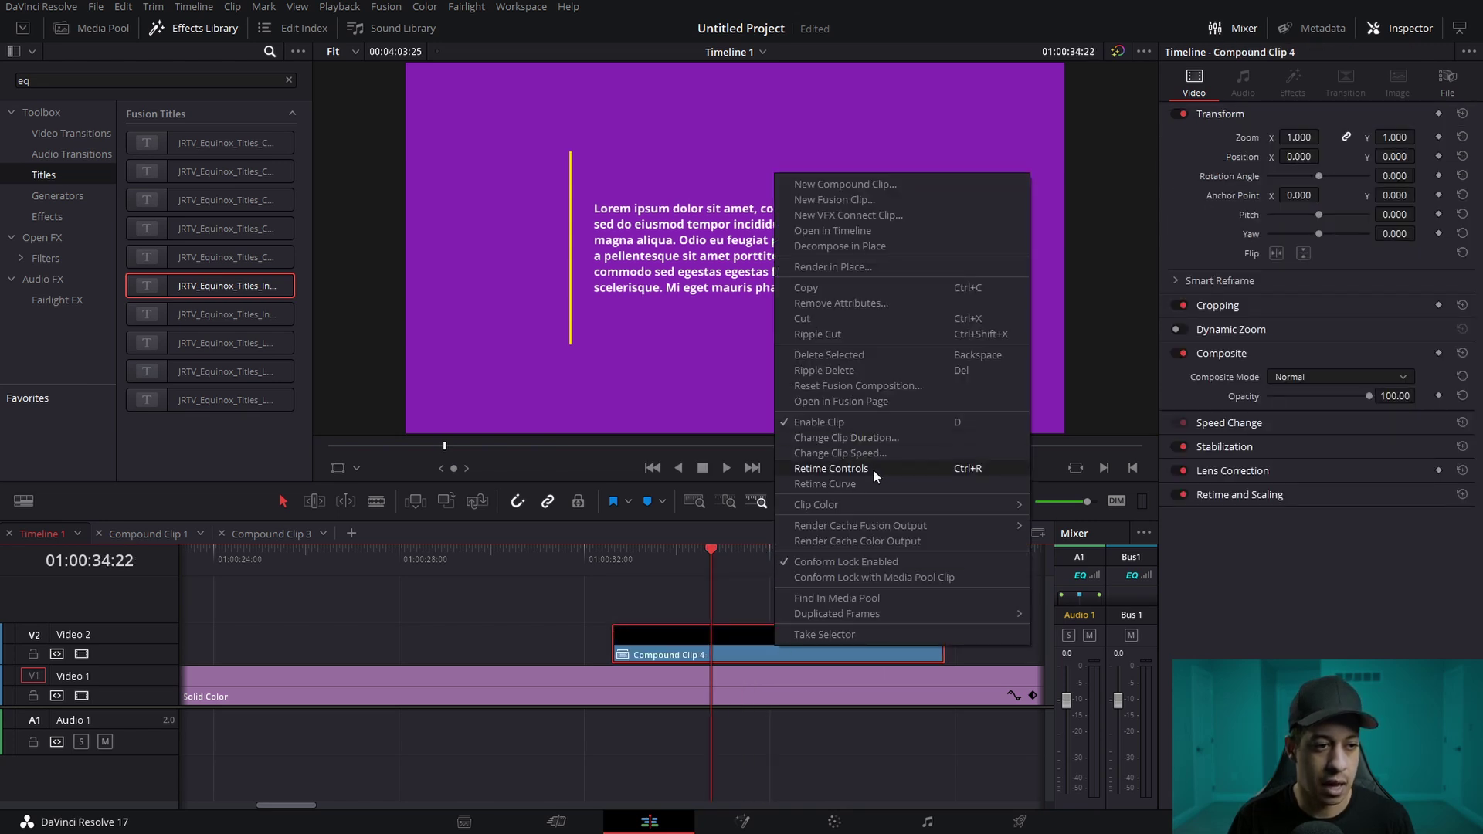
click(874, 468)
- Add speed points at the slowdown start and at 01:00:38:00, making the middle section 25%
click(785, 654)
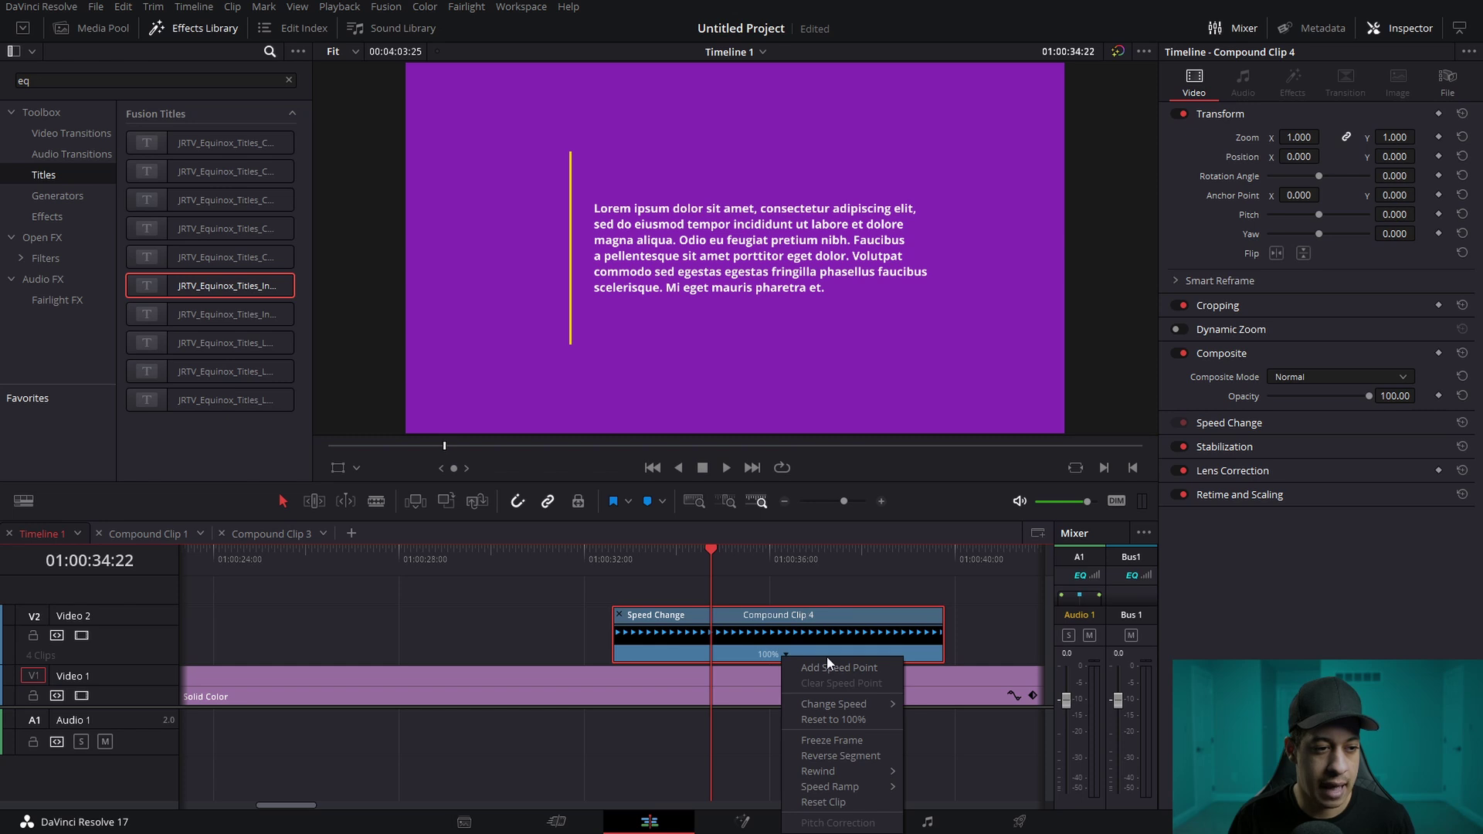
click(818, 734)
click(825, 549)
click(861, 567)
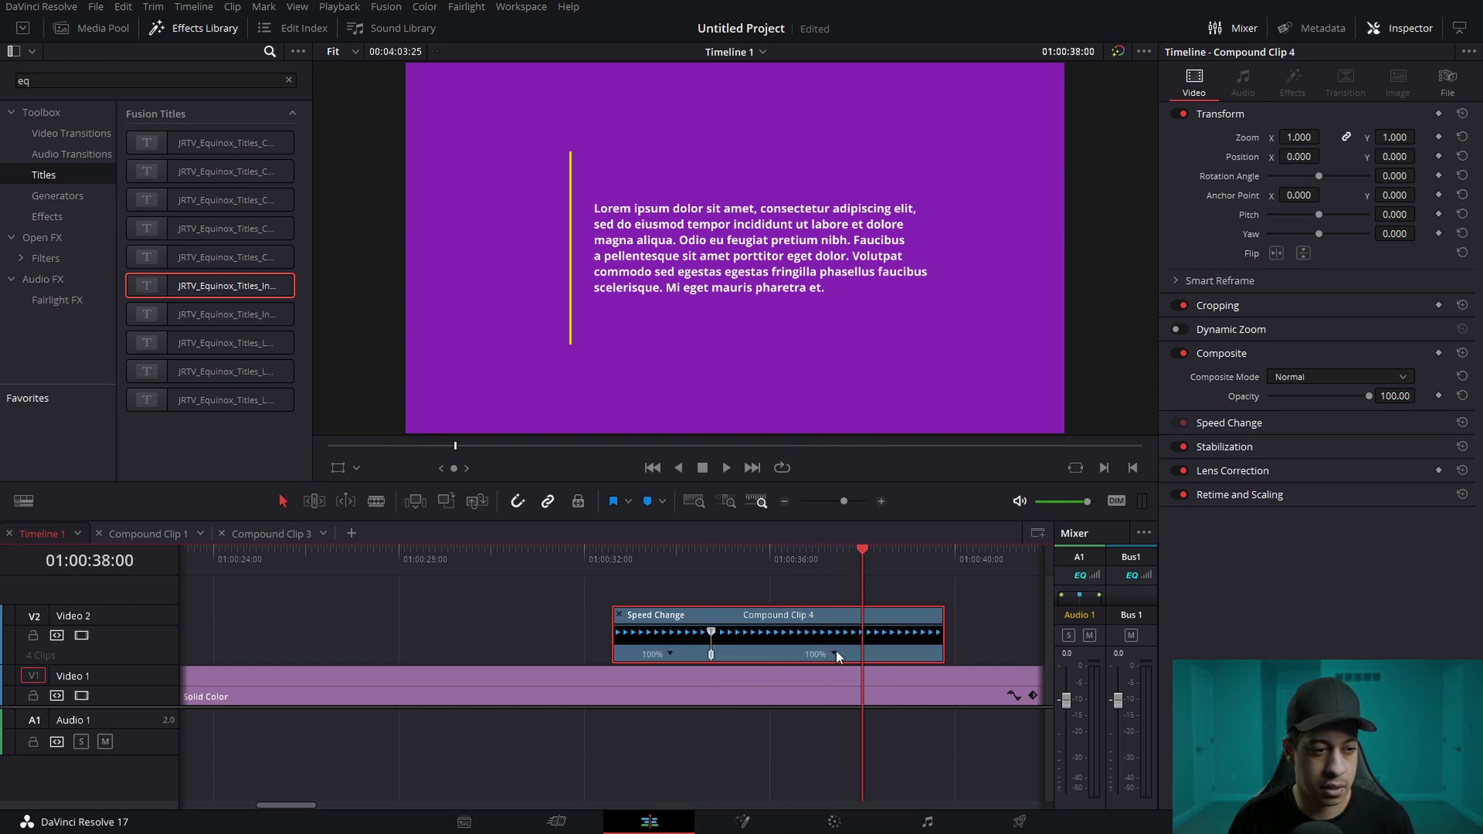
click(834, 654)
click(867, 735)
click(824, 550)
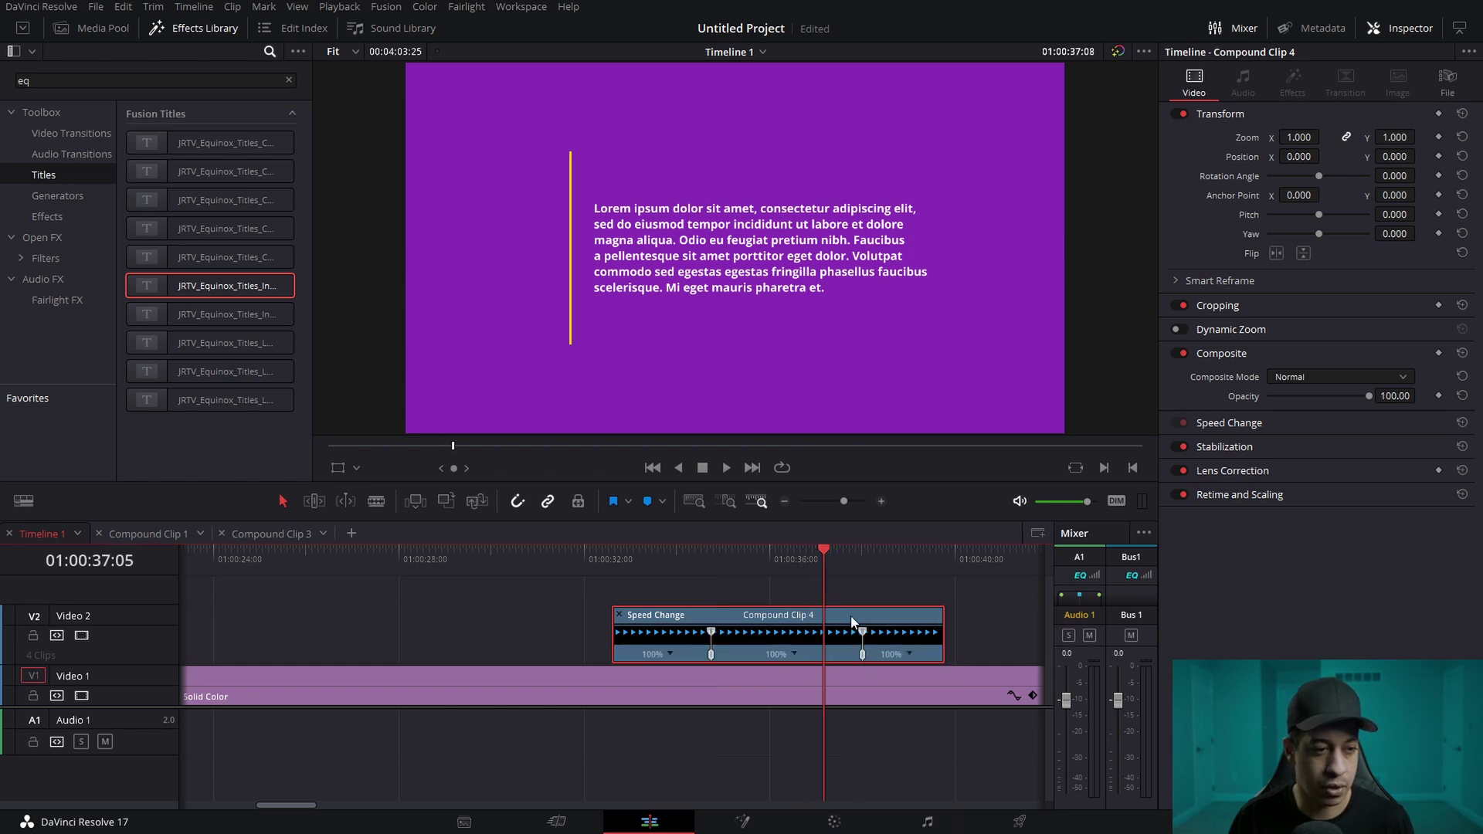
click(784, 501)
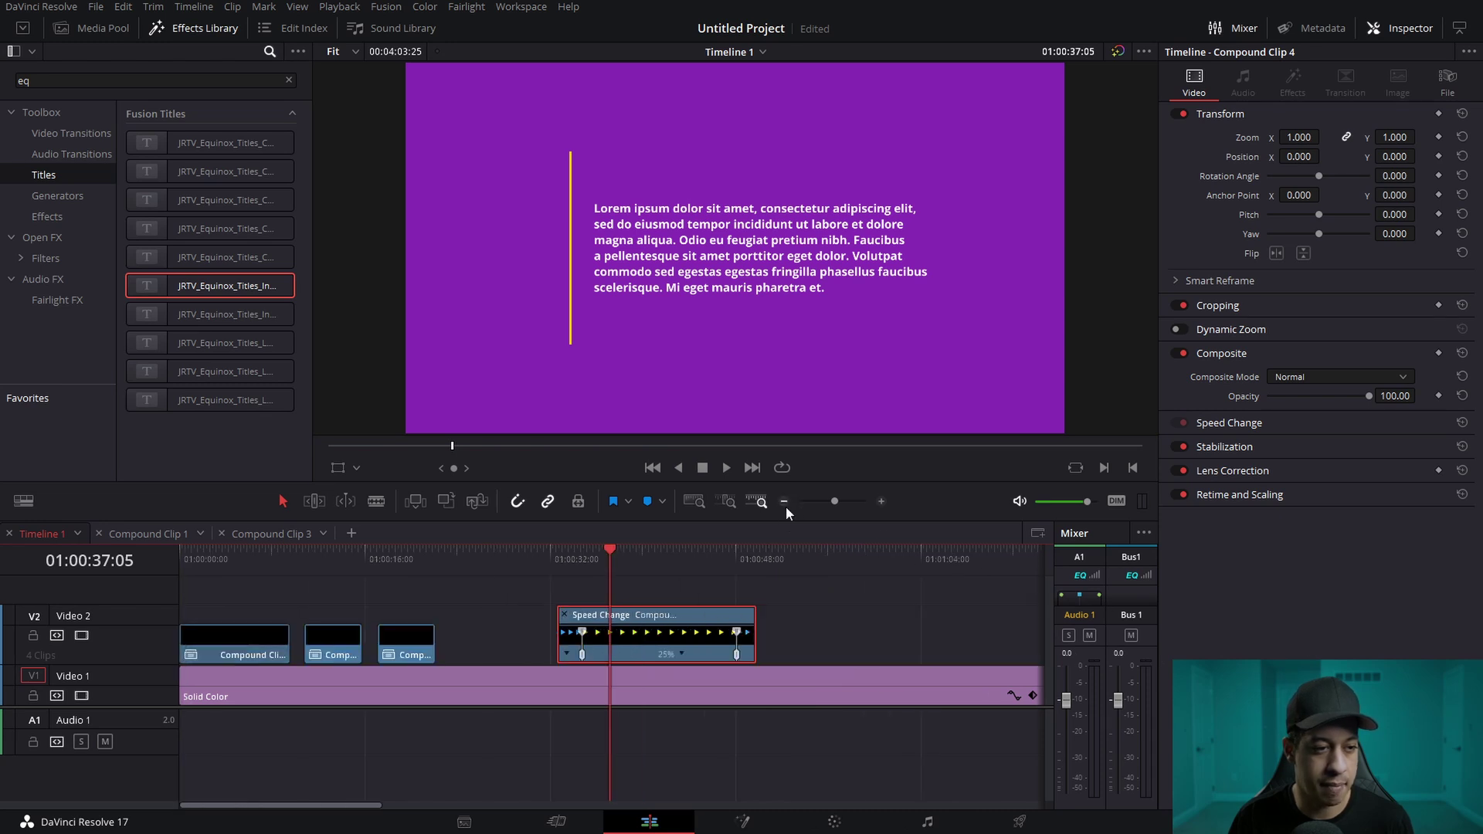
- Preview the 11% slowdown and drop a JRTV_Equinox title onto a new Video 3 track
mouse_move(623, 568)
mouse_down()
mouse_move(592, 560)
mouse_move(609, 561)
mouse_up()
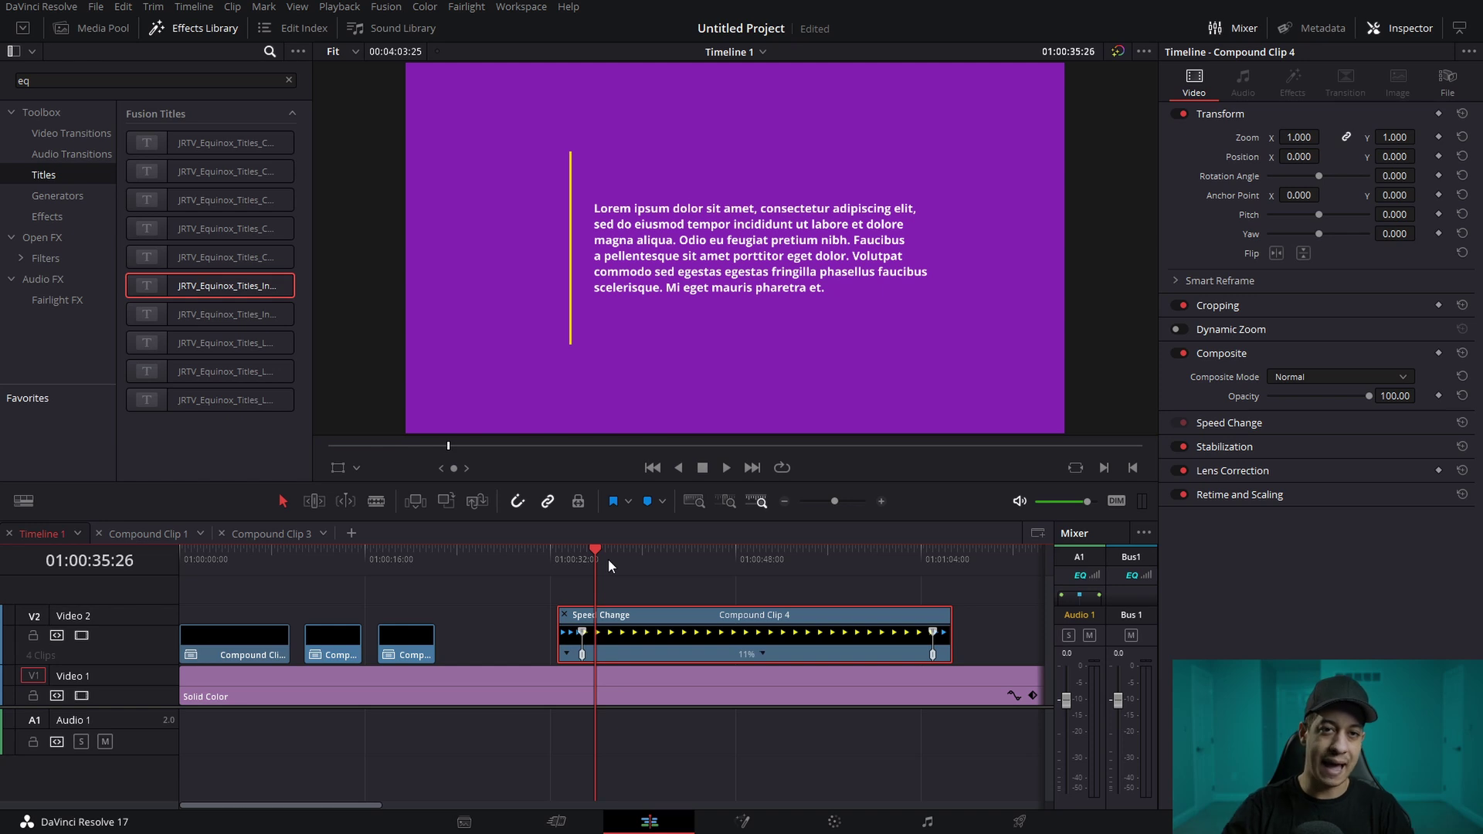
drag(210, 258, 778, 569)
click(756, 563)
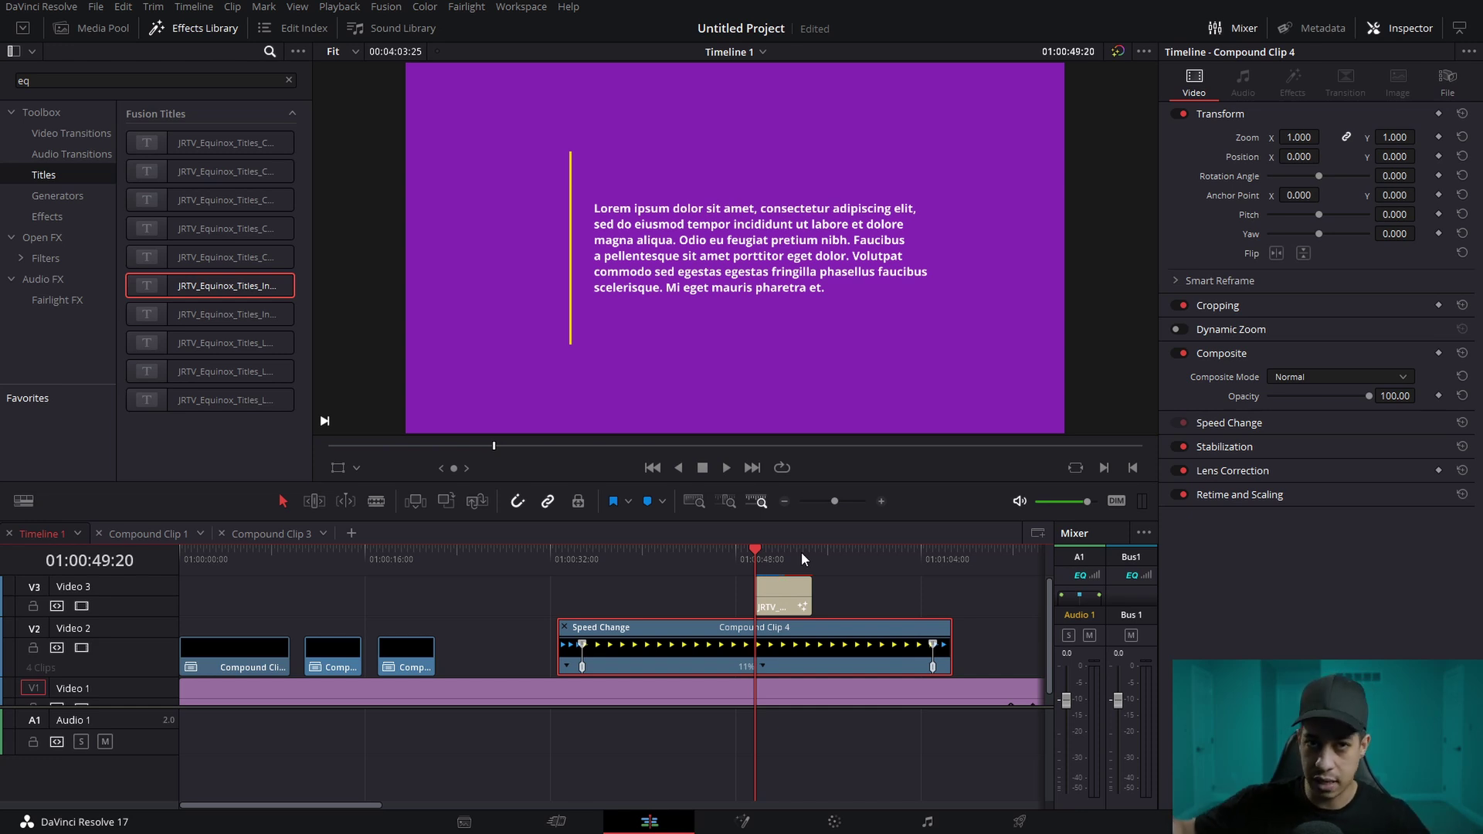
- Undo the JRTV title that was added on Video 3
key(ctrl+z)
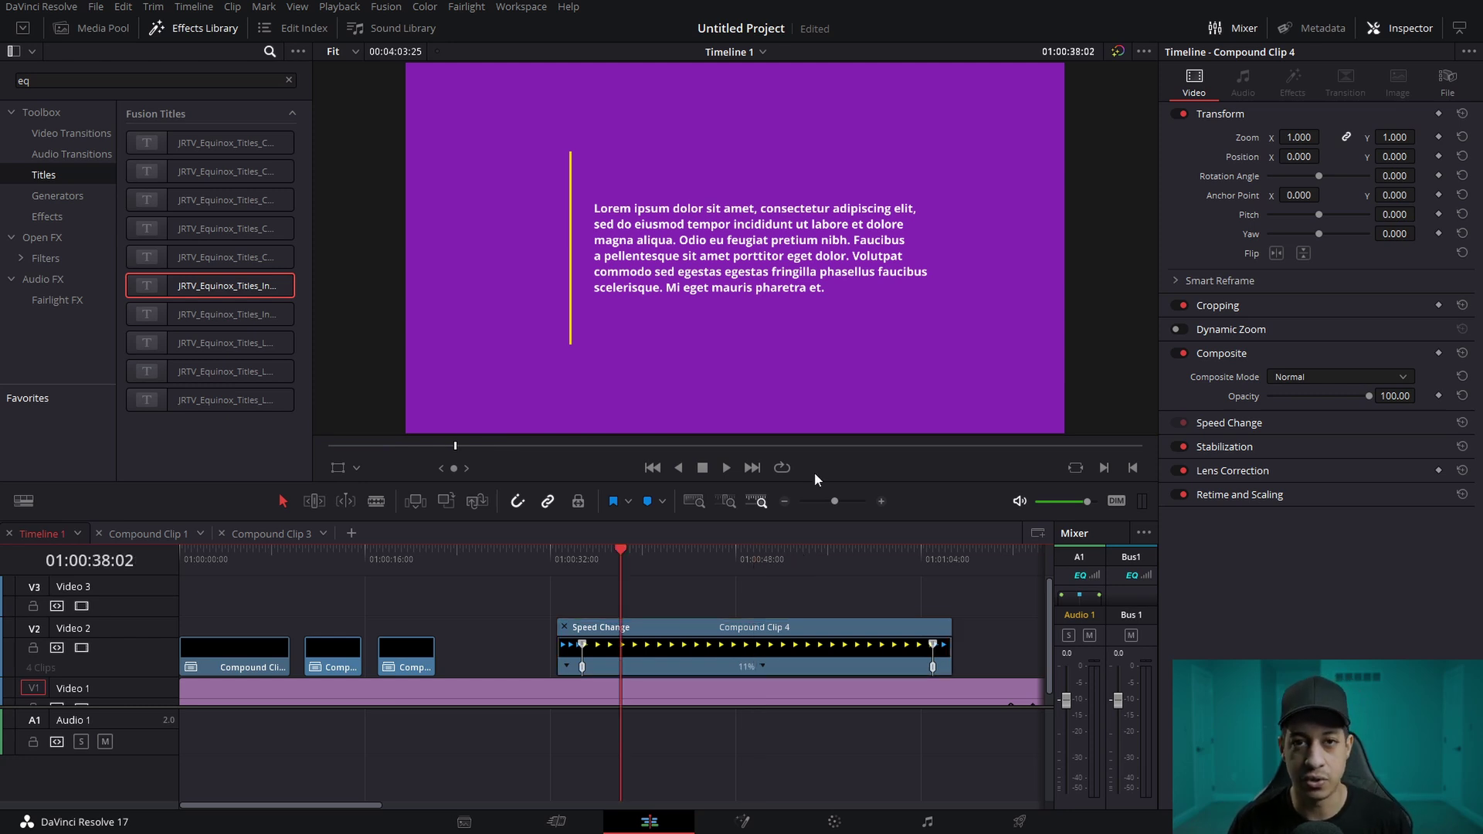